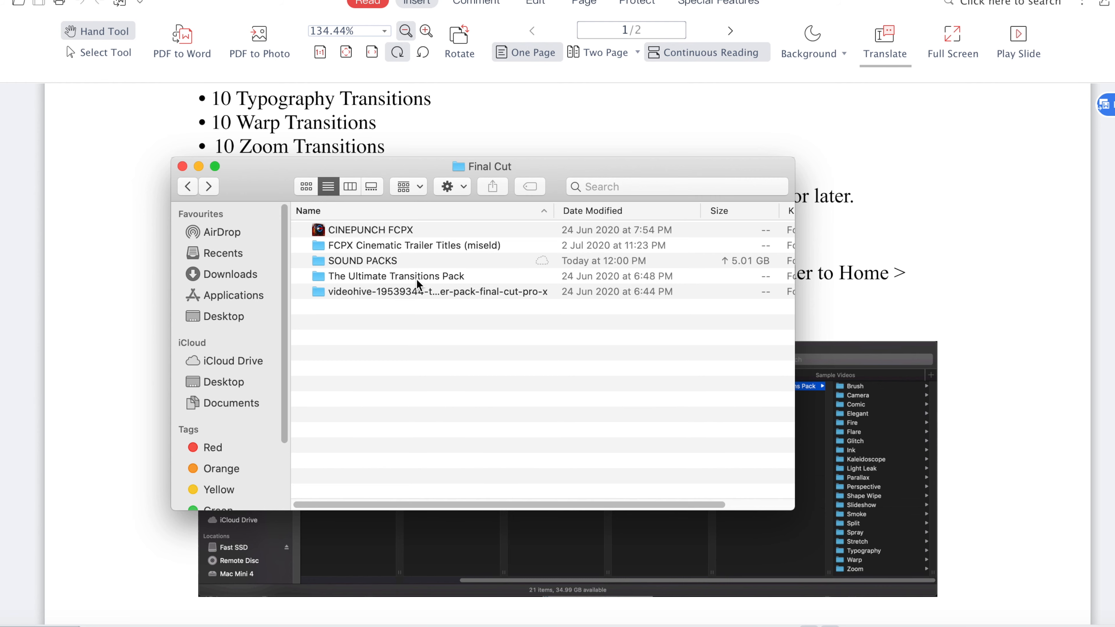
# Step: Browse from the Home folder to Movies > Motion Templates > Transitions and select The Ultimate Transitions Pack folder
pyautogui.click(417, 281)
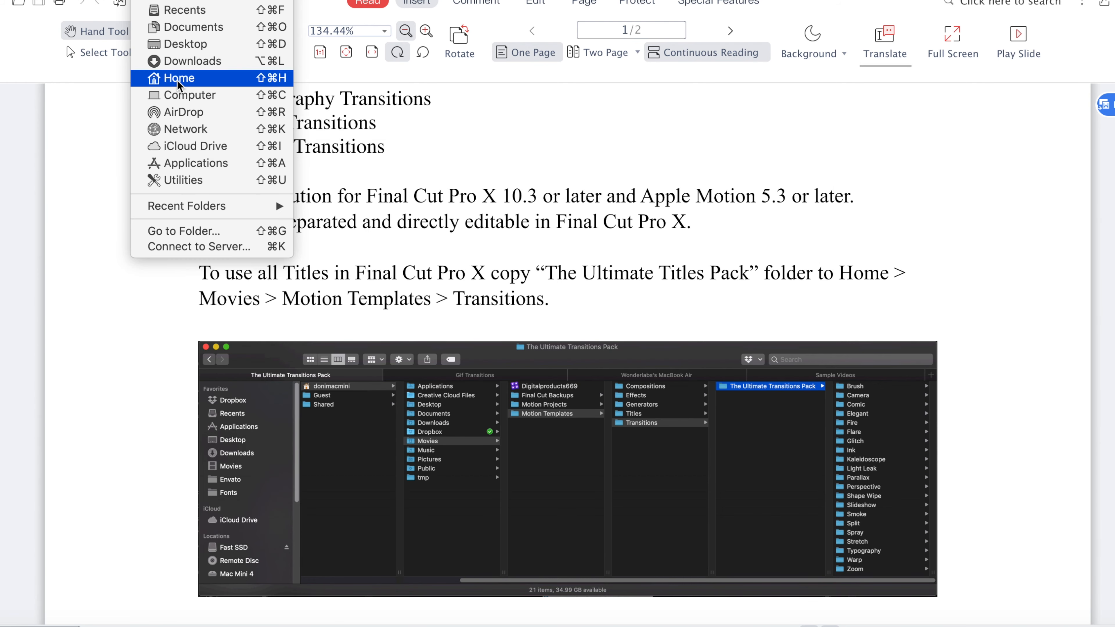
pyautogui.click(157, 77)
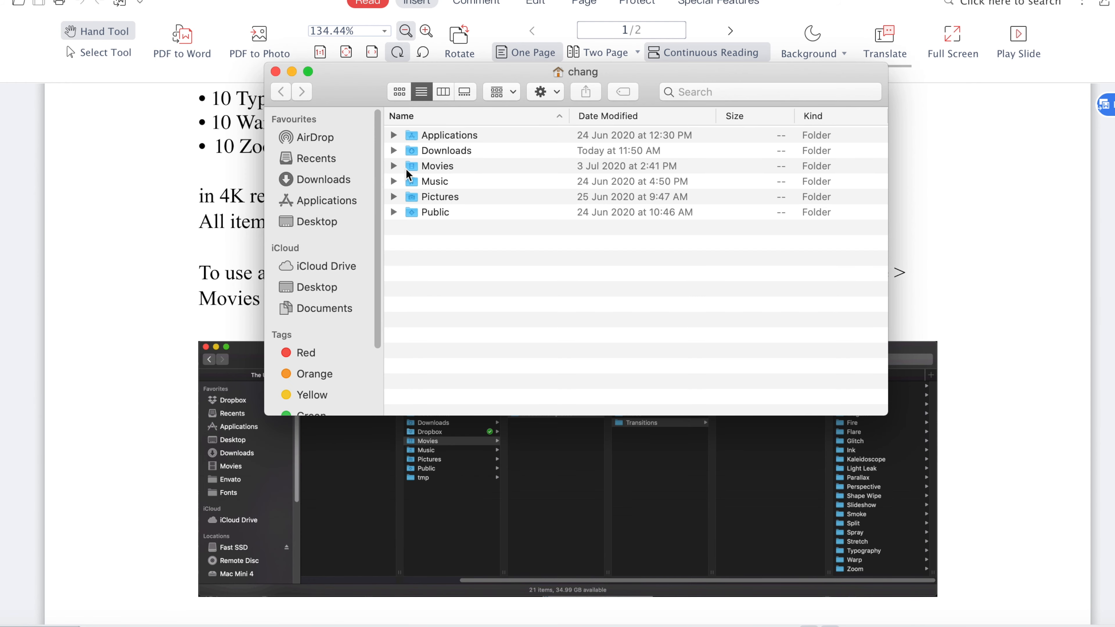
pyautogui.doubleClick(438, 169)
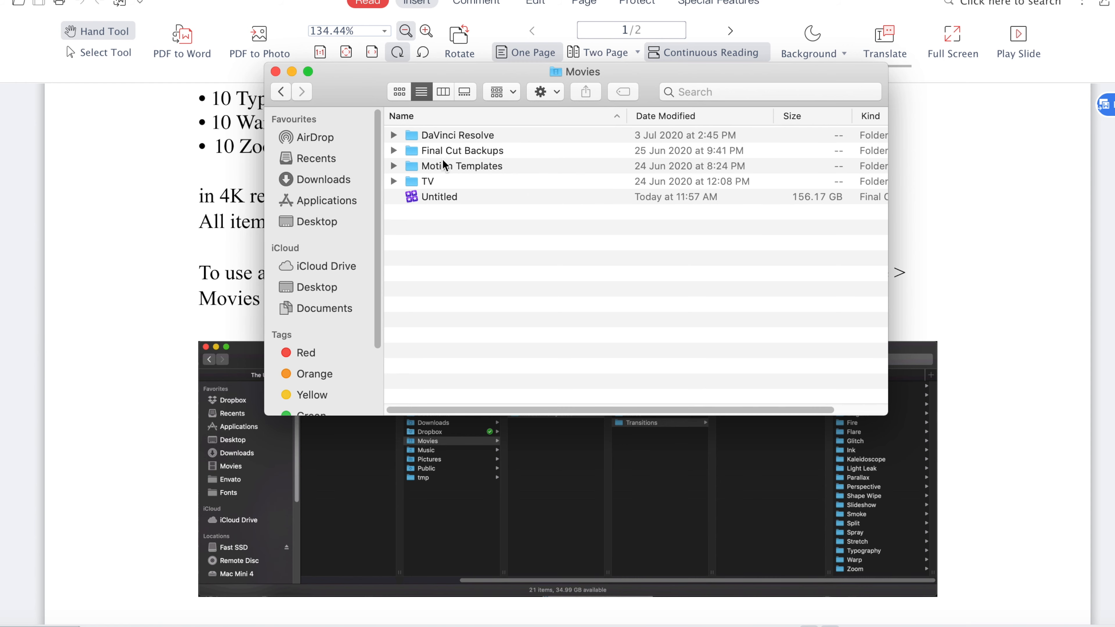
pyautogui.doubleClick(444, 167)
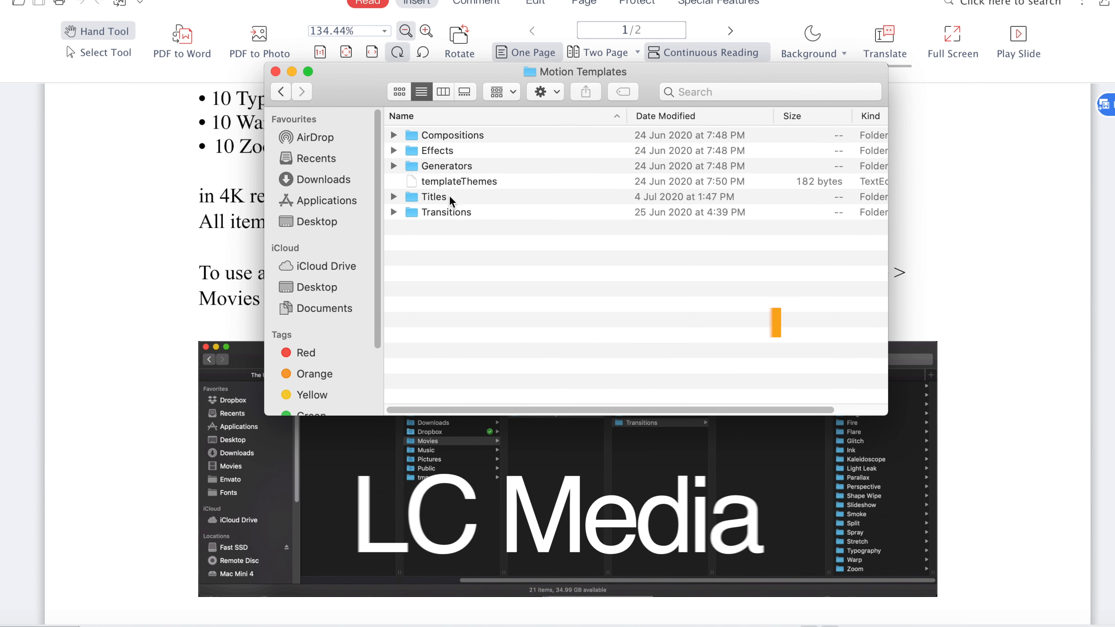
pyautogui.click(452, 212)
pyautogui.doubleClick(452, 212)
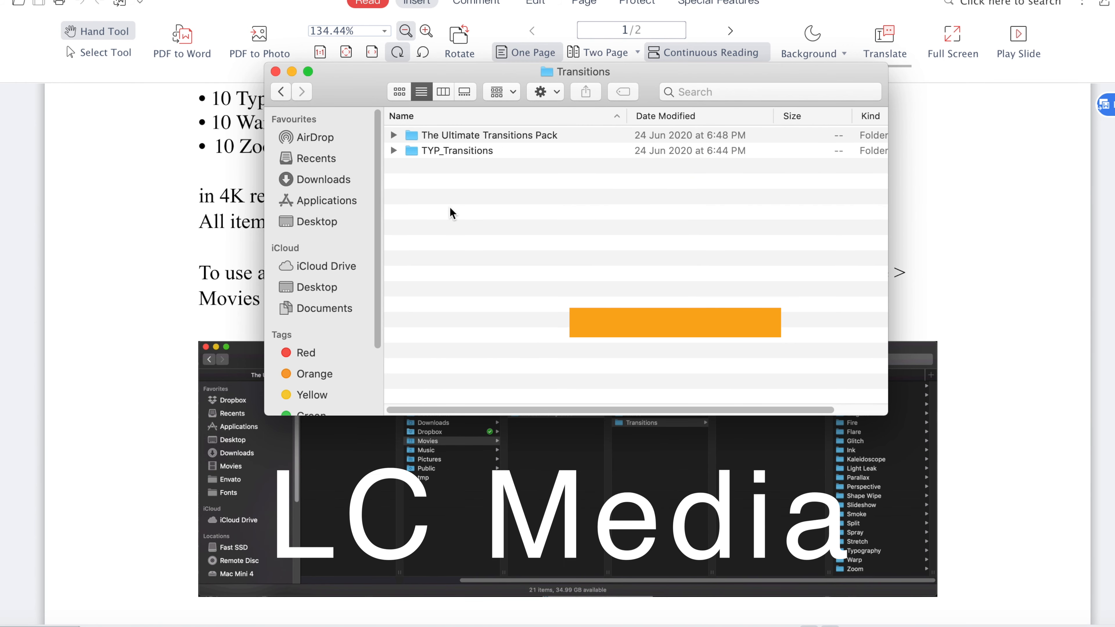
pyautogui.click(460, 136)
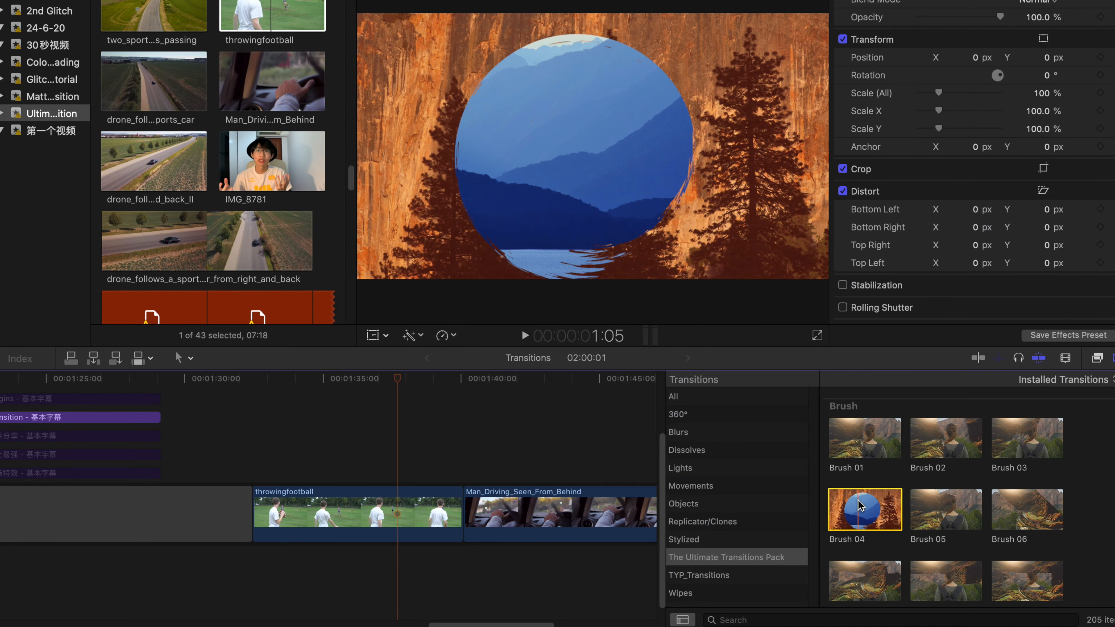
# Step: Trim throwingfootball and Man_Driving_Seen_From_Behind slightly at their shared cut and apply the Brush 04 transition there
pyautogui.moveTo(858, 505)
pyautogui.mouseDown()
pyautogui.moveTo(750, 444)
pyautogui.moveTo(459, 522)
pyautogui.moveTo(713, 514)
pyautogui.mouseUp()
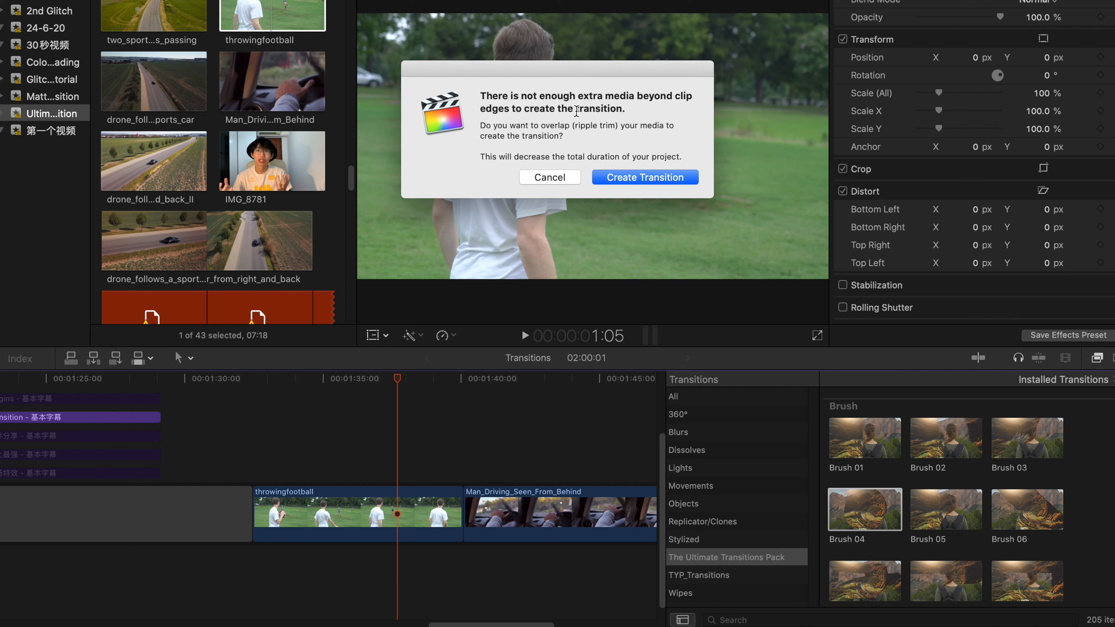
pyautogui.click(550, 178)
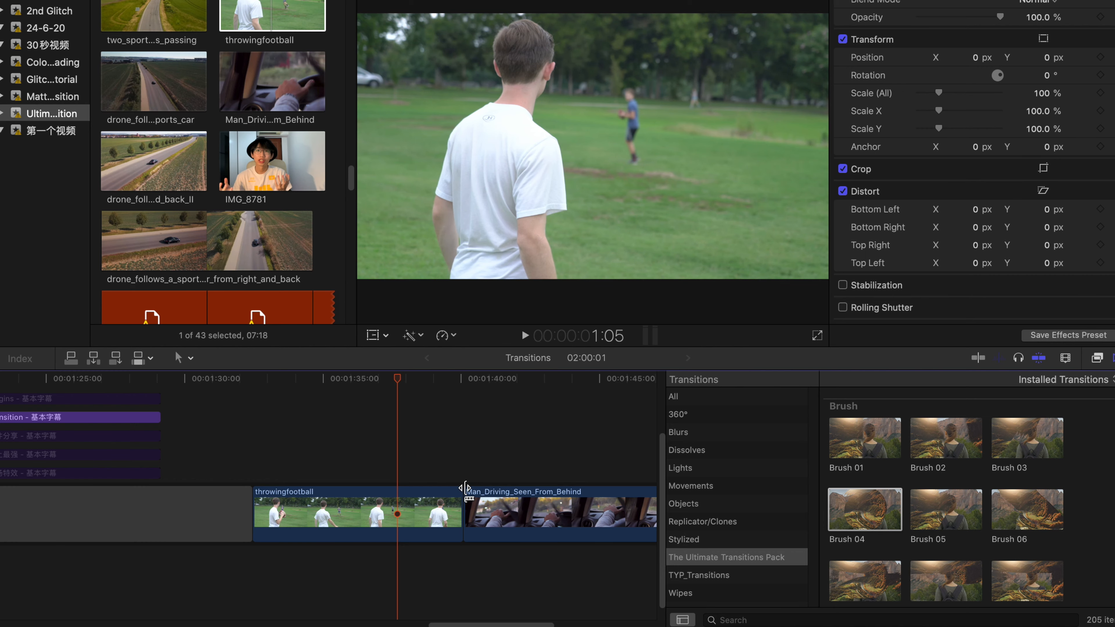
pyautogui.click(459, 493)
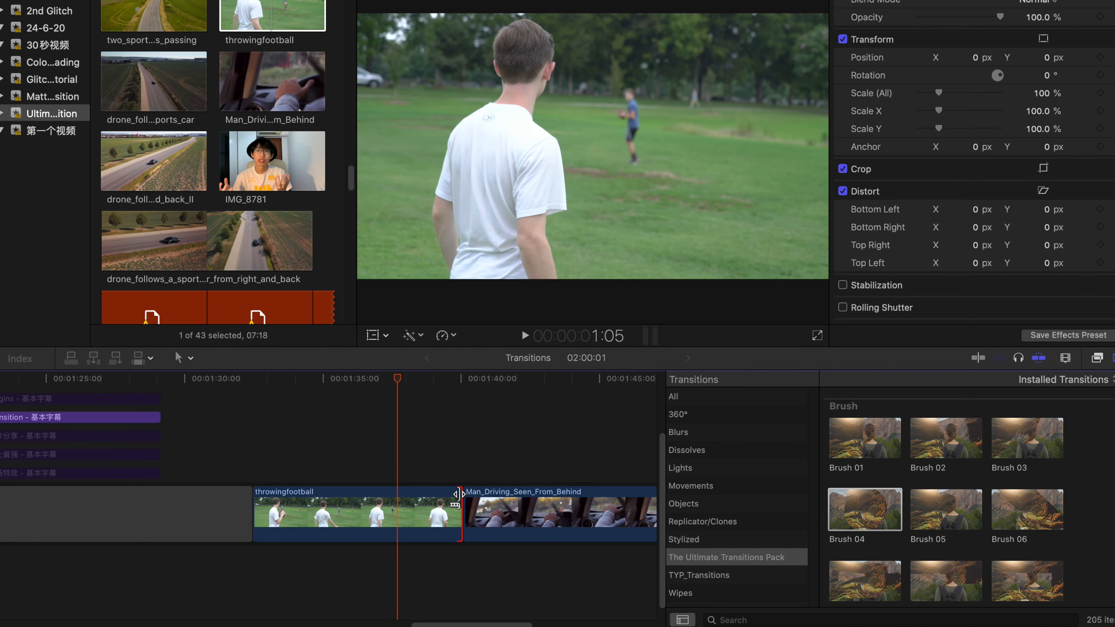
pyautogui.click(458, 494)
pyautogui.moveTo(459, 495); pyautogui.dragTo(470, 497)
pyautogui.moveTo(847, 518)
pyautogui.mouseDown()
pyautogui.moveTo(508, 545)
pyautogui.moveTo(465, 525)
pyautogui.mouseUp()
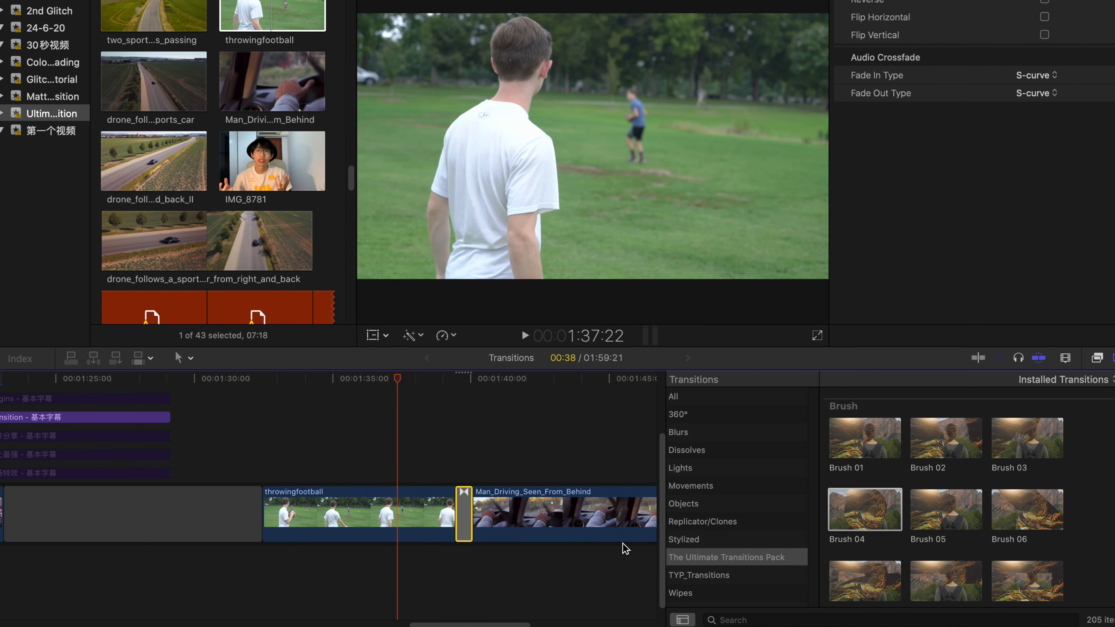
# Step: Preview the Brush 04 transition between throwingfootball and Man_Driving_Seen_From_Behind and test resizing it from its start edge
pyautogui.click(454, 379)
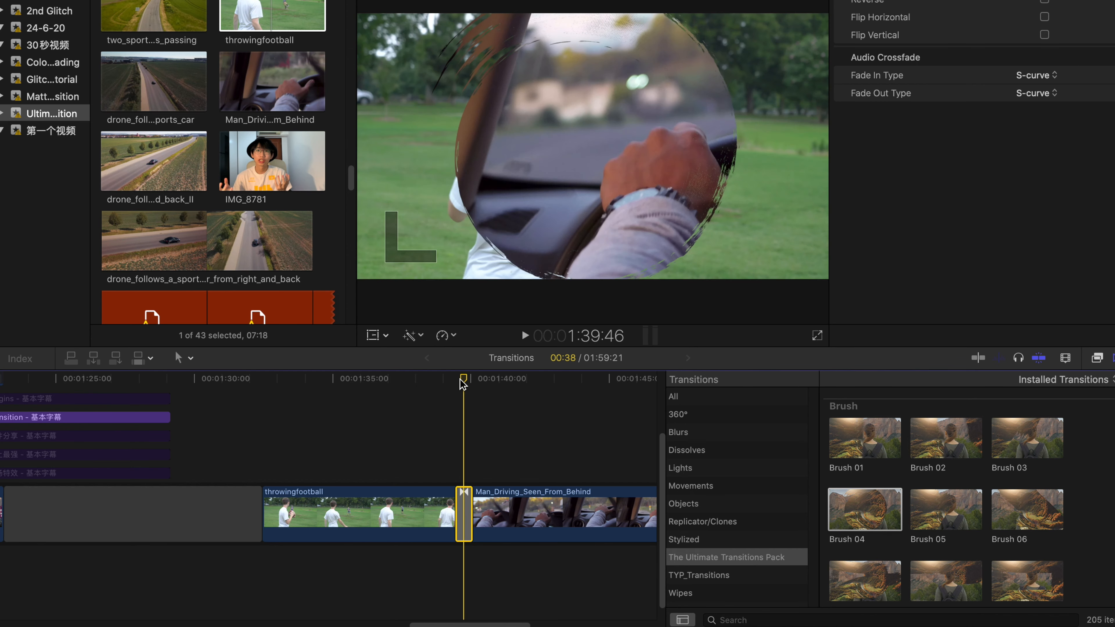
pyautogui.moveTo(460, 508); pyautogui.dragTo(444, 509)
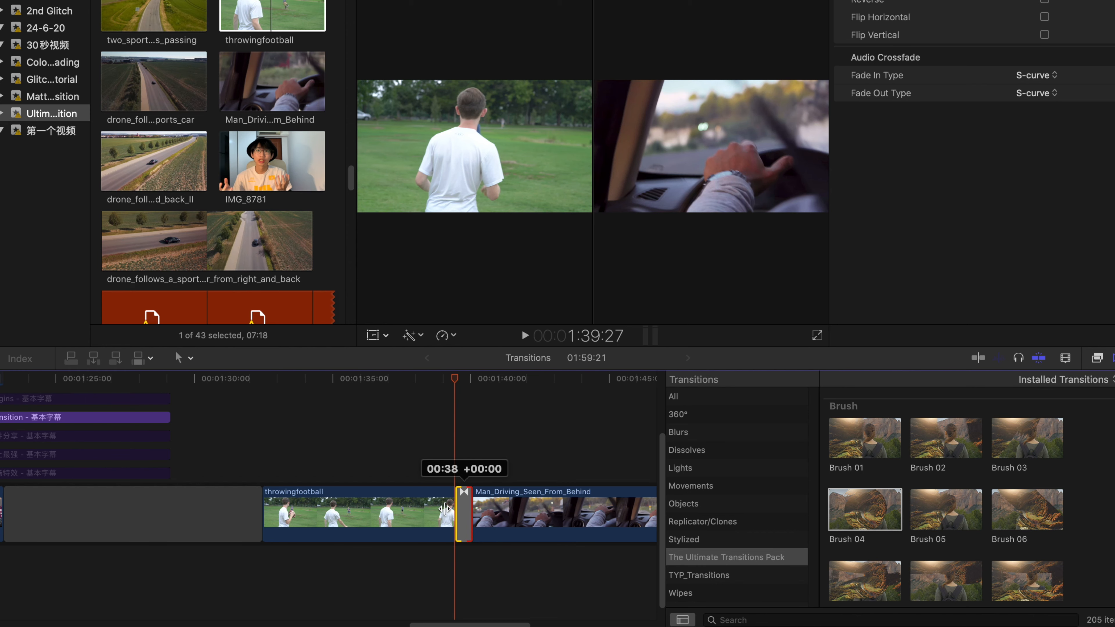
pyautogui.moveTo(444, 508); pyautogui.dragTo(445, 509)
pyautogui.click(480, 511)
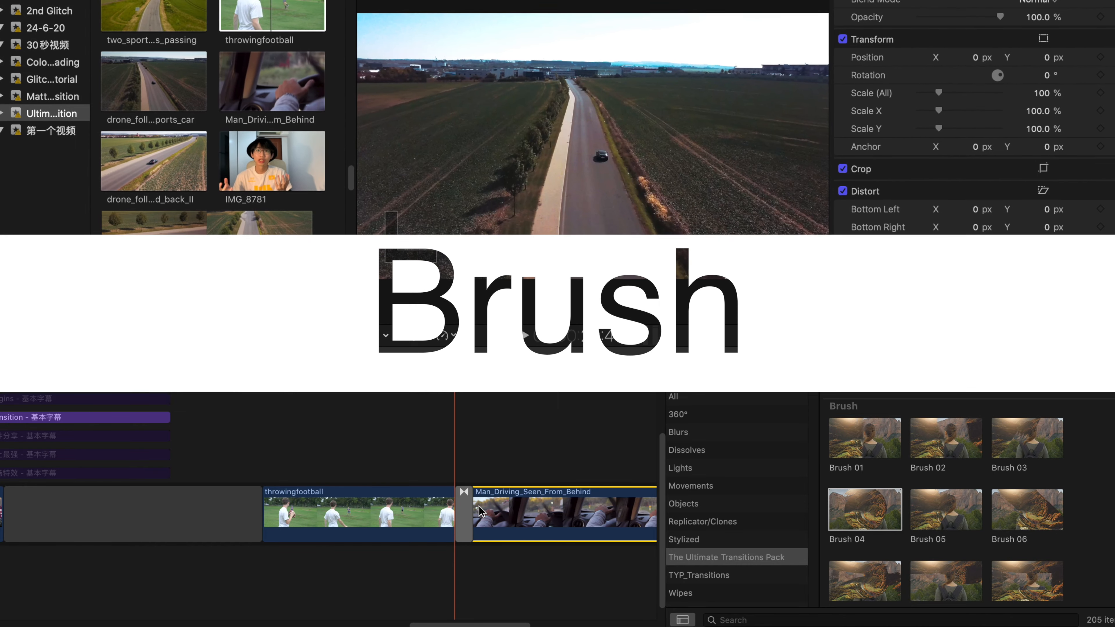
pyautogui.press('Delete')
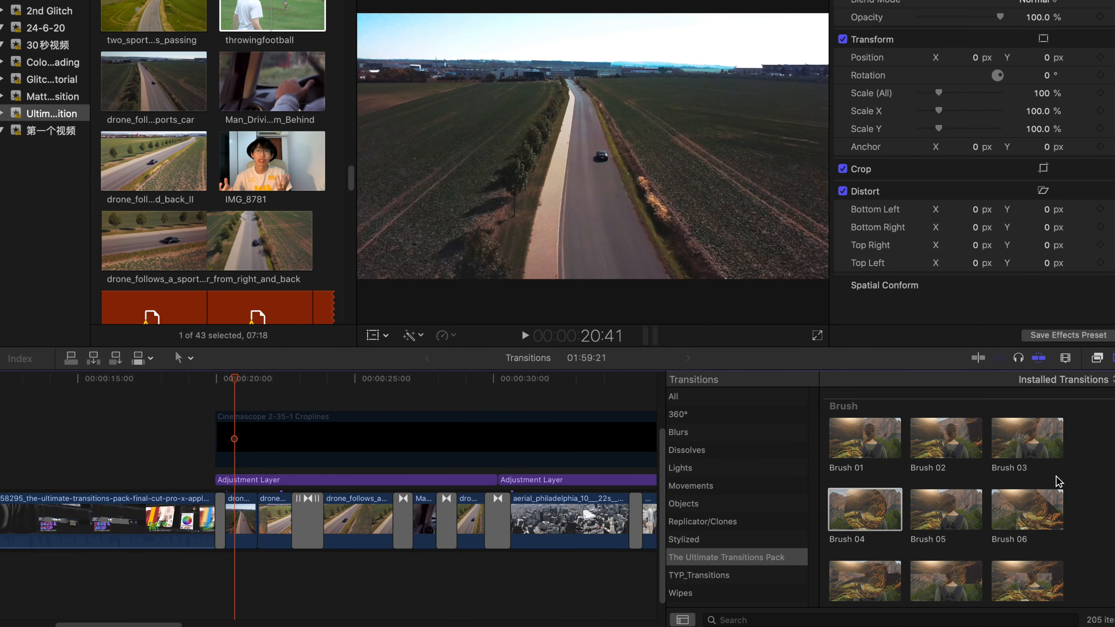
# Step: Apply Brush 07 from The Ultimate Transitions Pack between the first two drone_follows_a_sports_car clips and shorten it to 00:44
pyautogui.scroll(-1, 1046, 481)
pyautogui.scroll(1, 1044, 476)
pyautogui.click(692, 562)
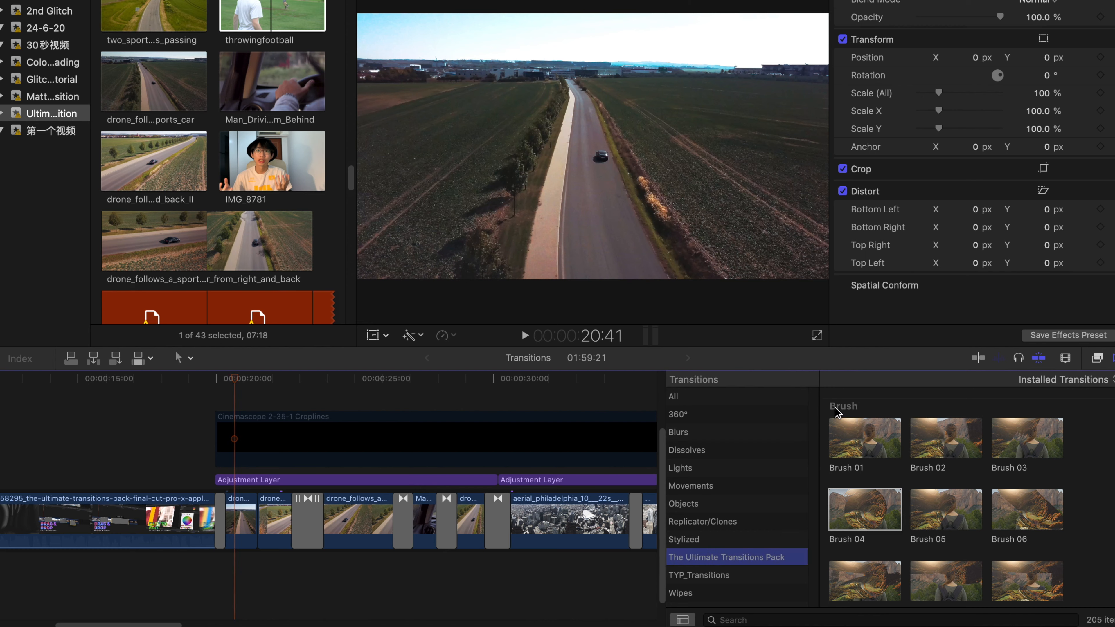
pyautogui.scroll(-2, 1005, 425)
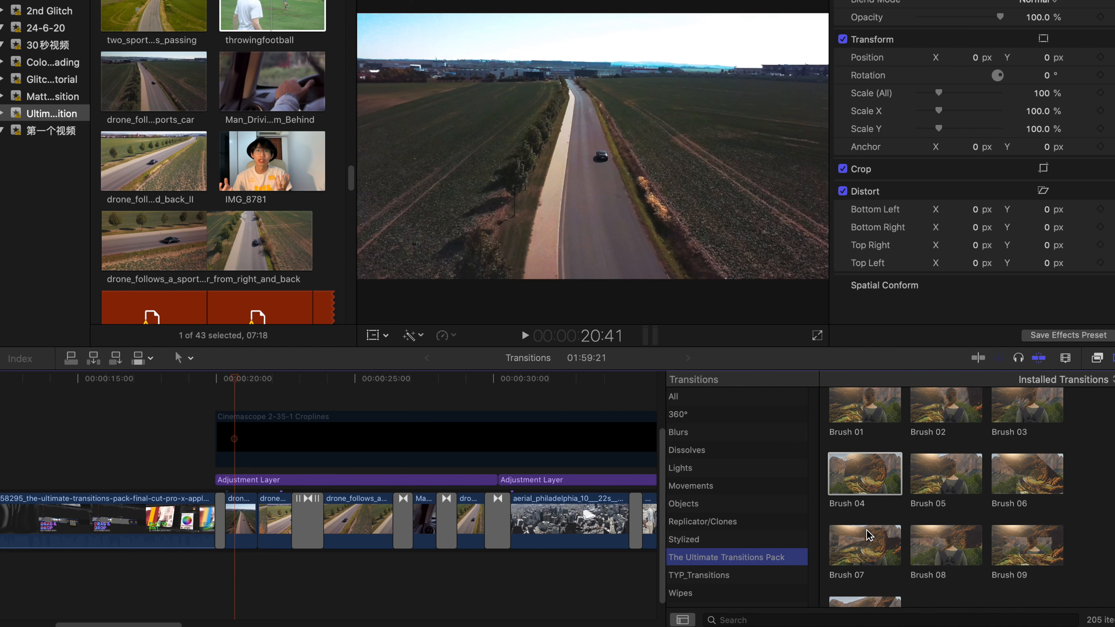
pyautogui.scroll(8, 239, 541)
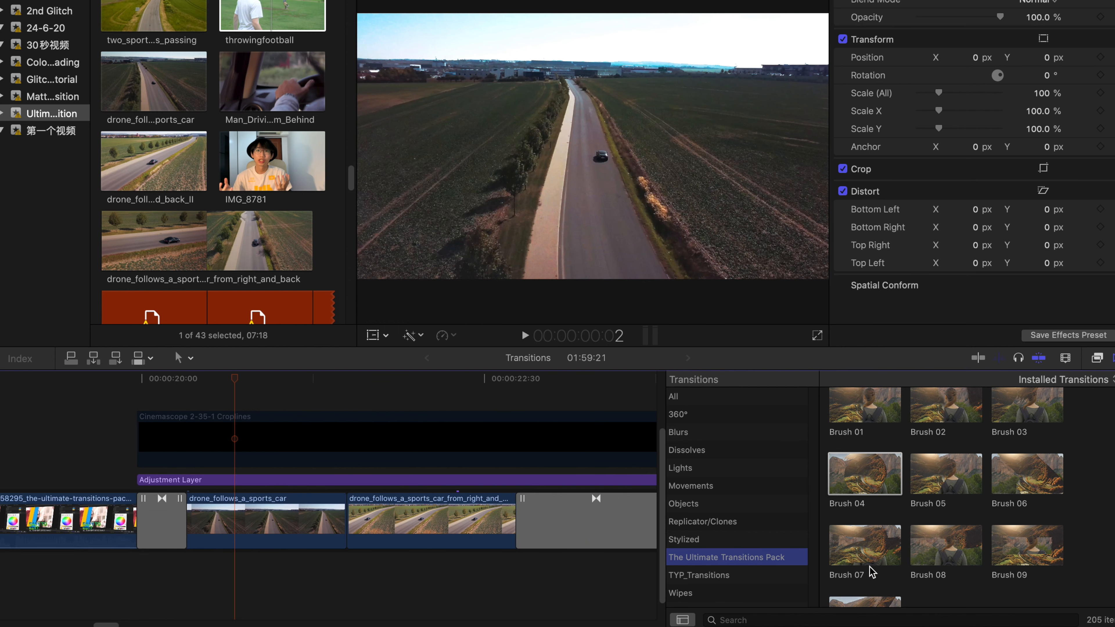
pyautogui.moveTo(860, 545)
pyautogui.mouseDown()
pyautogui.moveTo(351, 536)
pyautogui.moveTo(428, 520)
pyautogui.mouseUp()
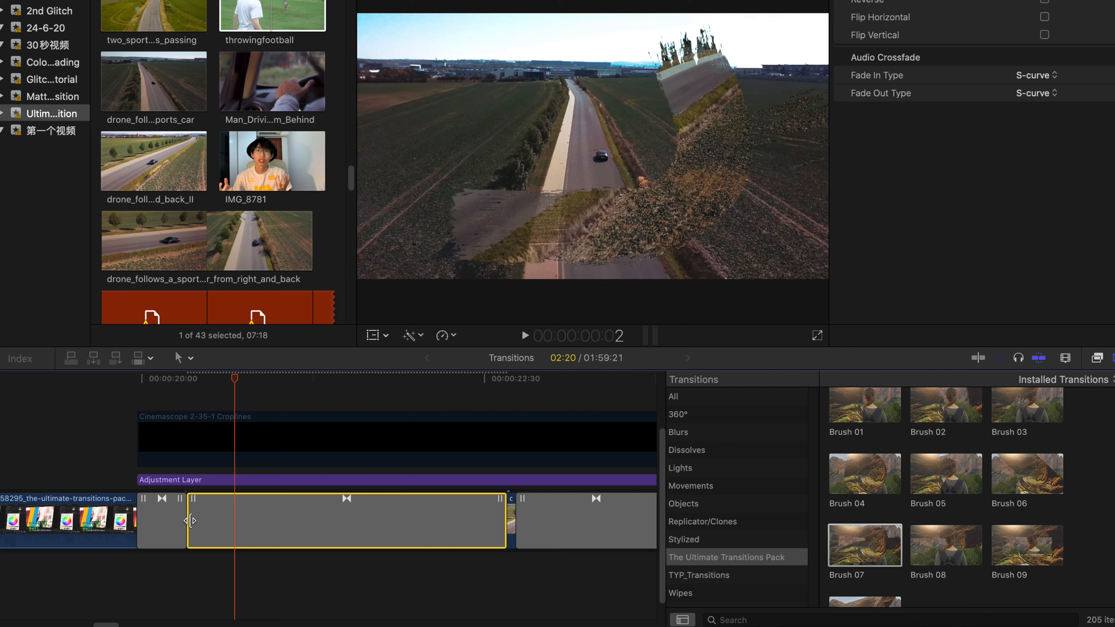
pyautogui.moveTo(191, 521); pyautogui.dragTo(300, 516)
pyautogui.click(350, 539)
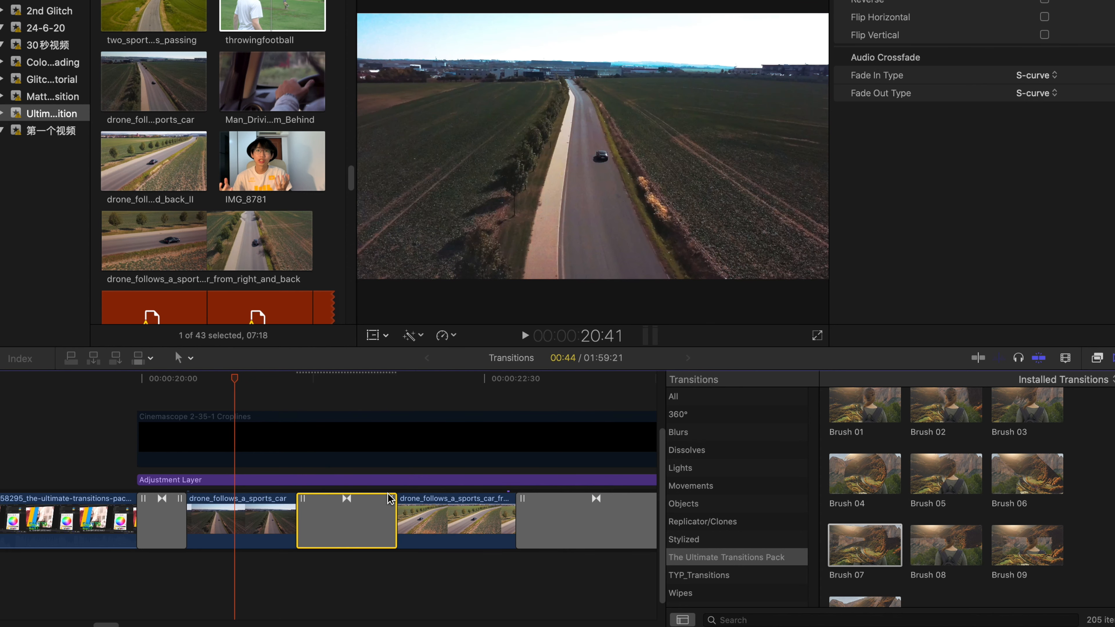
# Step: Play back the Brush 07 transition and return the playhead to its start
pyautogui.press('space')
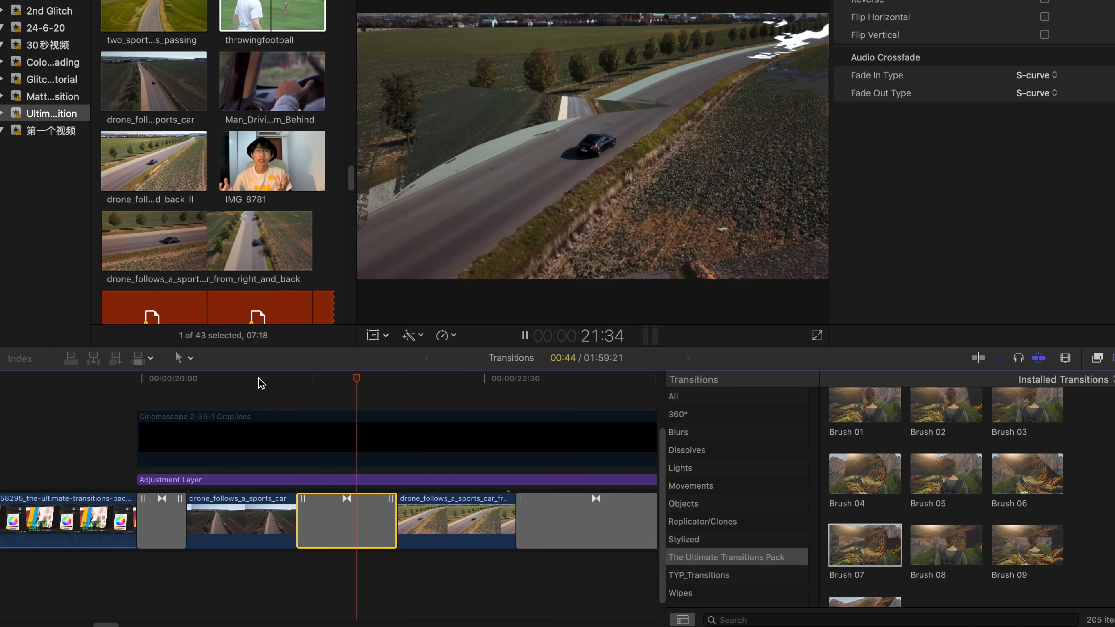
pyautogui.click(258, 380)
pyautogui.click(292, 386)
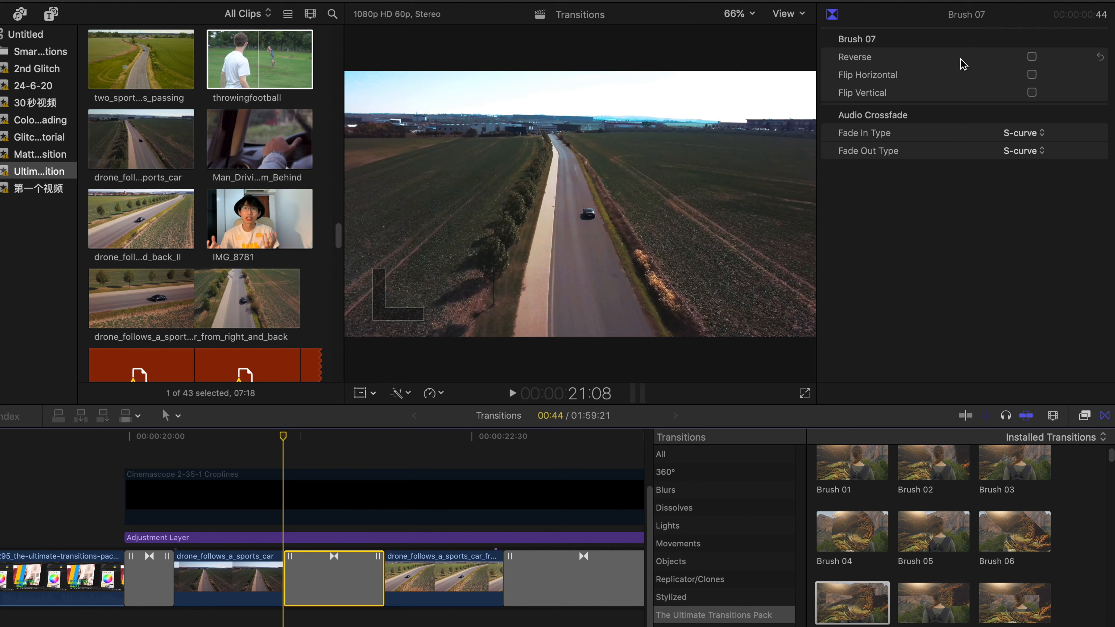
# Step: Enable Reverse, Flip Horizontal and Flip Vertical on the Brush 07 transition and play it back
pyautogui.click(1032, 57)
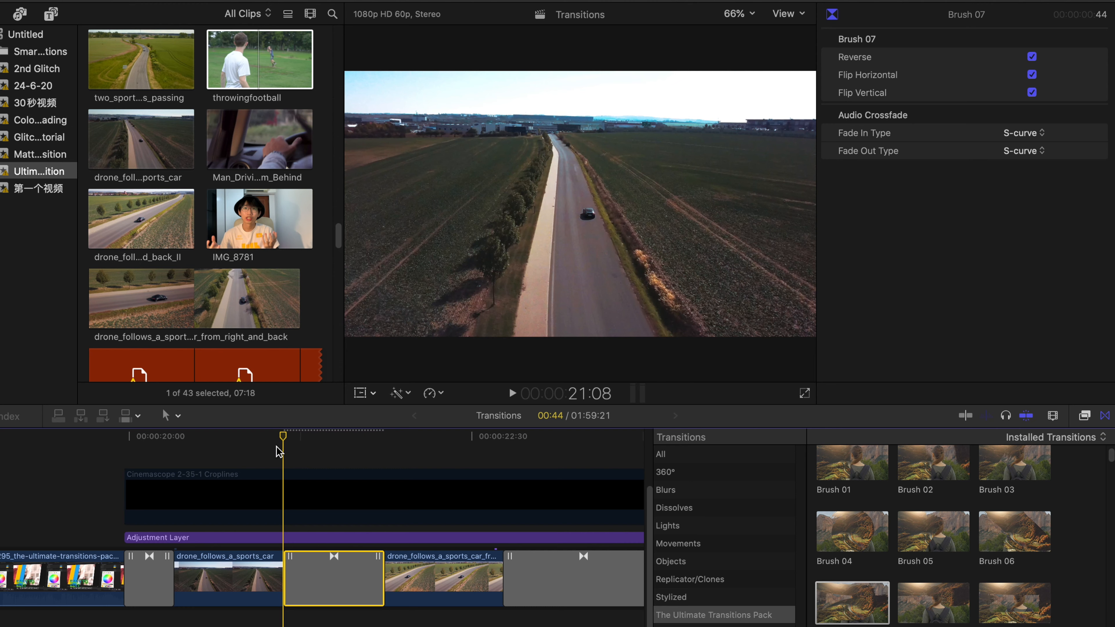
pyautogui.press('space')
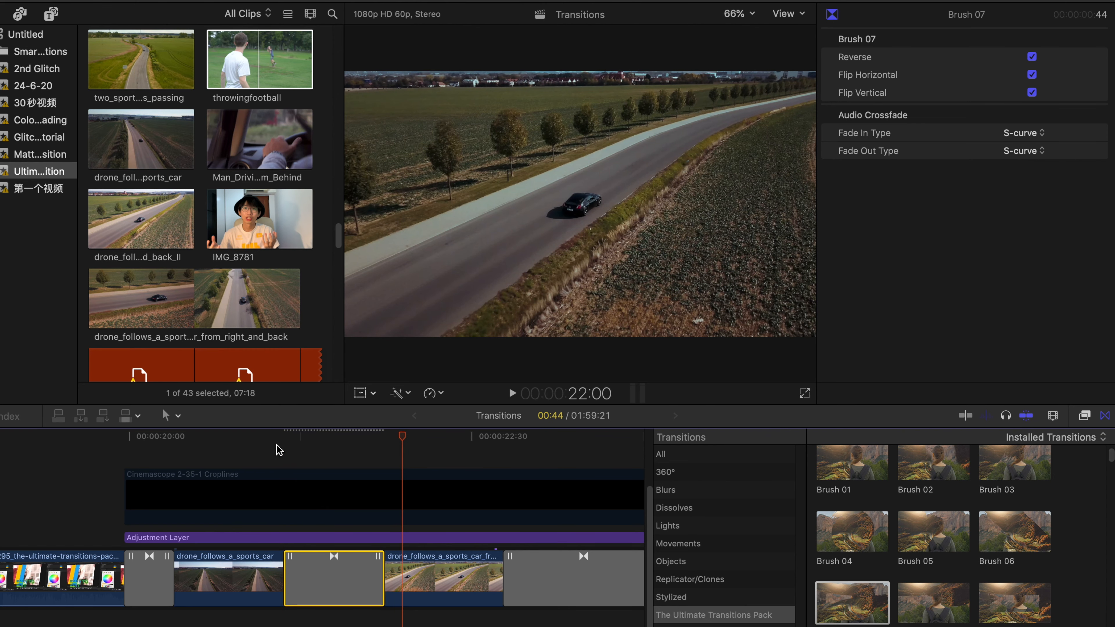
pyautogui.click(278, 450)
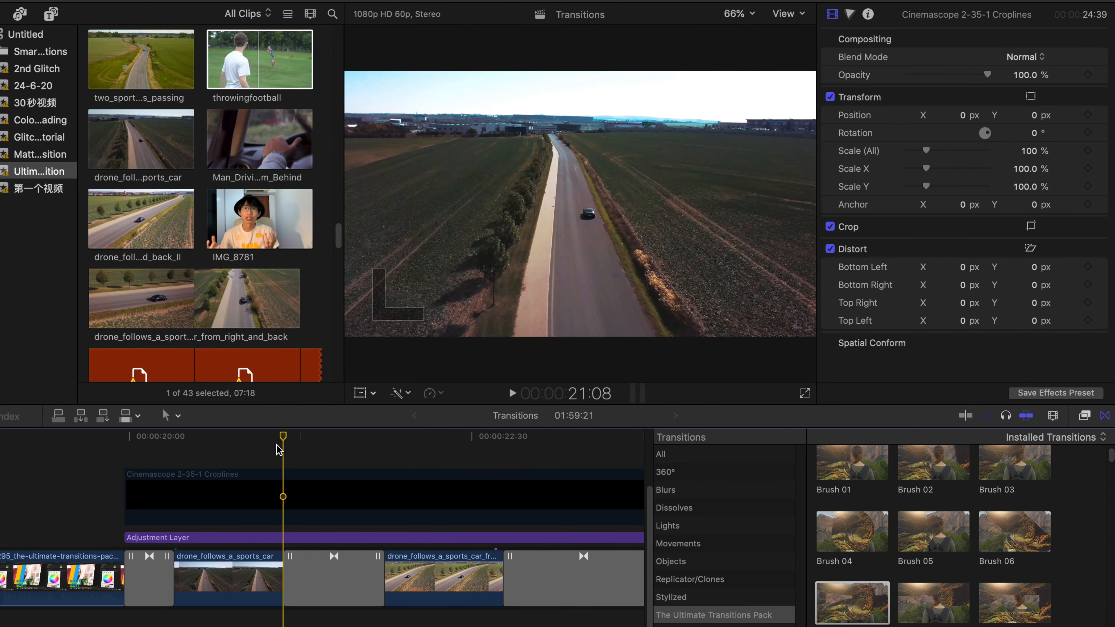
pyautogui.press('space')
# Step: Turn off Reverse, Flip Horizontal and Flip Vertical on the Brush 07 transition and play the original animation for comparison
pyautogui.click(333, 580)
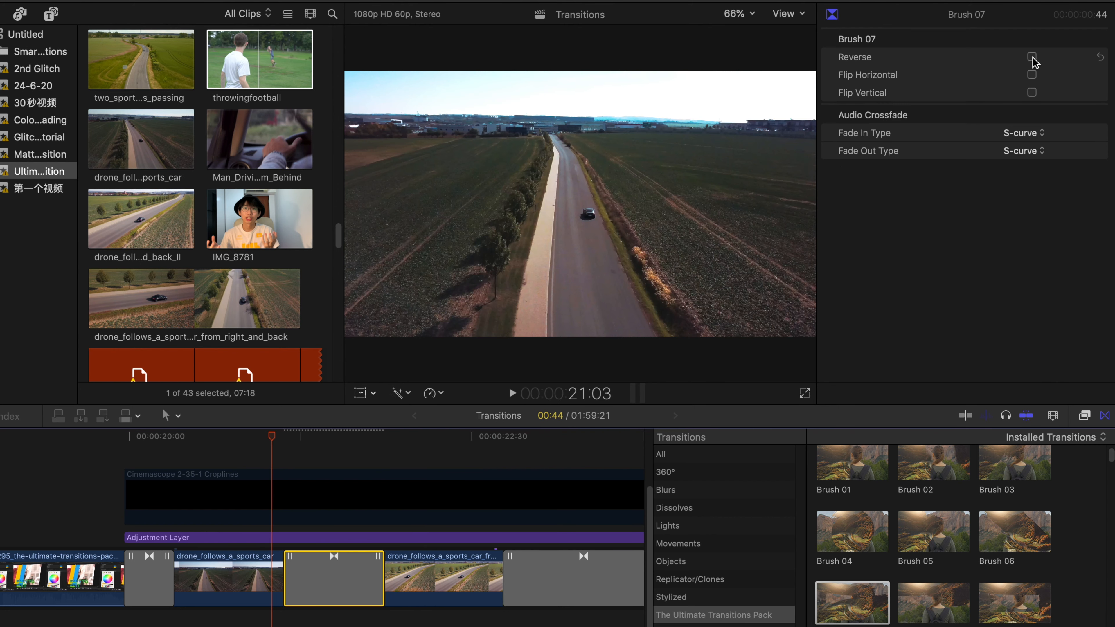
pyautogui.press('space')
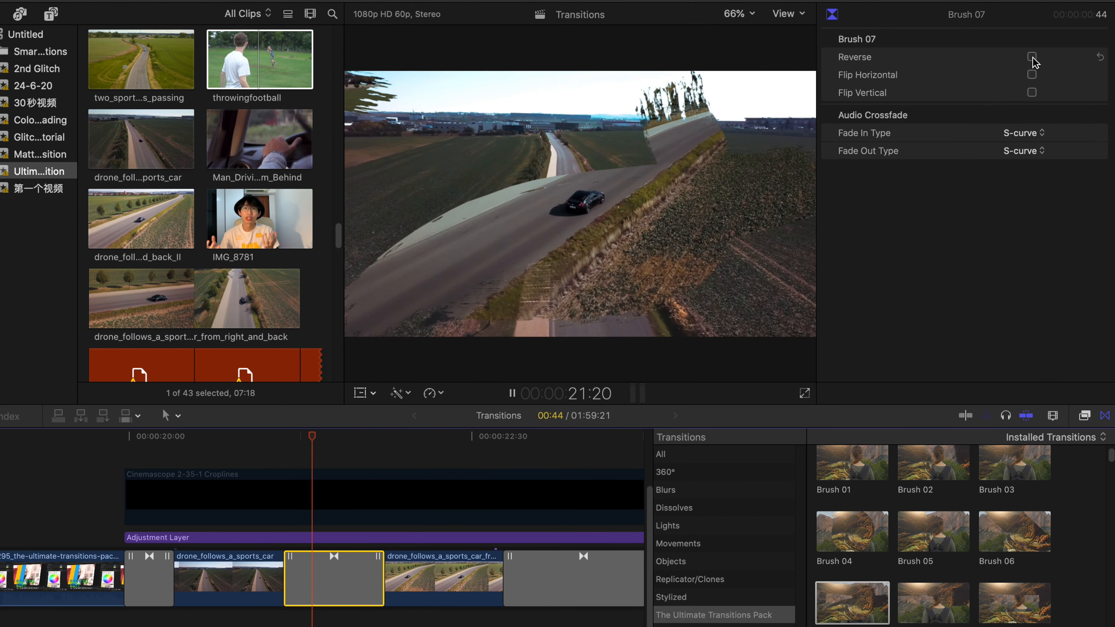
pyautogui.click(271, 444)
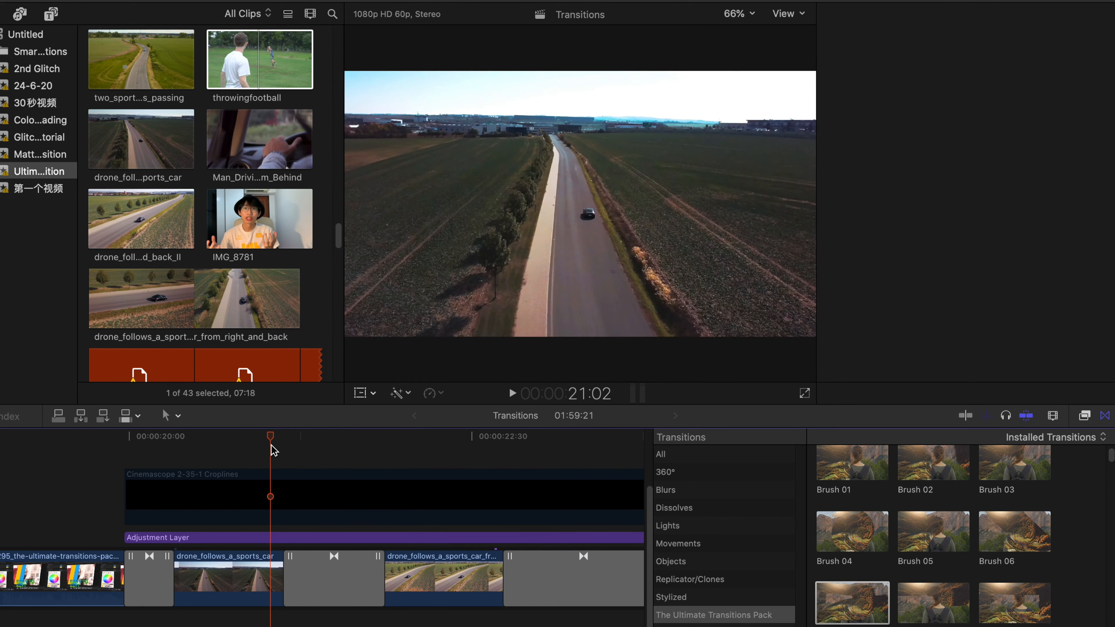
pyautogui.click(272, 445)
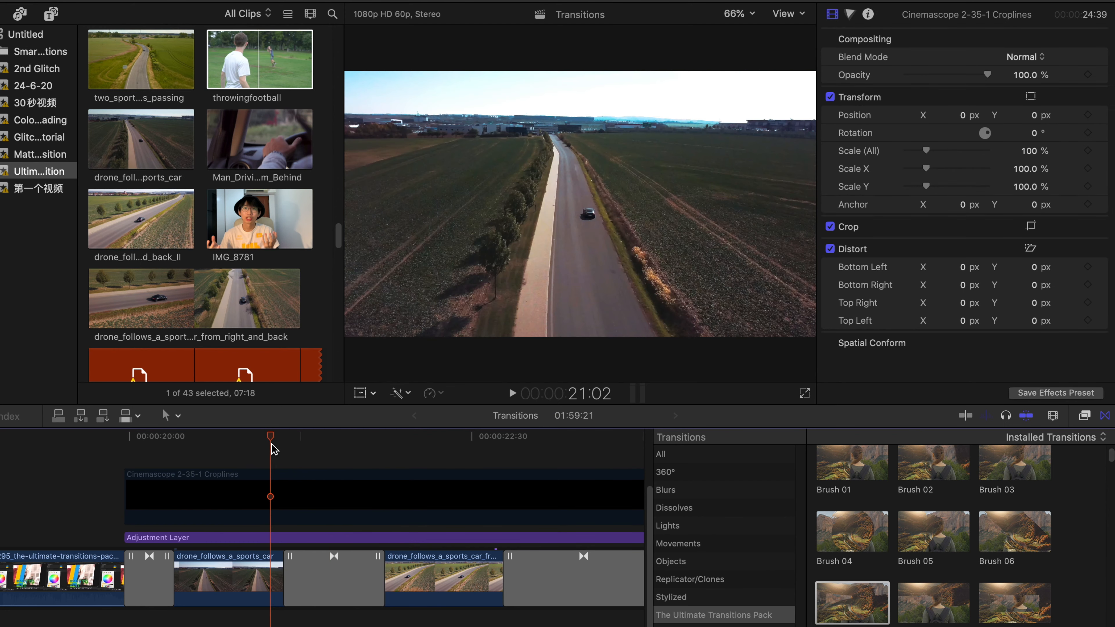
pyautogui.click(272, 444)
pyautogui.press('space')
# Step: Enable only Reverse on the Brush 07 transition and replay the reversed animation from just before its start
pyautogui.click(271, 444)
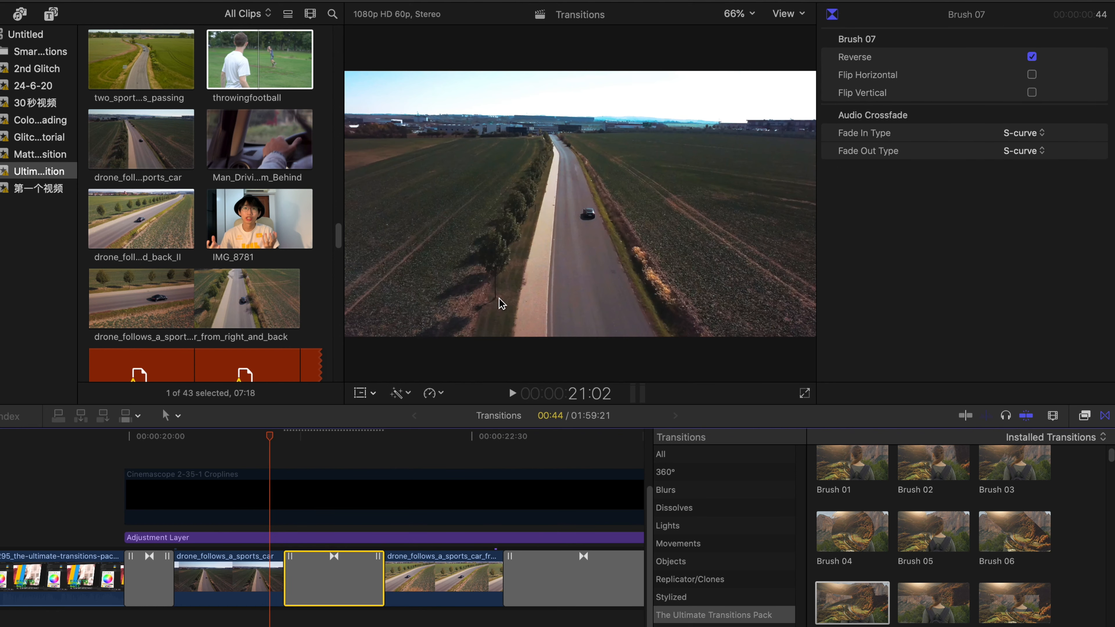
pyautogui.press('space')
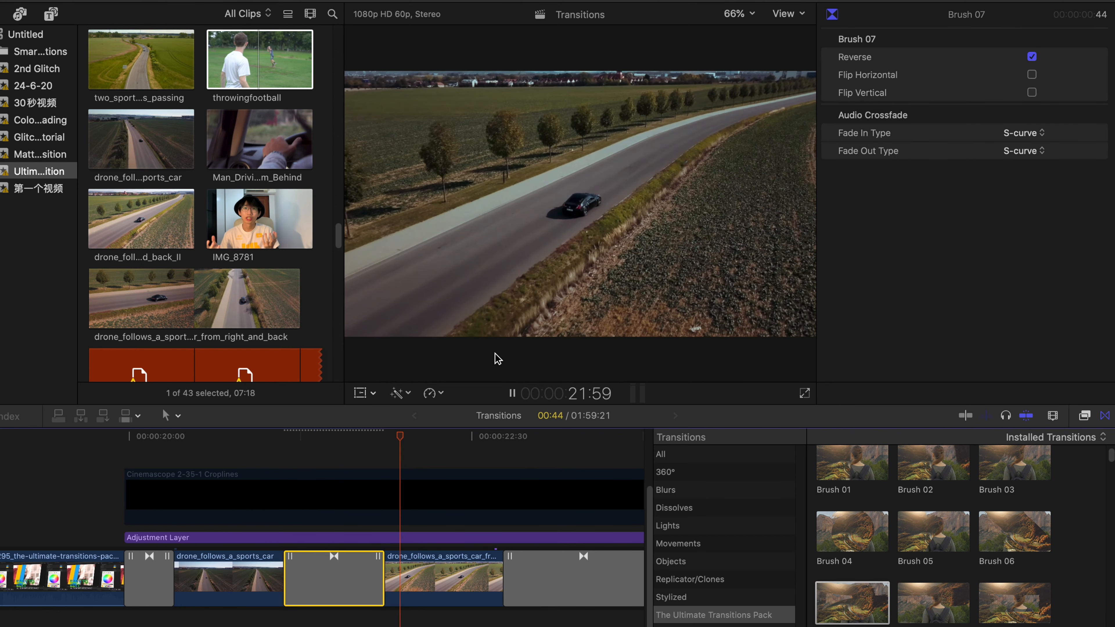
pyautogui.press('space')
pyautogui.click(274, 436)
pyautogui.press('space')
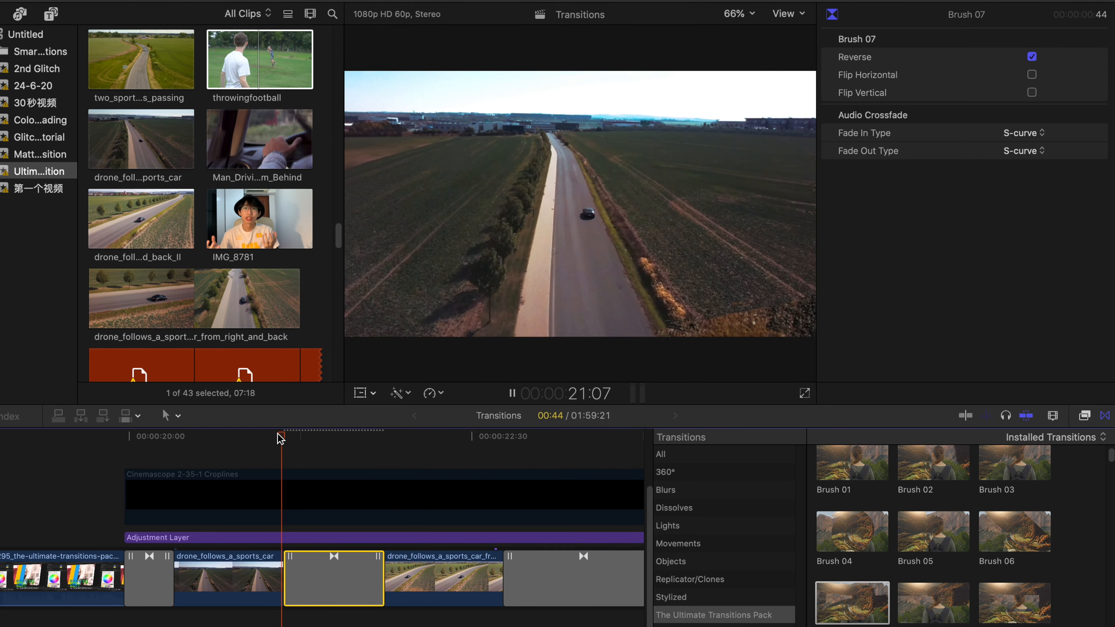
pyautogui.press('space')
pyautogui.click(283, 436)
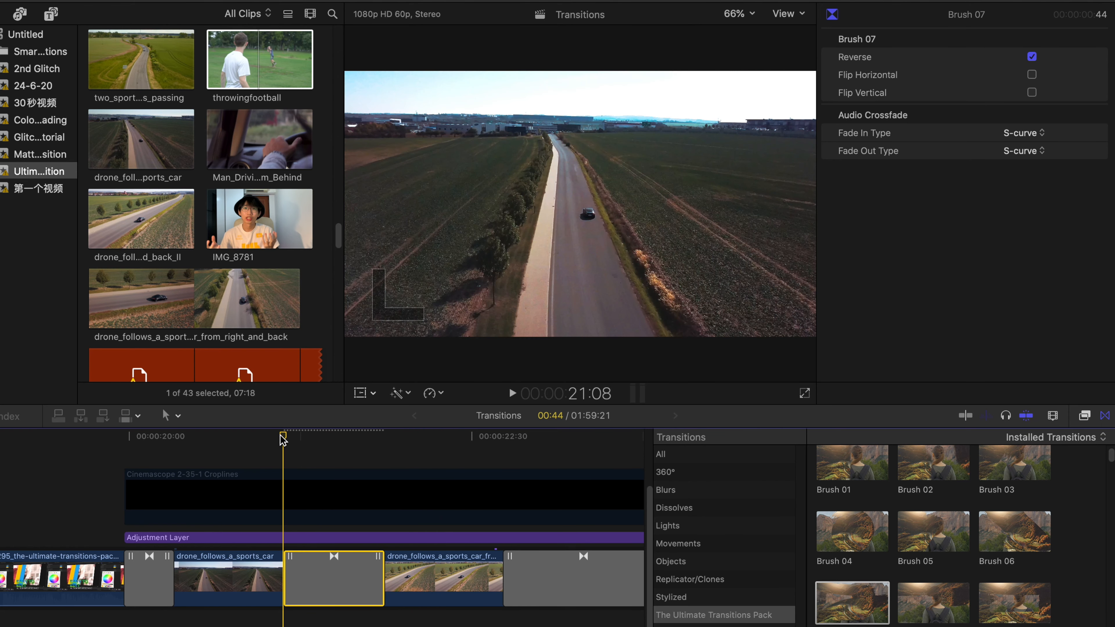
# Step: Select the Typography 09 transition that follows the second drone clip to show its settings
pyautogui.hscroll(5, 325, 459)
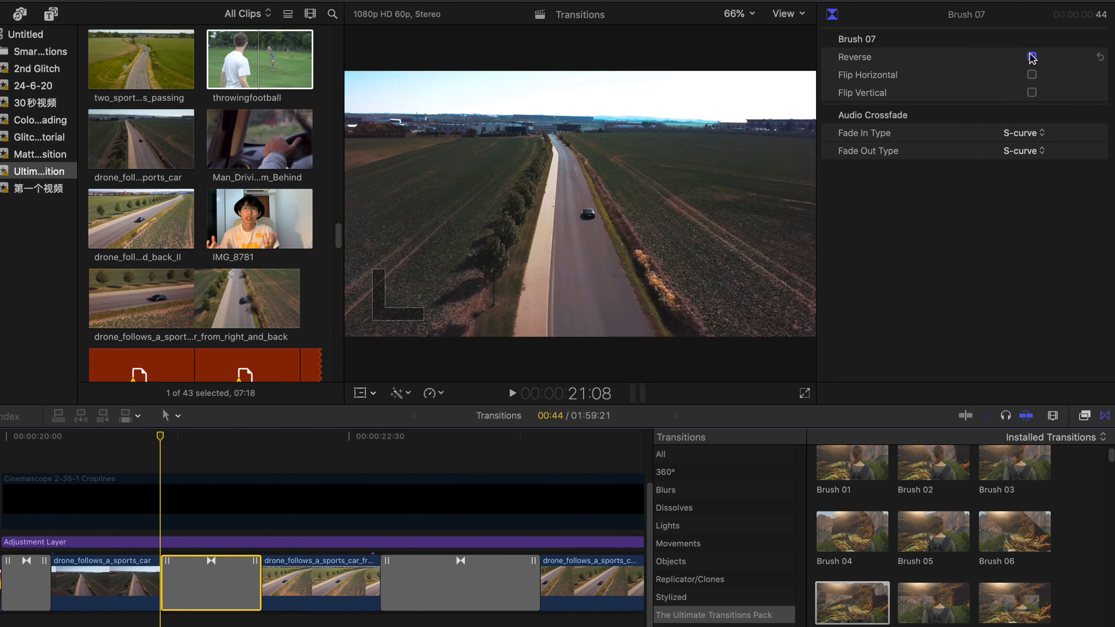
pyautogui.hscroll(2, 352, 511)
pyautogui.hscroll(5, 352, 512)
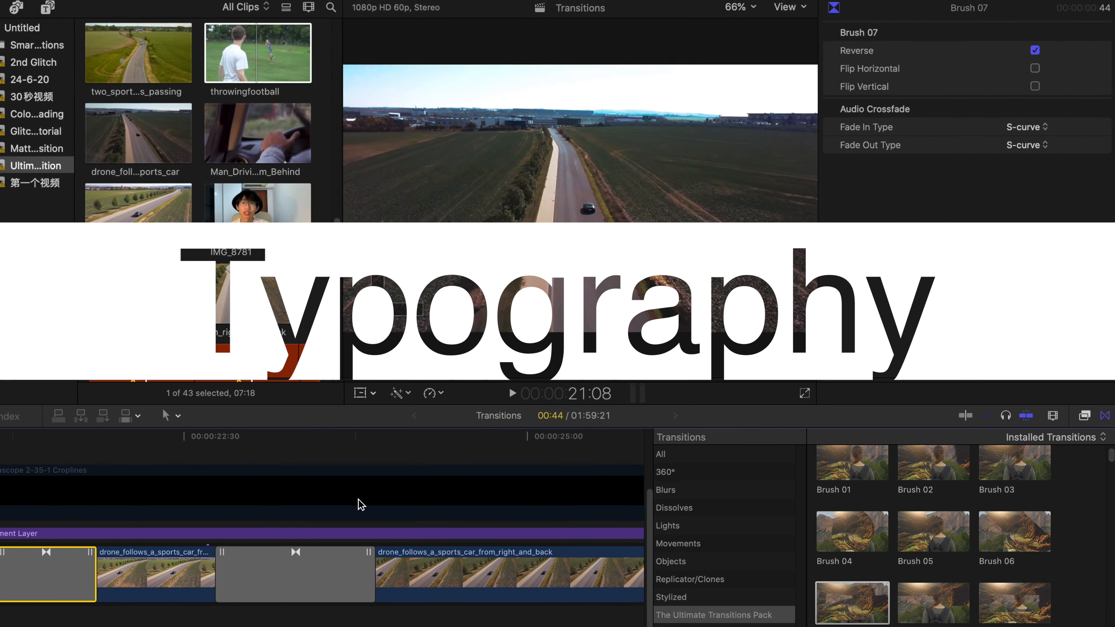
pyautogui.click(311, 580)
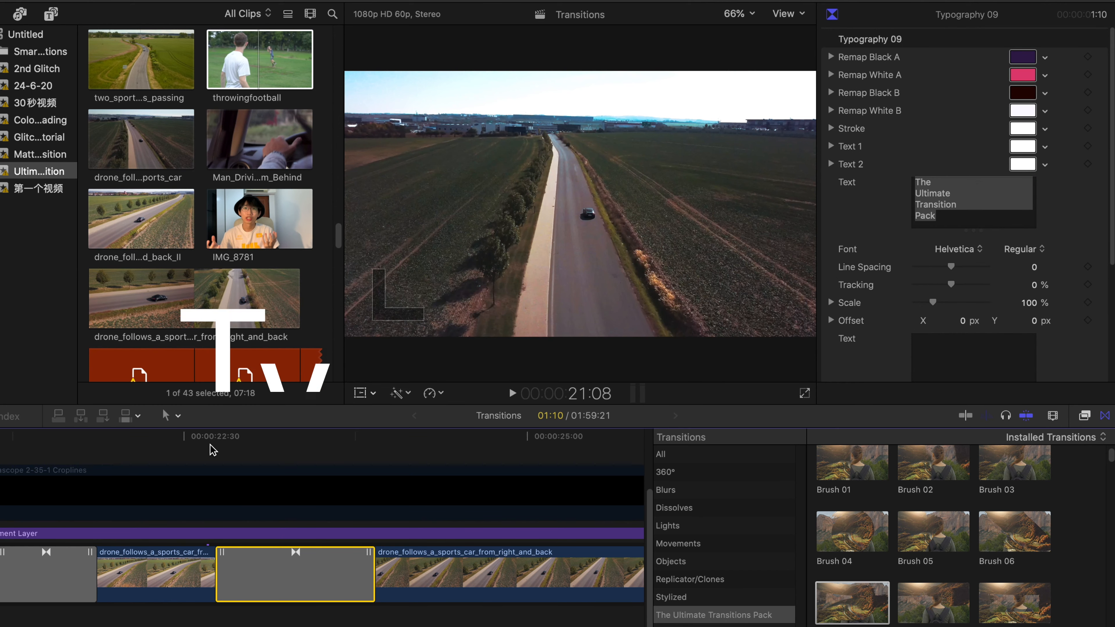
# Step: Replace the Typography 09 transition between the two drone clips with a fresh copy, trim it to 01:04, and park the playhead mid-transition
pyautogui.click(198, 437)
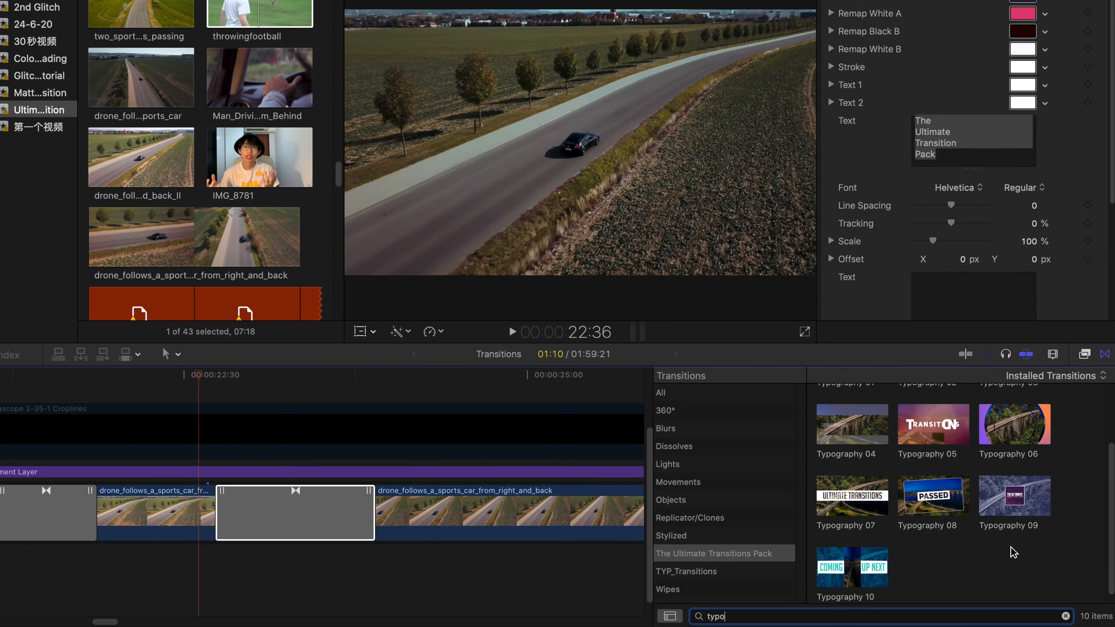
pyautogui.press('Delete')
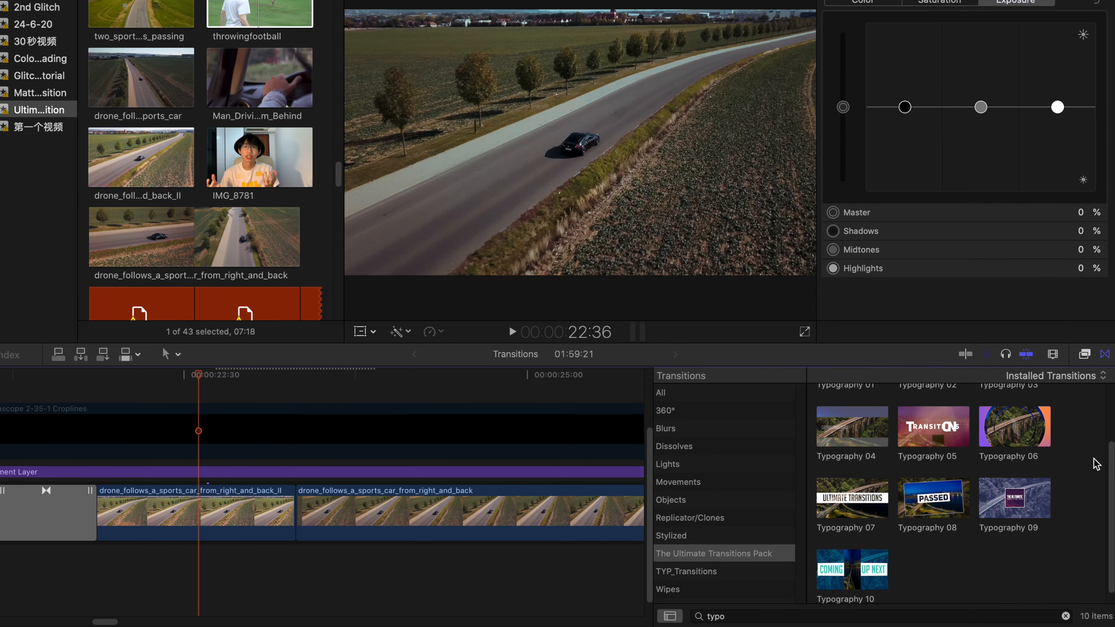
pyautogui.click(1025, 510)
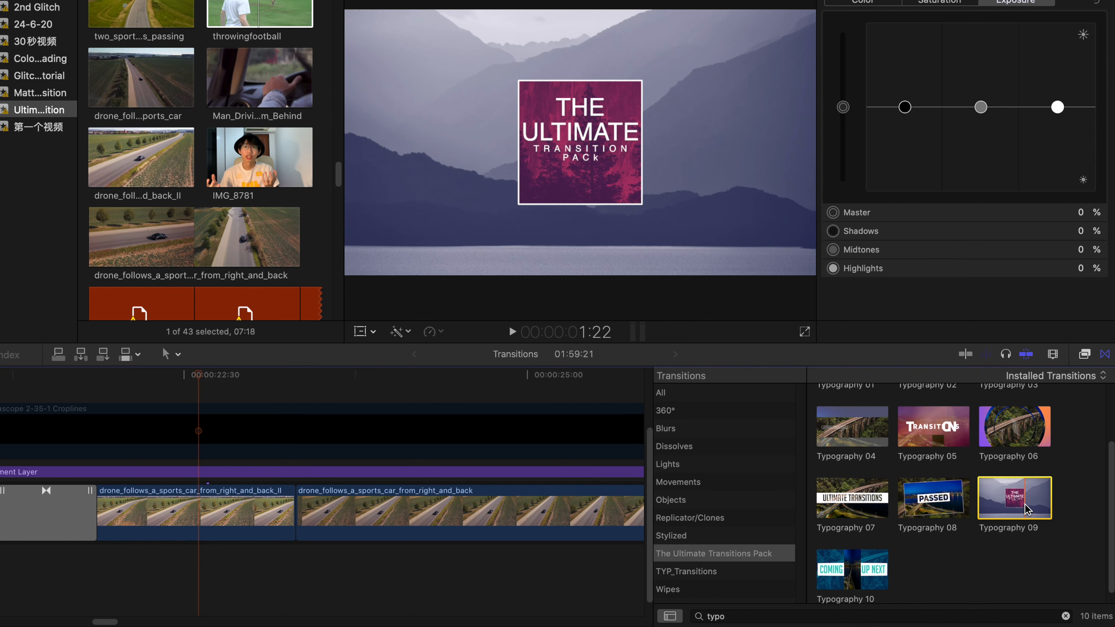
pyautogui.moveTo(1026, 511); pyautogui.dragTo(329, 535)
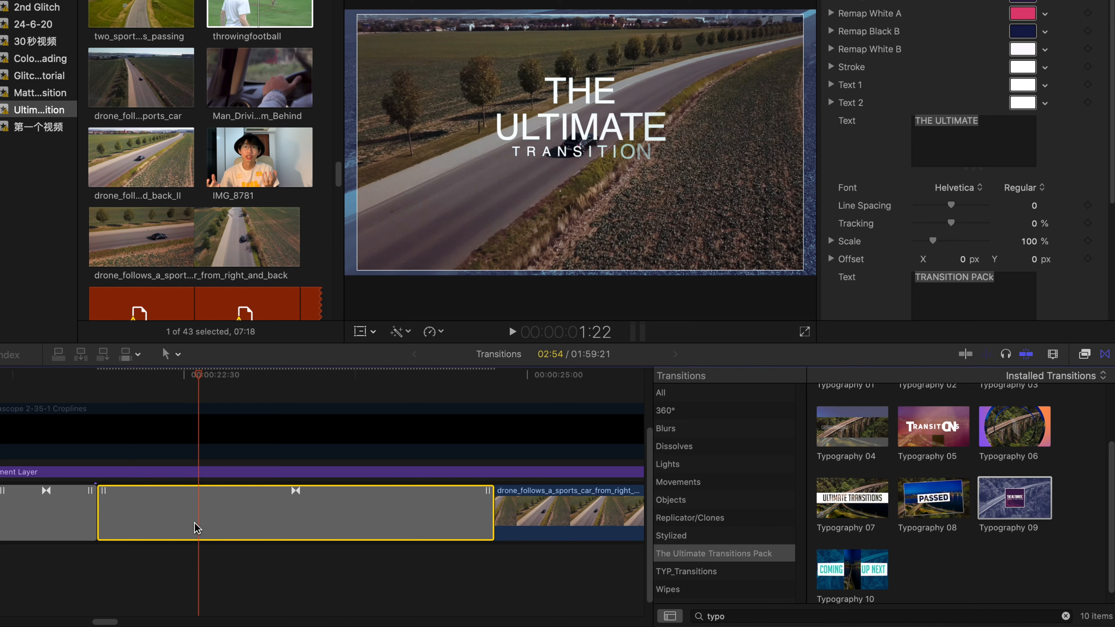
pyautogui.moveTo(90, 517); pyautogui.dragTo(224, 511)
pyautogui.moveTo(203, 435); pyautogui.dragTo(292, 428)
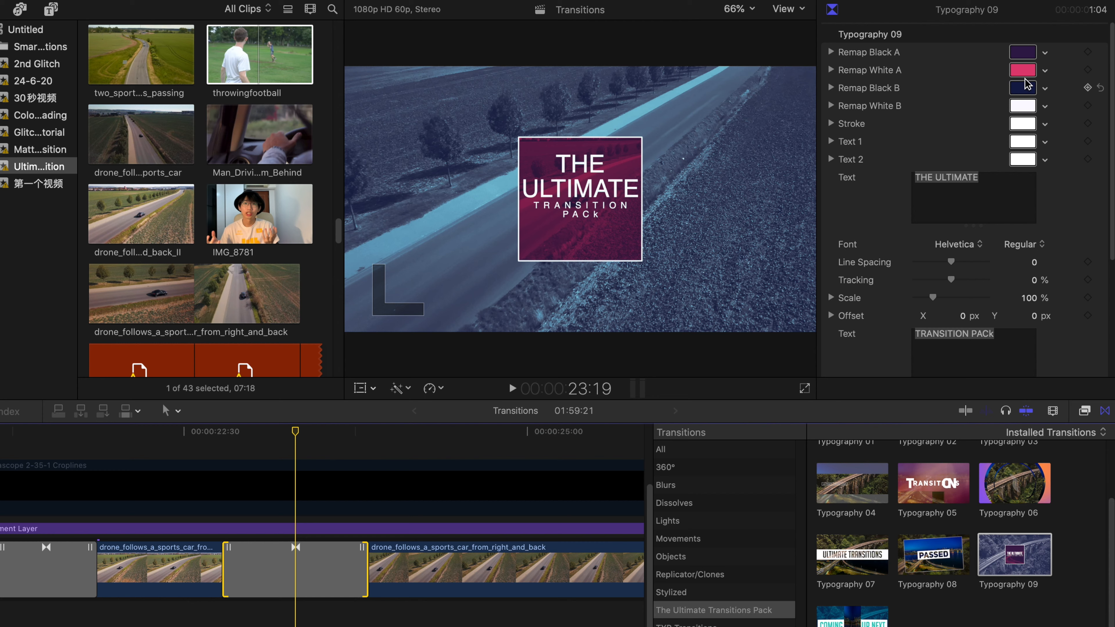
# Step: Change the Remap Black B colour of the Typography 09 transition to a very dark reddish brown
pyautogui.click(355, 588)
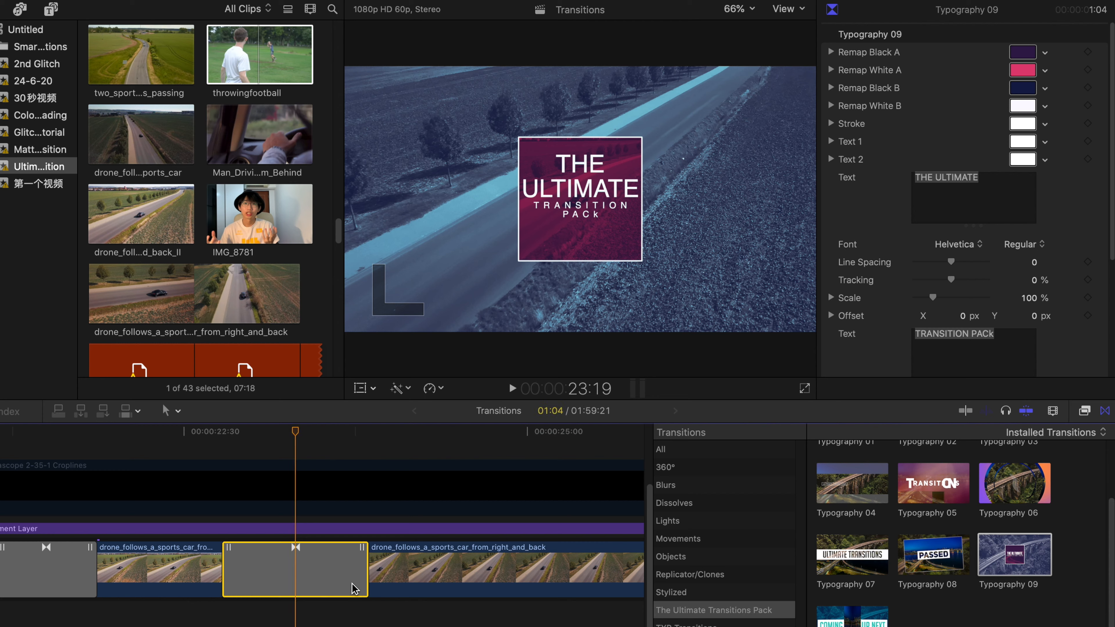
pyautogui.click(1044, 88)
pyautogui.moveTo(1039, 104); pyautogui.dragTo(1054, 106)
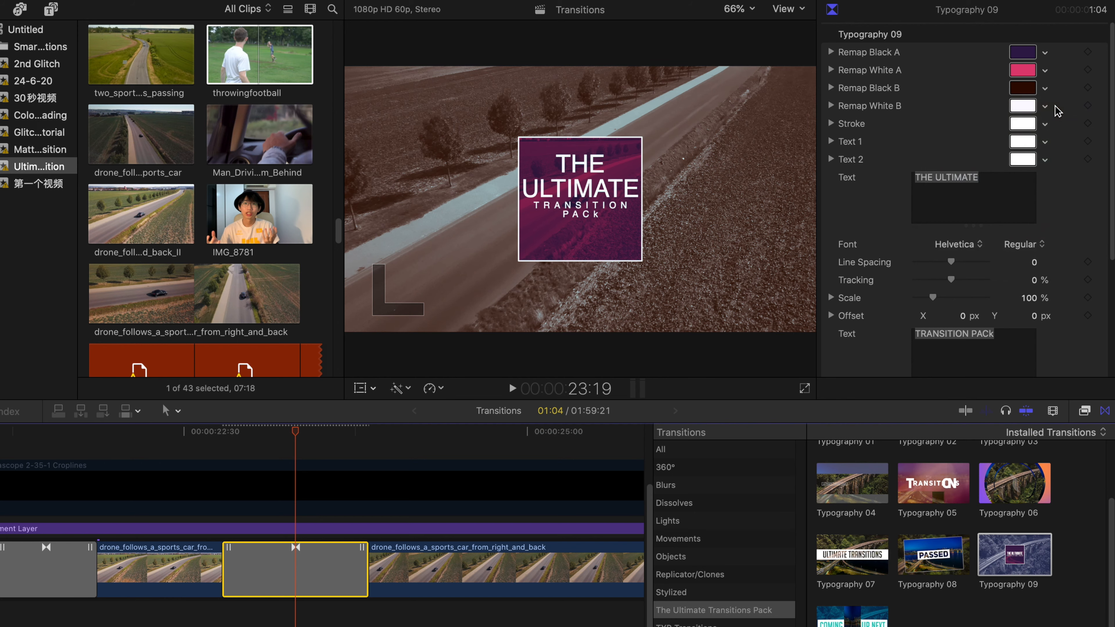
# Step: Replace the first title text of the Typography 09 transition with "LC" and "Media" on two lines
pyautogui.click(993, 201)
pyautogui.press('super+a')
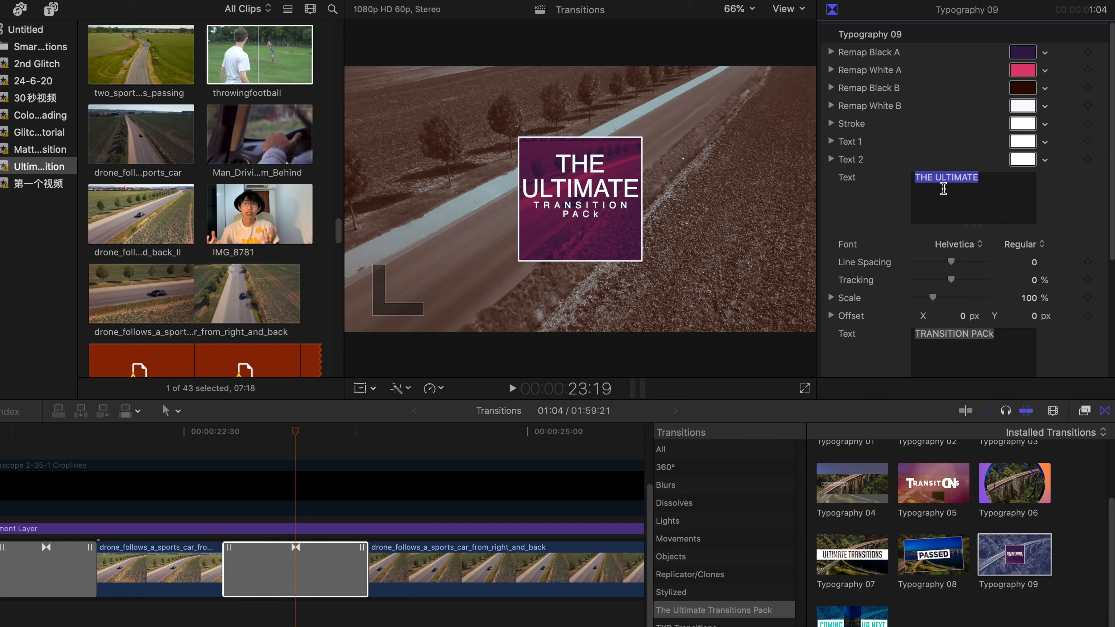
pyautogui.press('BackSpace')
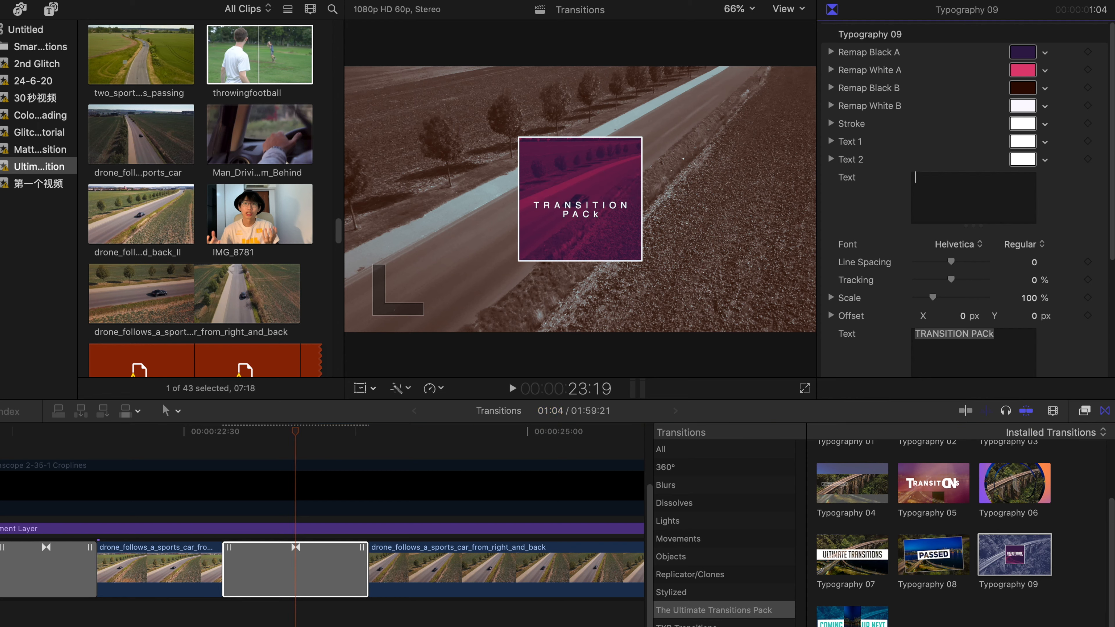
pyautogui.write('LC')
pyautogui.press('Return')
pyautogui.write('Media')
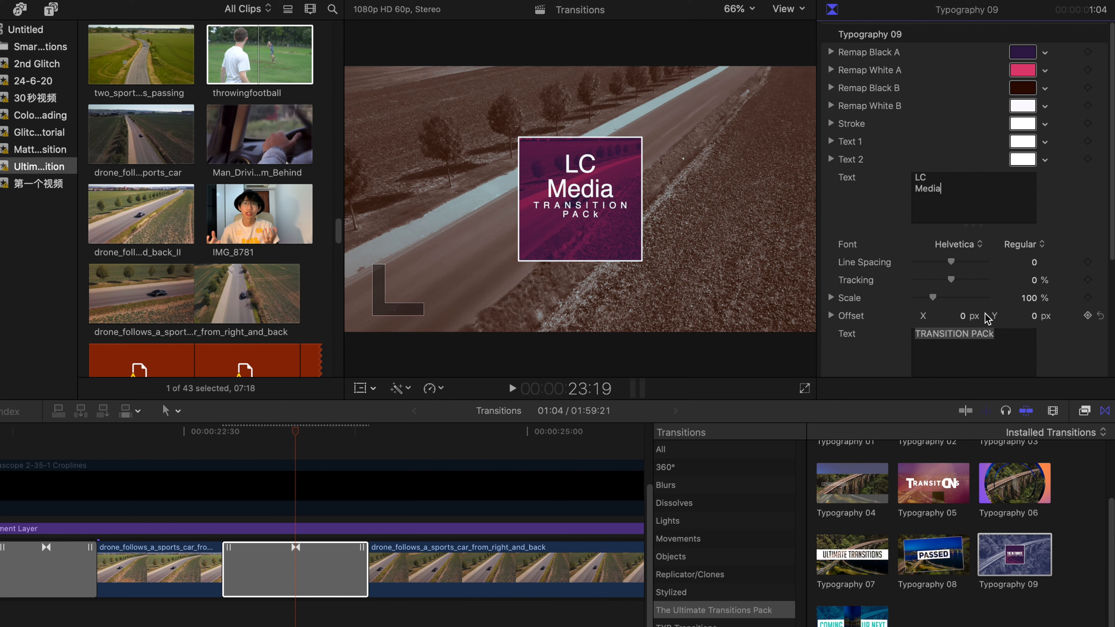
# Step: Replace the second title text of the Typography 09 transition with "Transition" and "Review" on two lines
pyautogui.click(1021, 337)
pyautogui.tripleClick(976, 337)
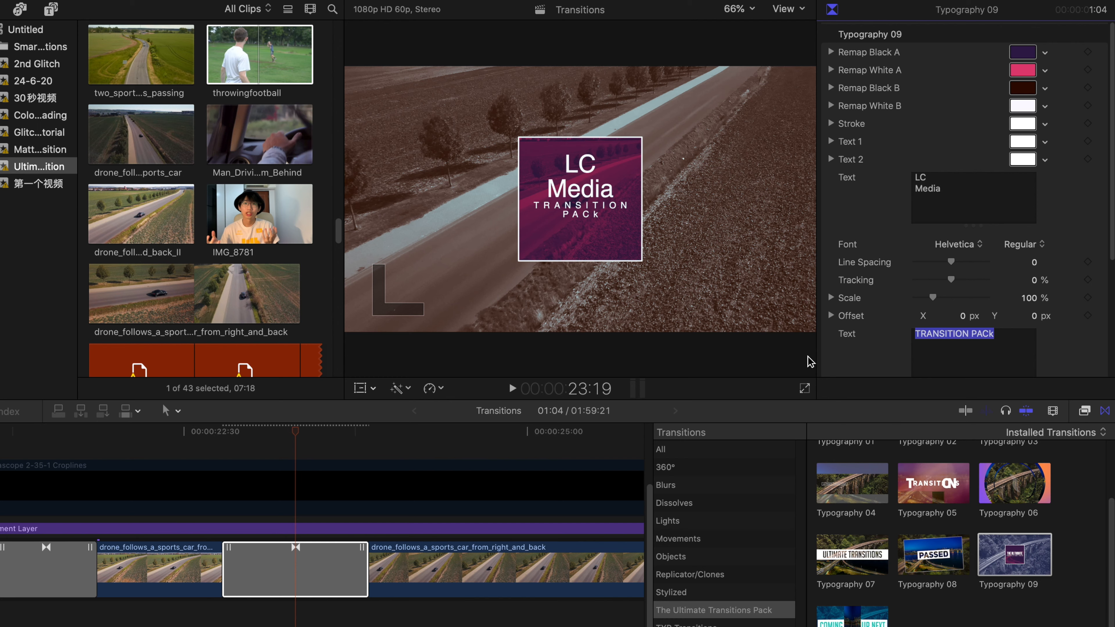
pyautogui.press('BackSpace')
pyautogui.write('Tra')
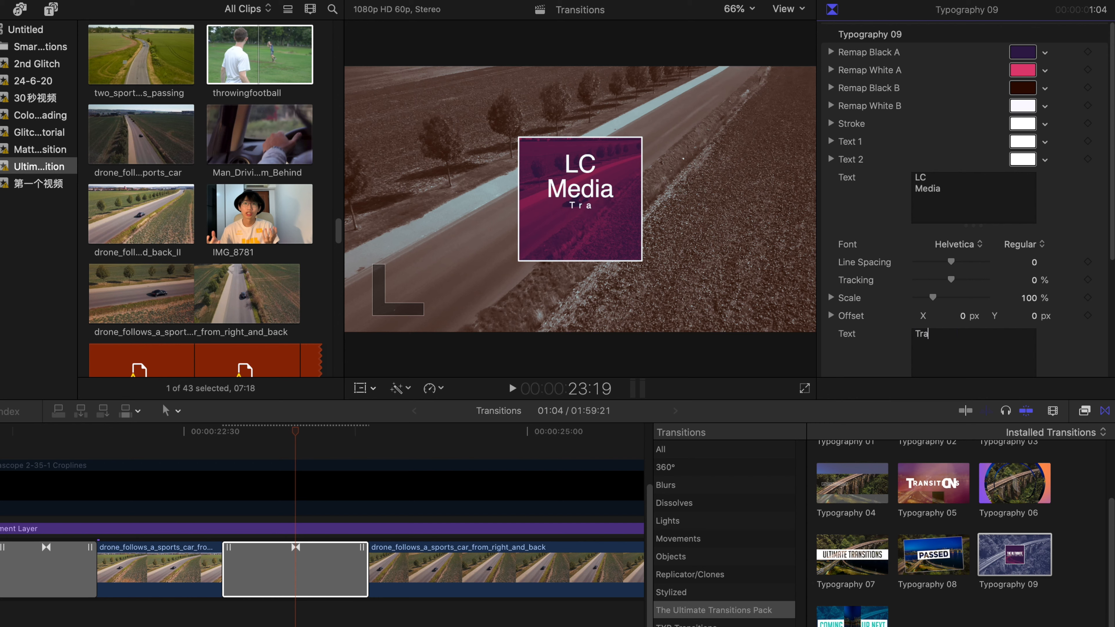
pyautogui.write('nsition')
pyautogui.press('Return')
pyautogui.write('Review')
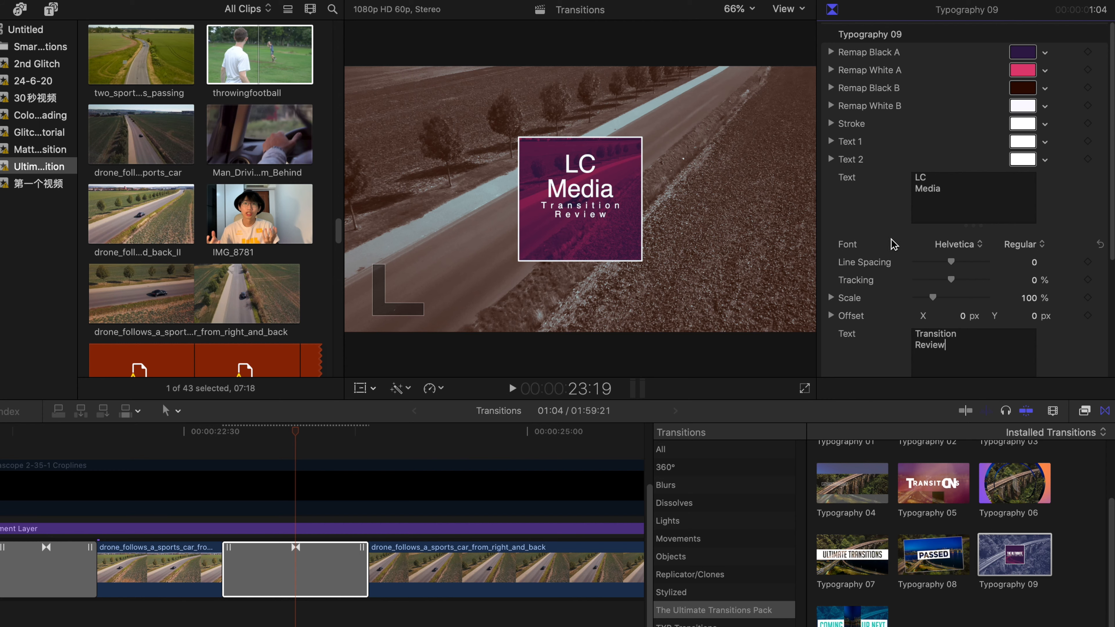
# Step: Set the tracking of the second text, "Transition Review", to 32.87 %
pyautogui.scroll(-3, 893, 245)
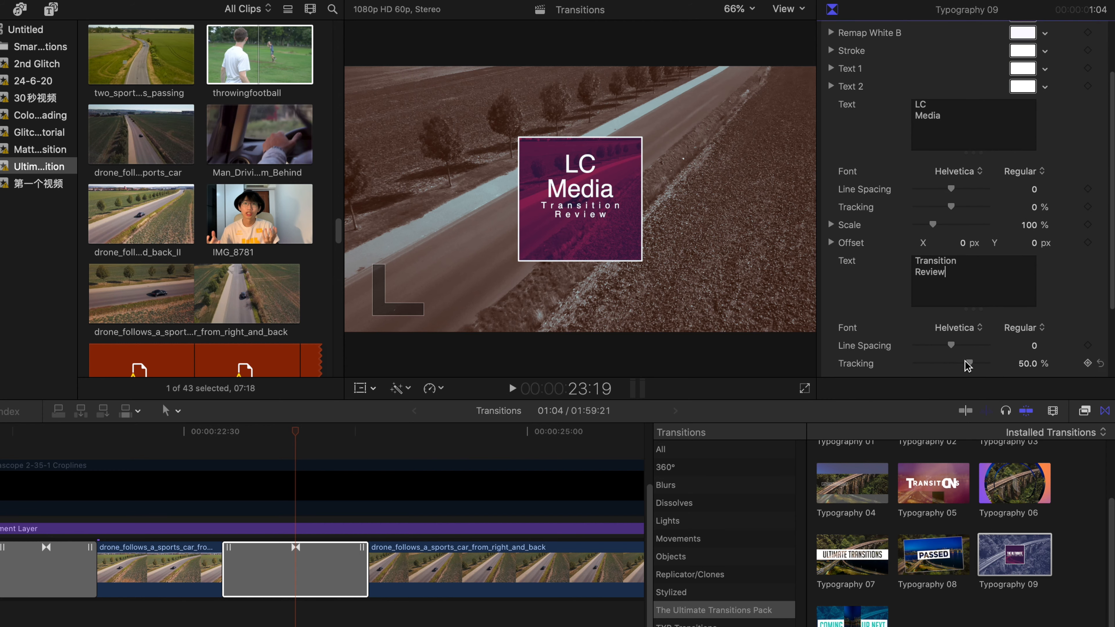
pyautogui.moveTo(968, 362); pyautogui.dragTo(963, 362)
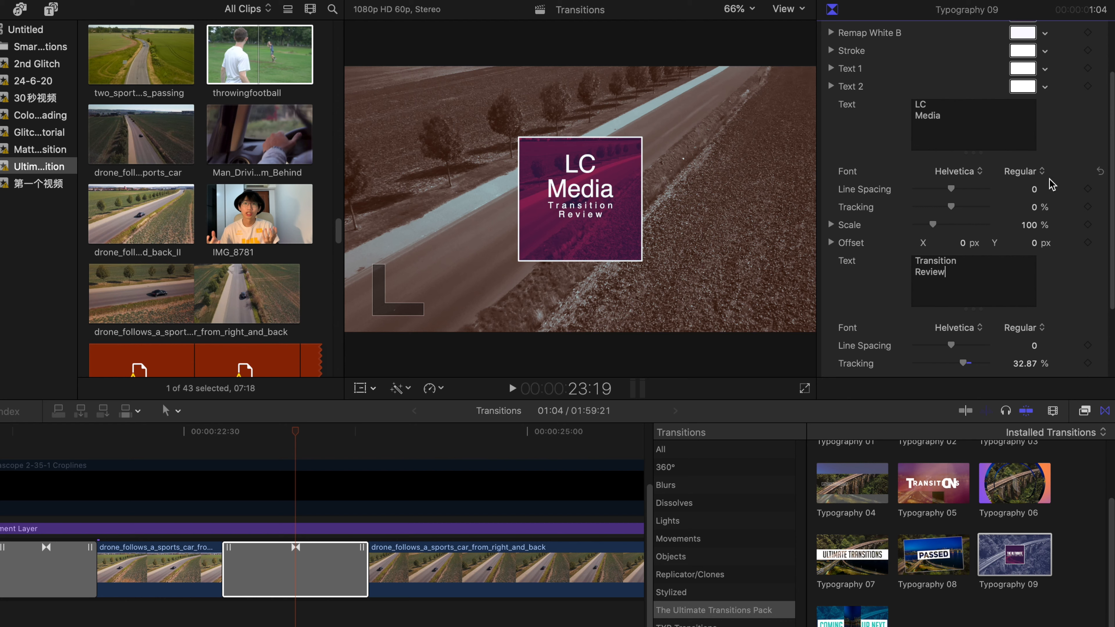
pyautogui.scroll(3, 1049, 188)
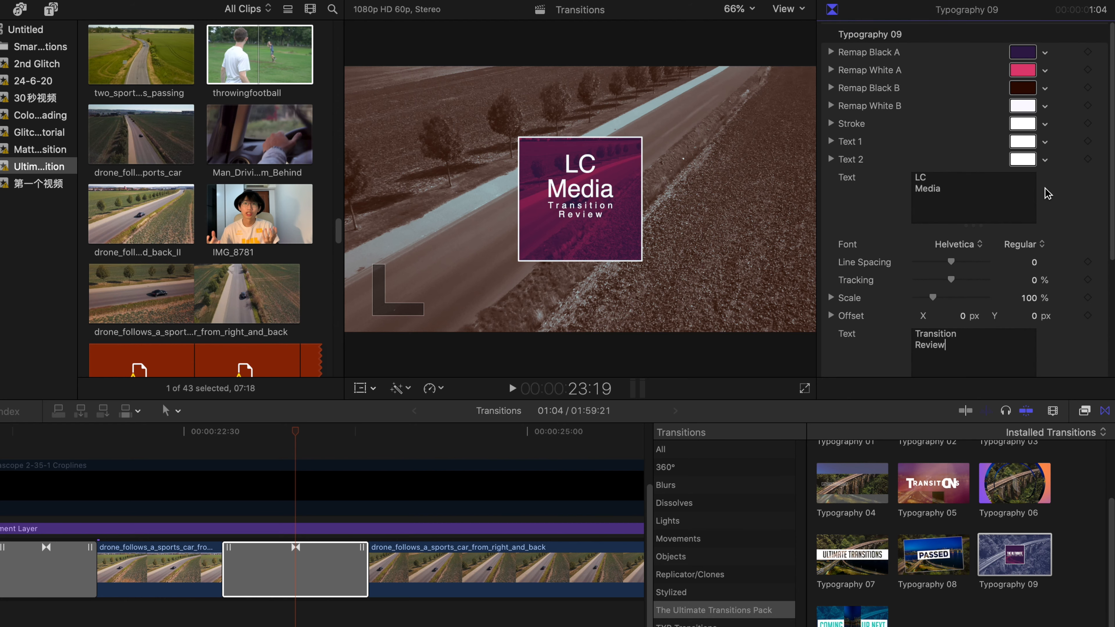
# Step: Play back the customized Typography 09 transition from just before its start
pyautogui.hscroll(2, 473, 522)
pyautogui.click(166, 437)
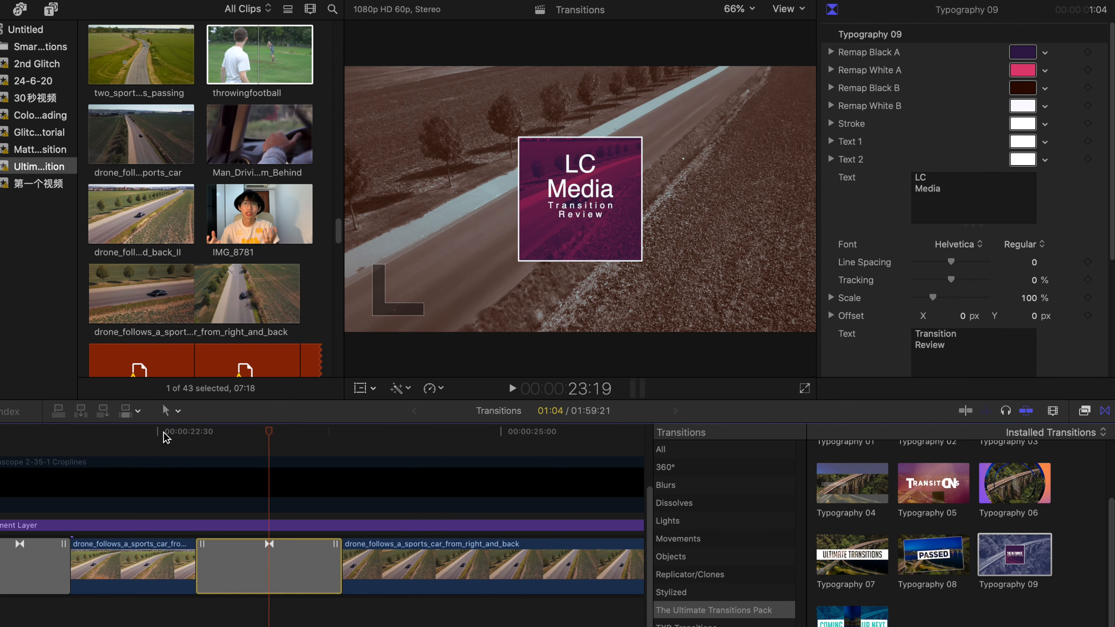
pyautogui.click(164, 432)
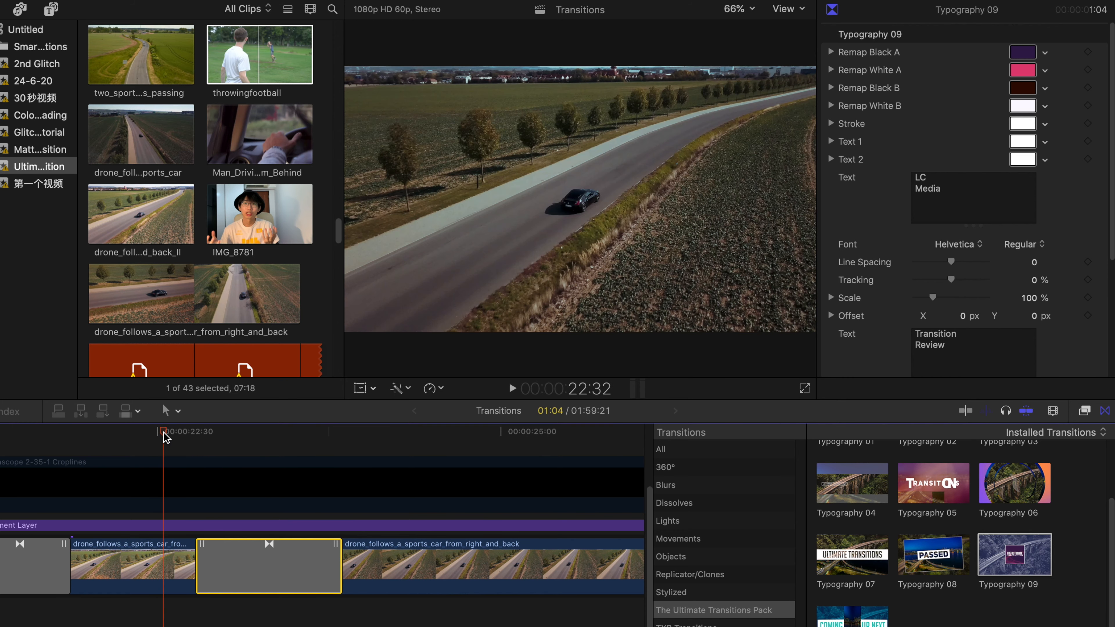
pyautogui.press('space')
pyautogui.press('space')
pyautogui.click(164, 432)
pyautogui.press('space')
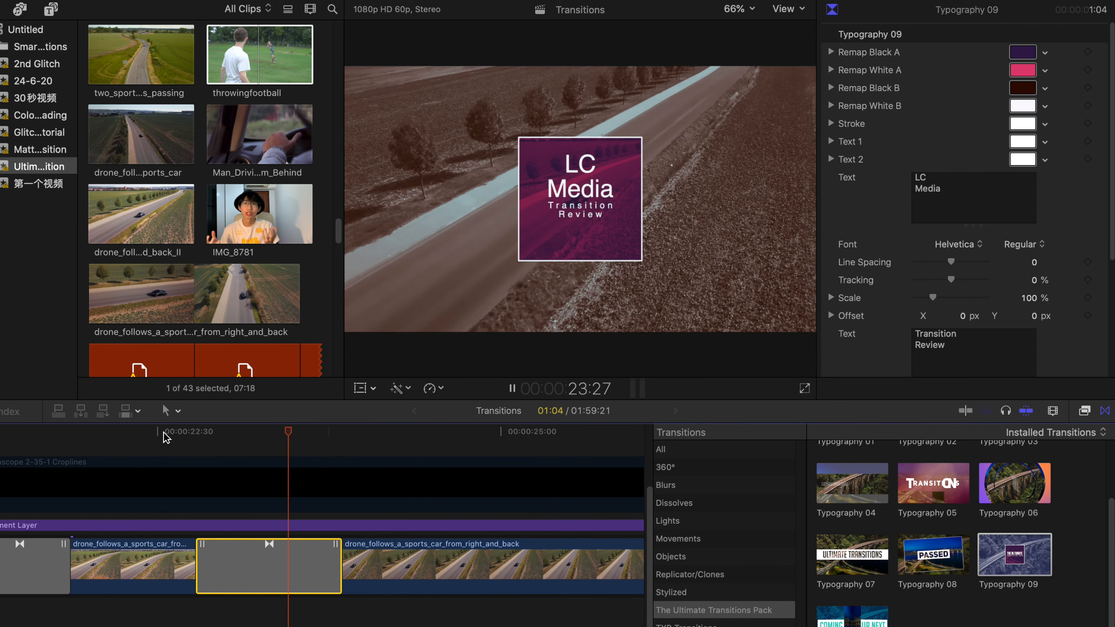
# Step: Locate the transition leading into the Man_Driving_Seen_From_Behind clip and move the playhead to its start at 26:23
pyautogui.hscroll(7, 413, 497)
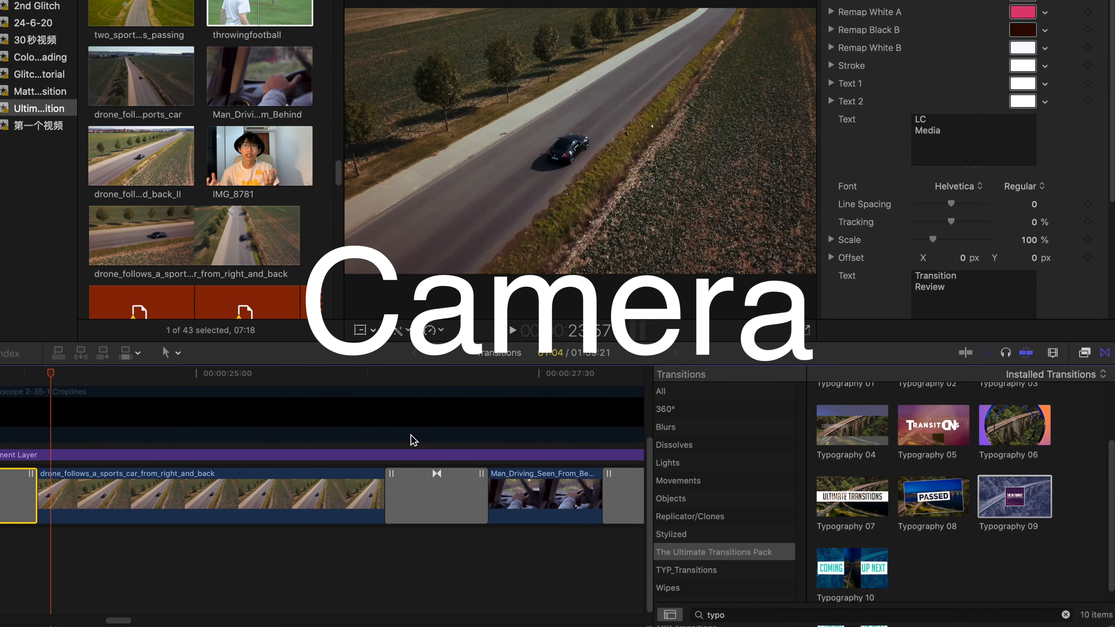
pyautogui.click(412, 491)
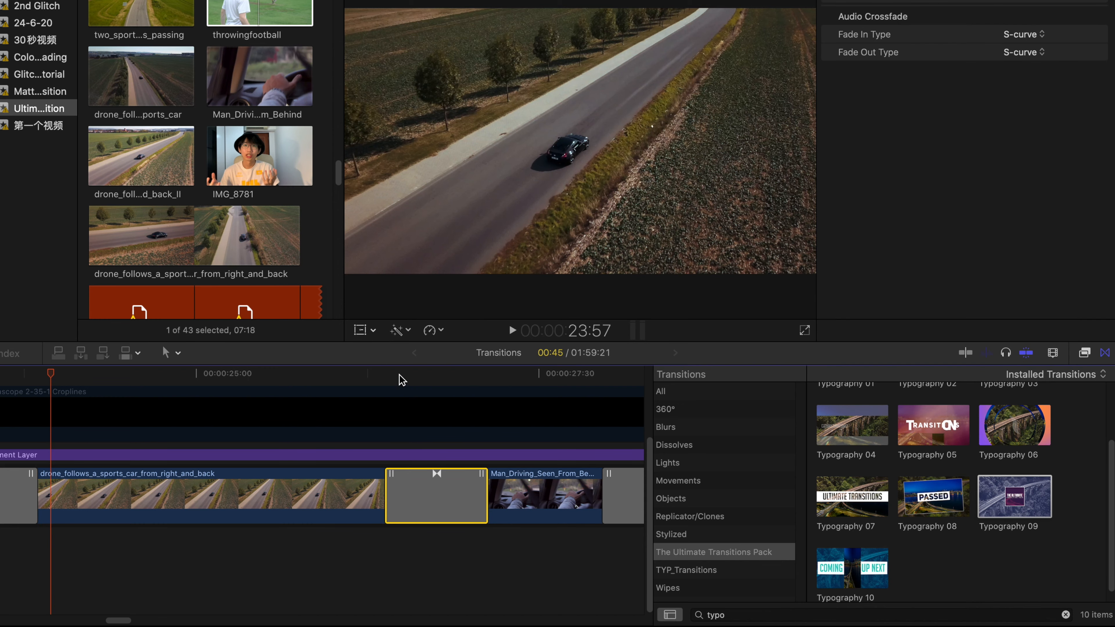
pyautogui.moveTo(400, 381); pyautogui.dragTo(386, 386)
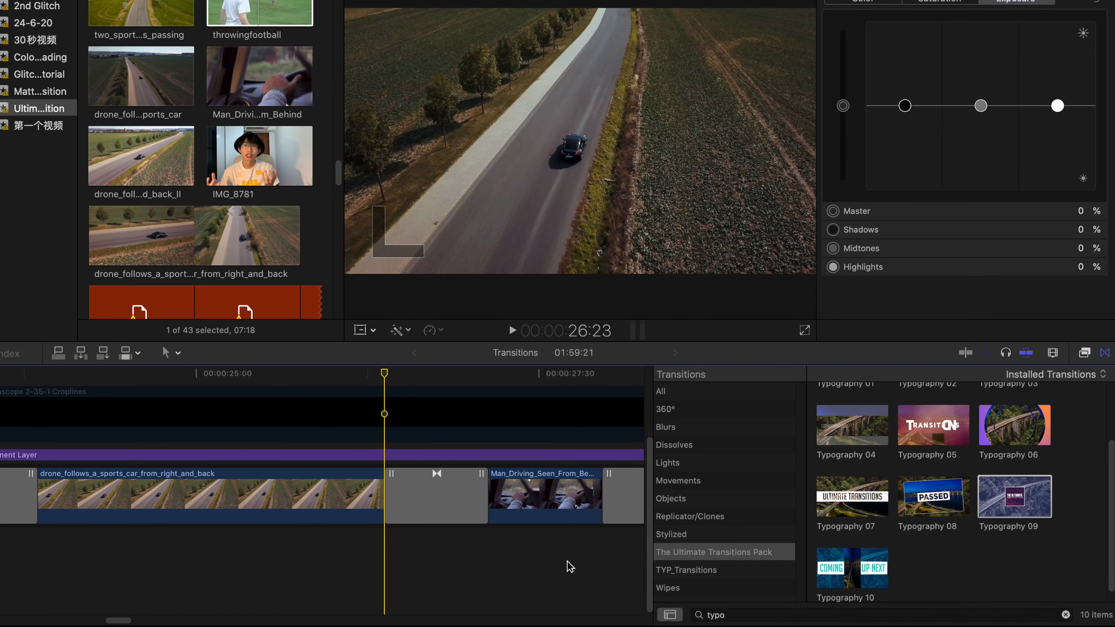
# Step: Search The Ultimate Transitions Pack for "cam" and browse the Camera transitions
pyautogui.click(690, 614)
pyautogui.write('cme')
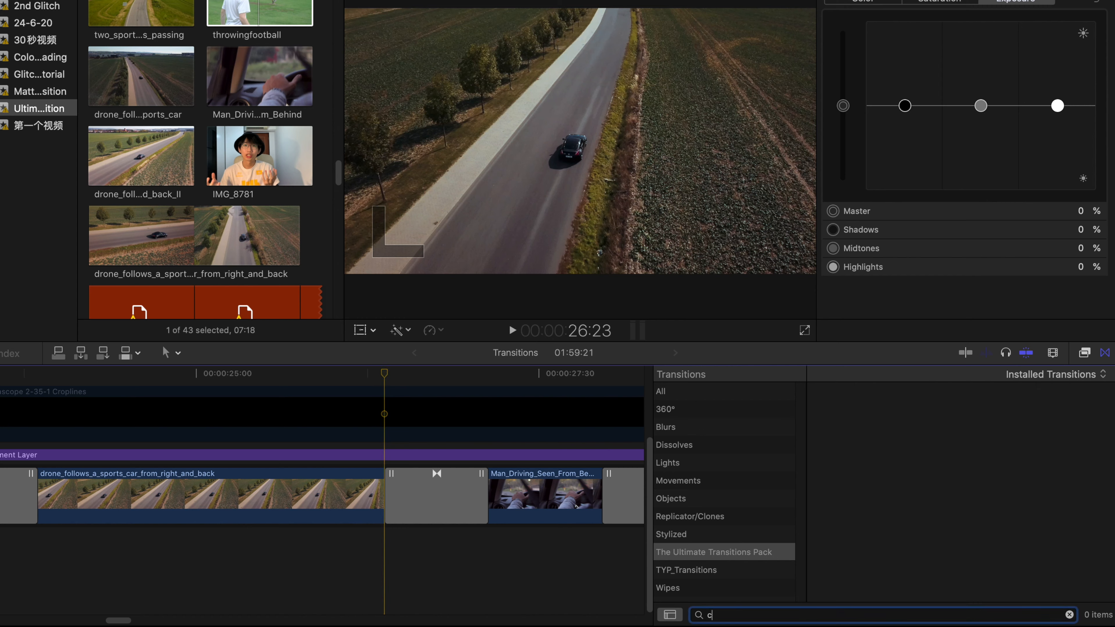
pyautogui.press('BackSpace')
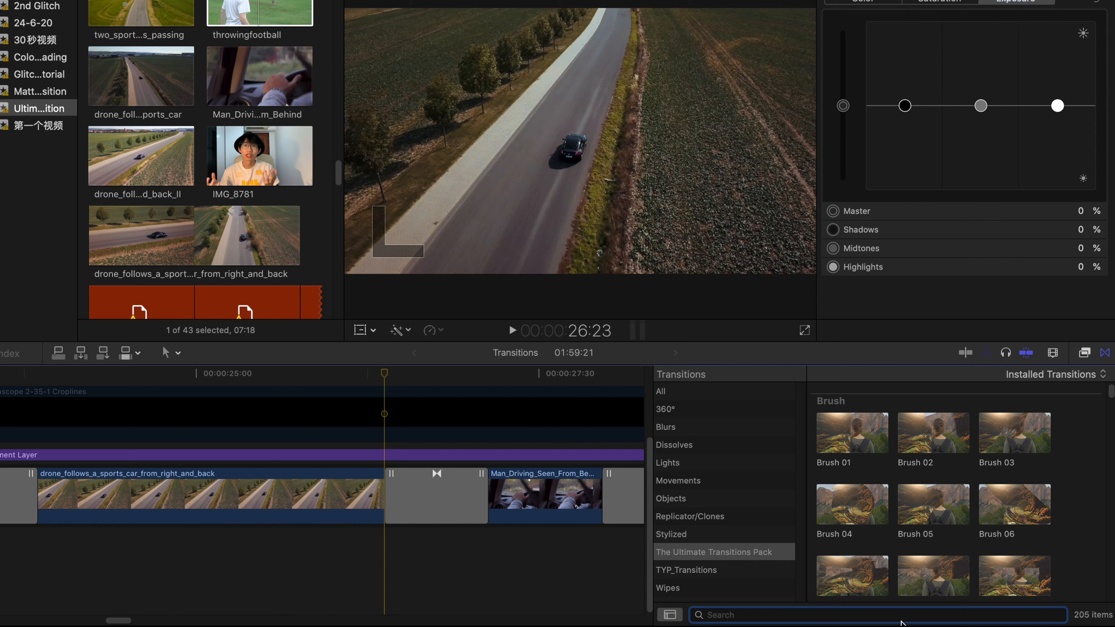
pyautogui.write('cam')
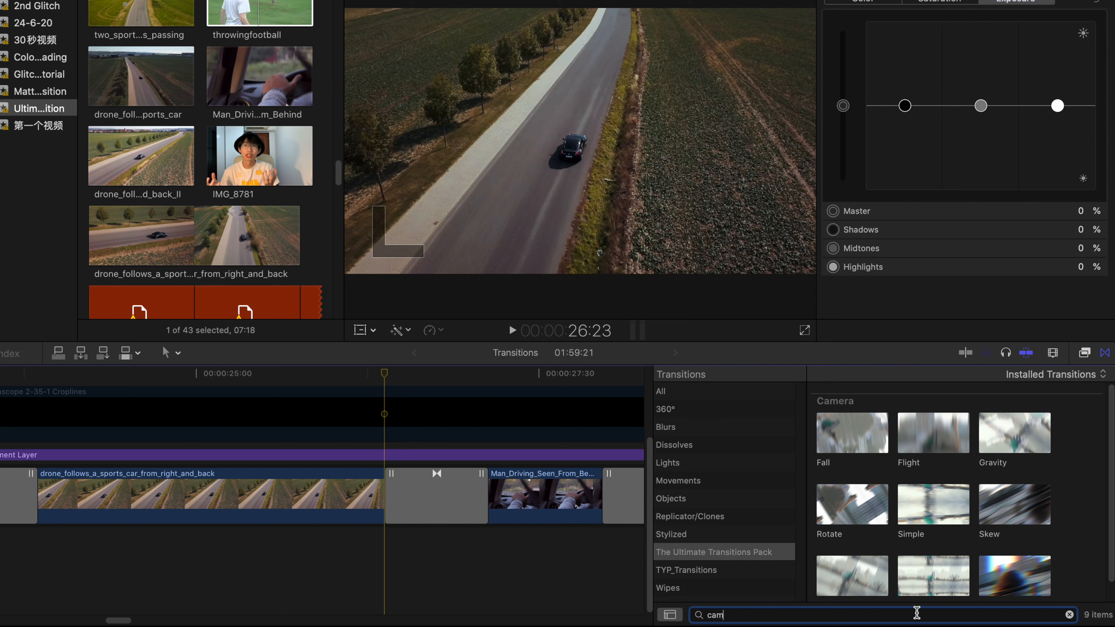
pyautogui.scroll(-2, 950, 570)
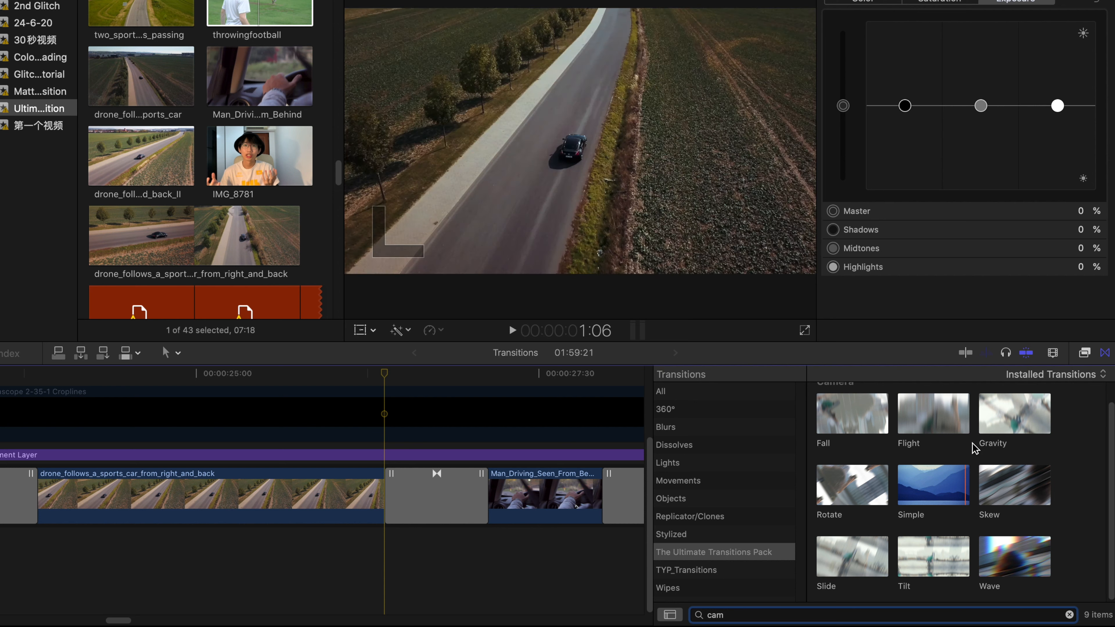
# Step: Replace the transition before the Man_Driving_Seen_From_Behind clip with the Skew camera transition and shorten it to 48 frames
pyautogui.click(433, 504)
pyautogui.press('Delete')
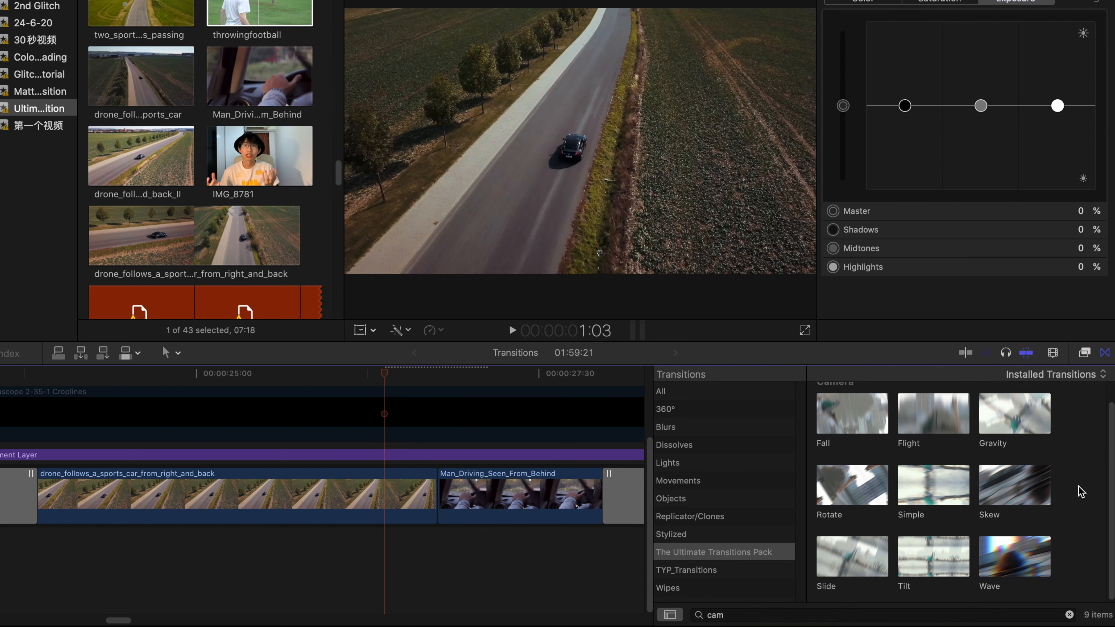
pyautogui.moveTo(1016, 485); pyautogui.dragTo(406, 505)
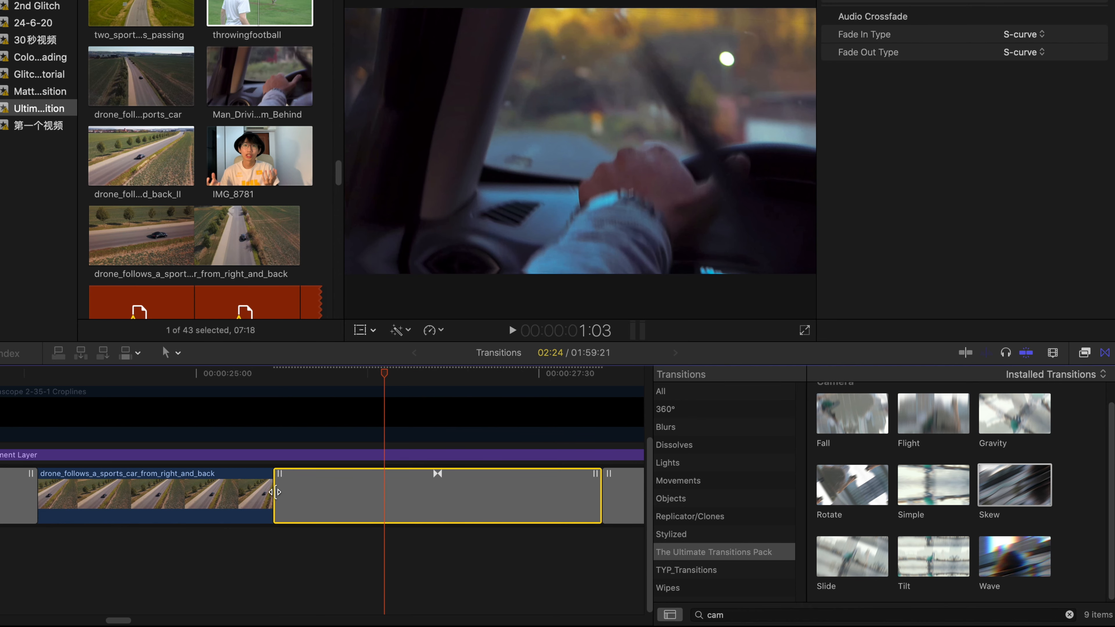
pyautogui.moveTo(276, 491); pyautogui.dragTo(385, 492)
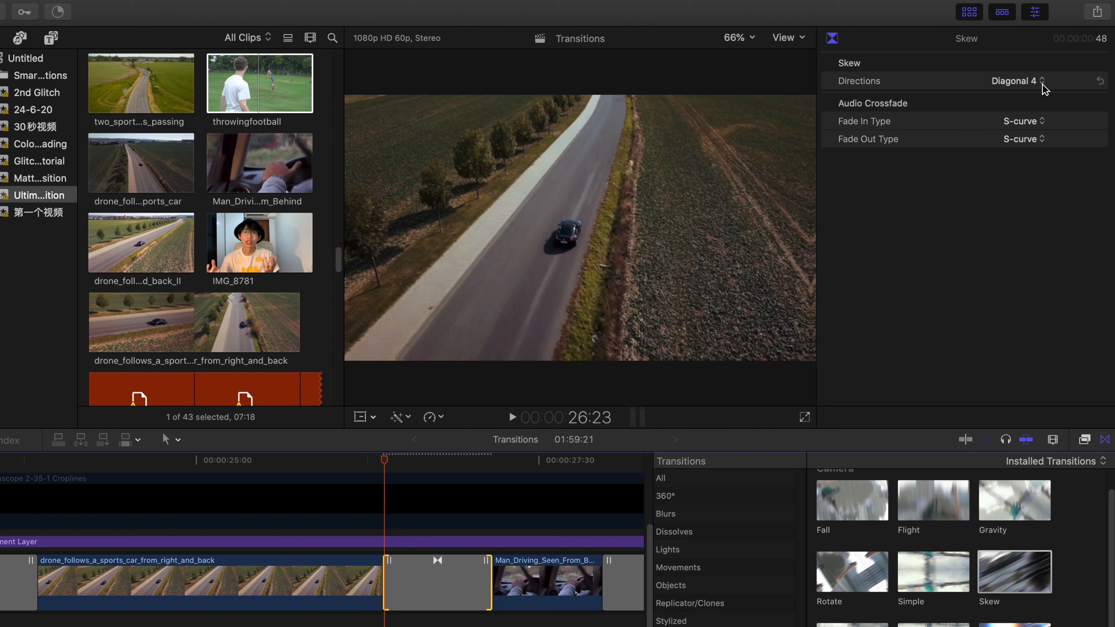
# Step: Check the Directions options of the Skew transition, keep Diagonal 4, and play it back from just before its start
pyautogui.click(1042, 82)
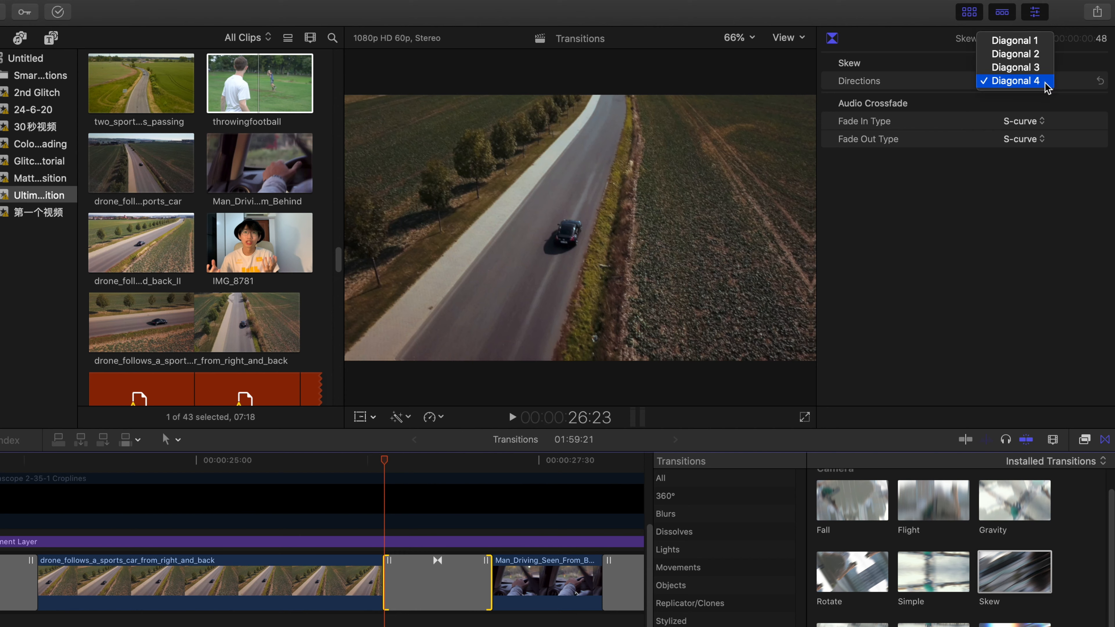
pyautogui.click(1047, 82)
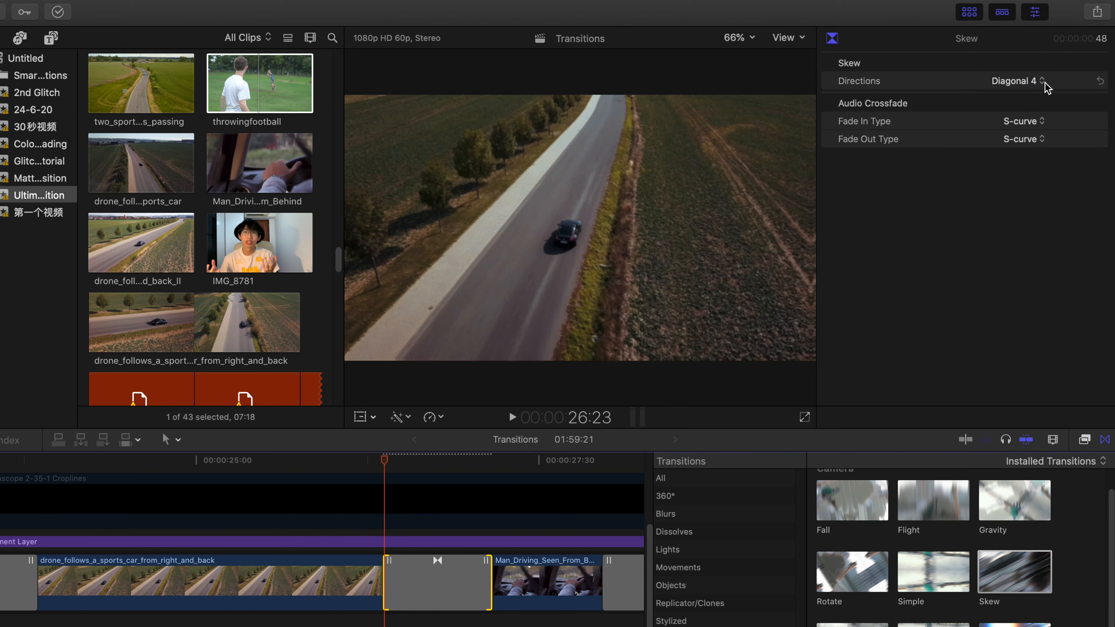
pyautogui.press('space')
pyautogui.click(367, 462)
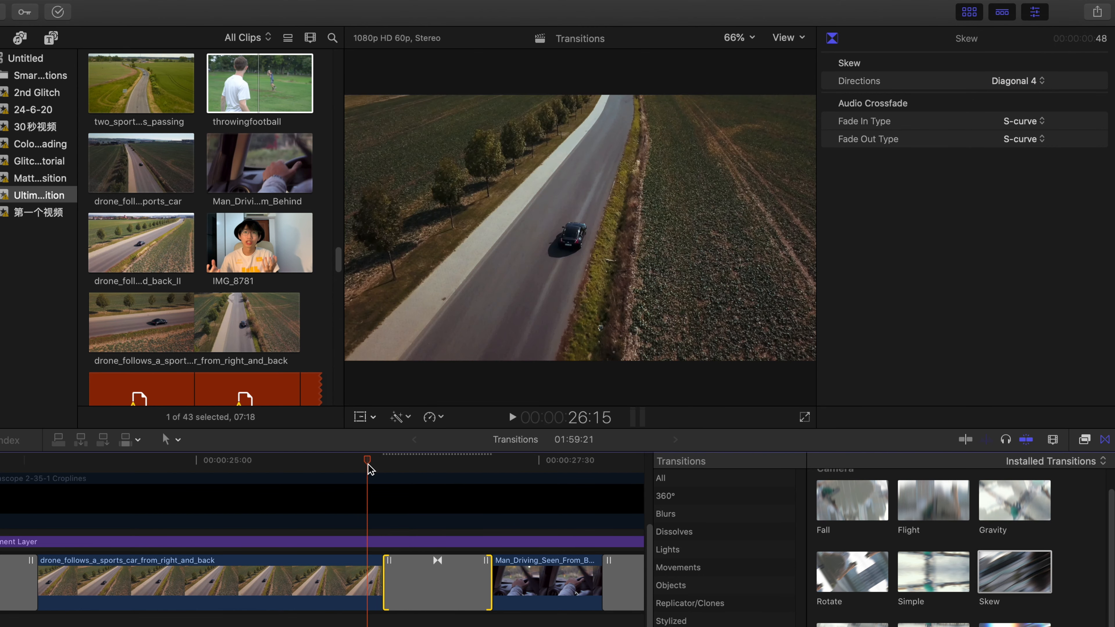
pyautogui.click(367, 462)
pyautogui.press('space')
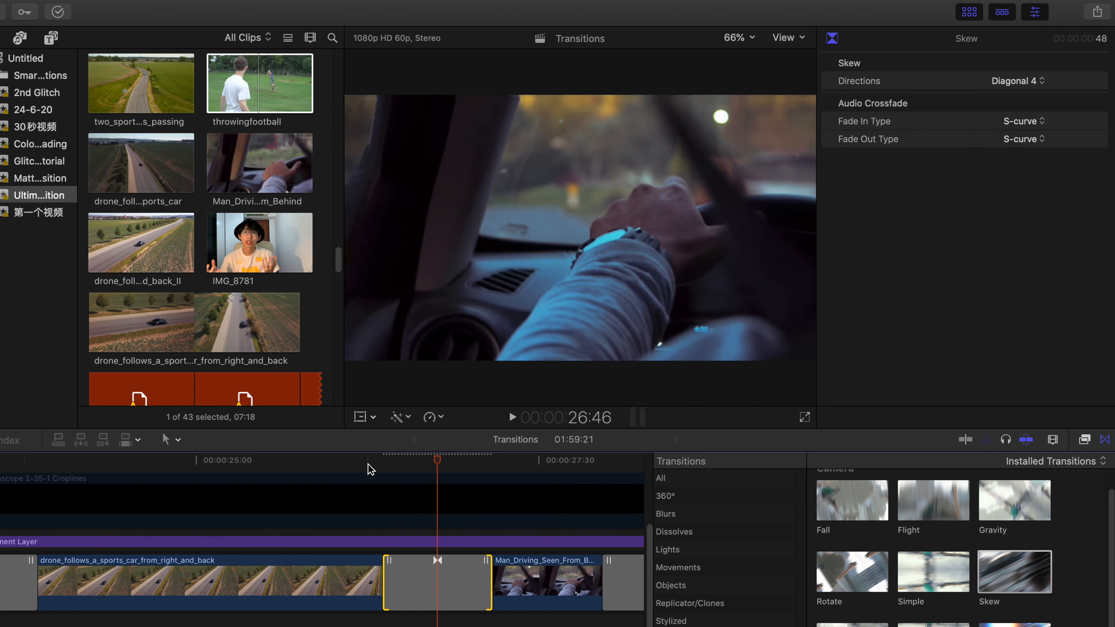
# Step: Set the Skew transition's Directions to Diagonal 1 and play it back from 26:15
pyautogui.click(368, 463)
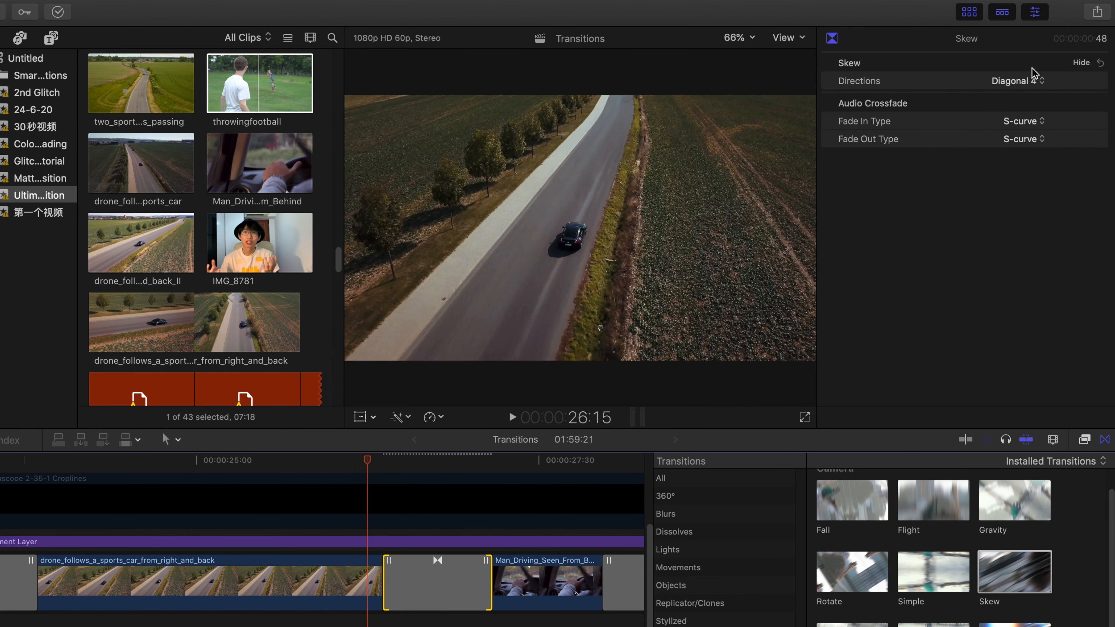
pyautogui.click(1036, 83)
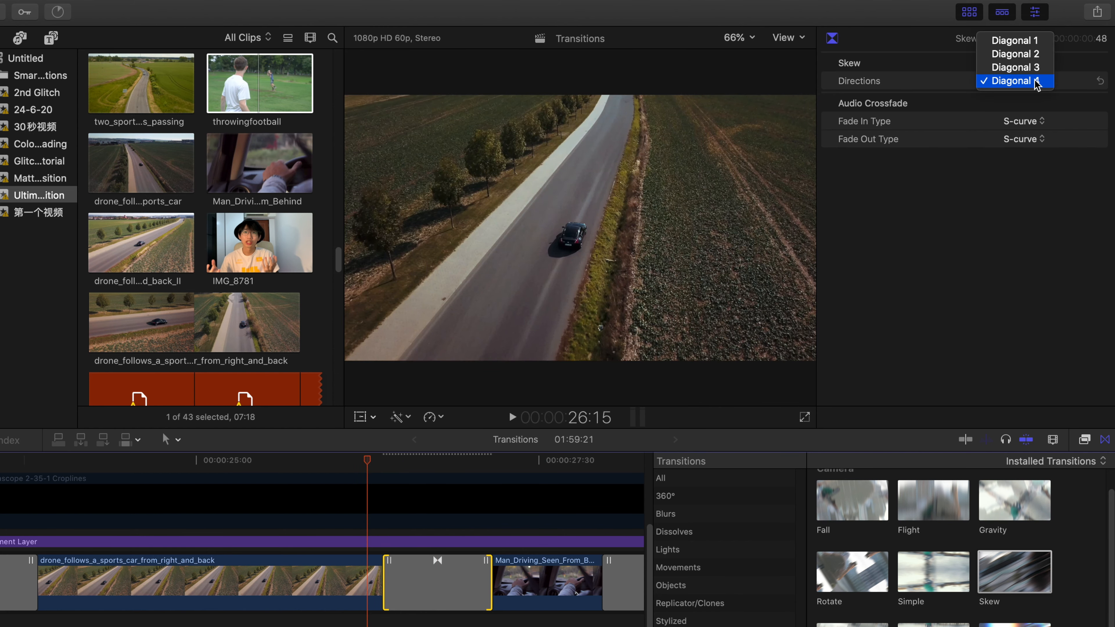
pyautogui.click(1012, 41)
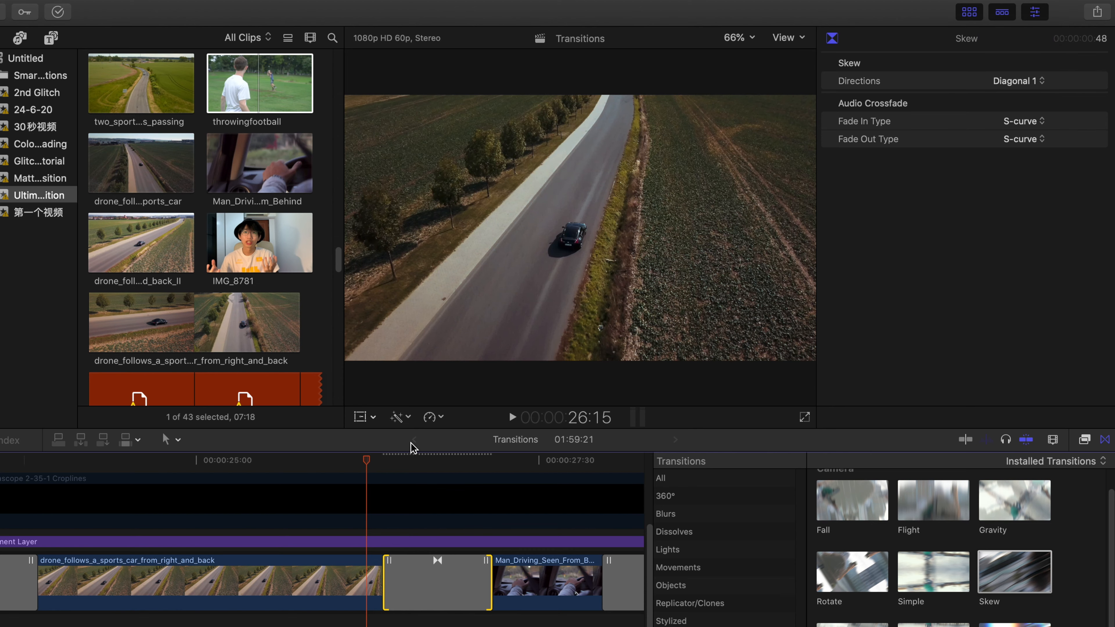
pyautogui.press('space')
pyautogui.press('space')
pyautogui.click(369, 461)
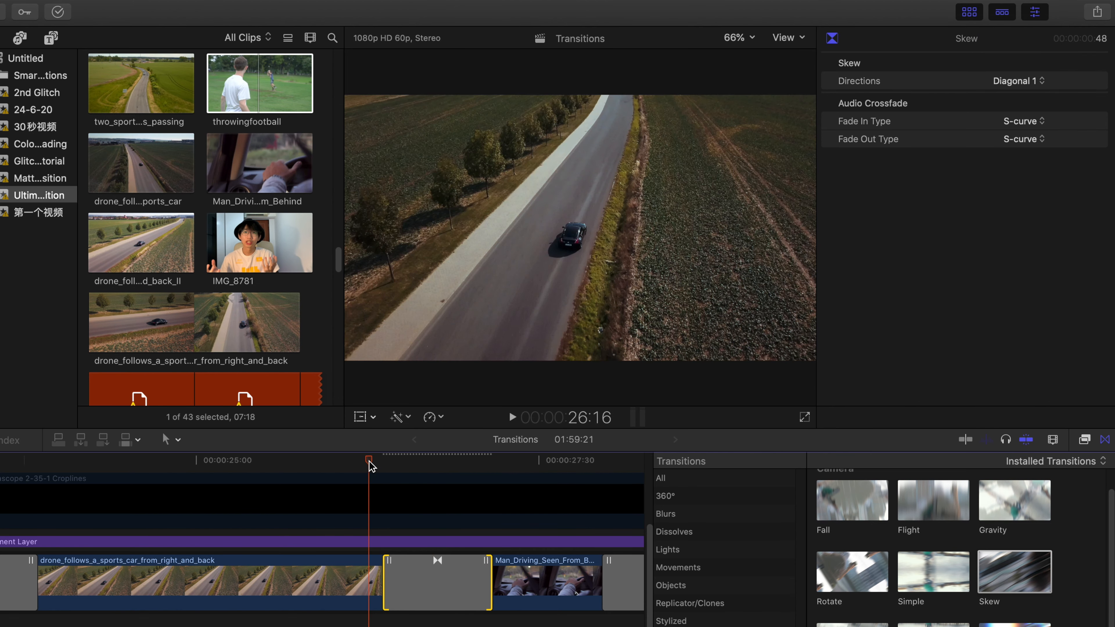
# Step: Set the Skew transition's Directions to Diagonal 2 and play it back around the cut
pyautogui.click(1039, 85)
pyautogui.click(1023, 92)
pyautogui.press('space')
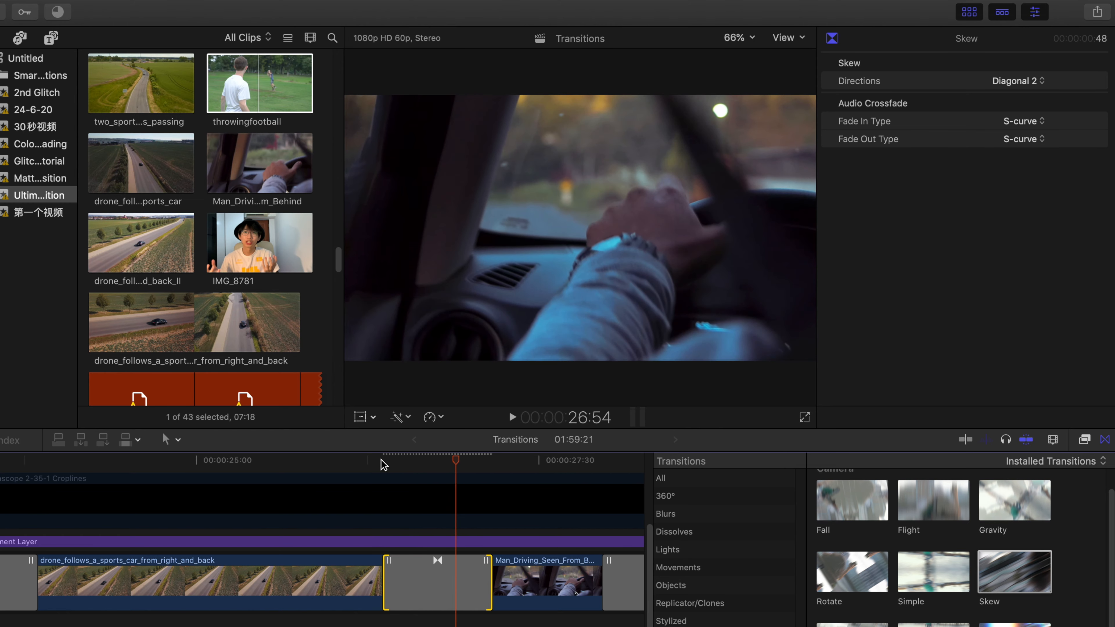
pyautogui.click(382, 461)
pyautogui.press('space')
pyautogui.click(382, 461)
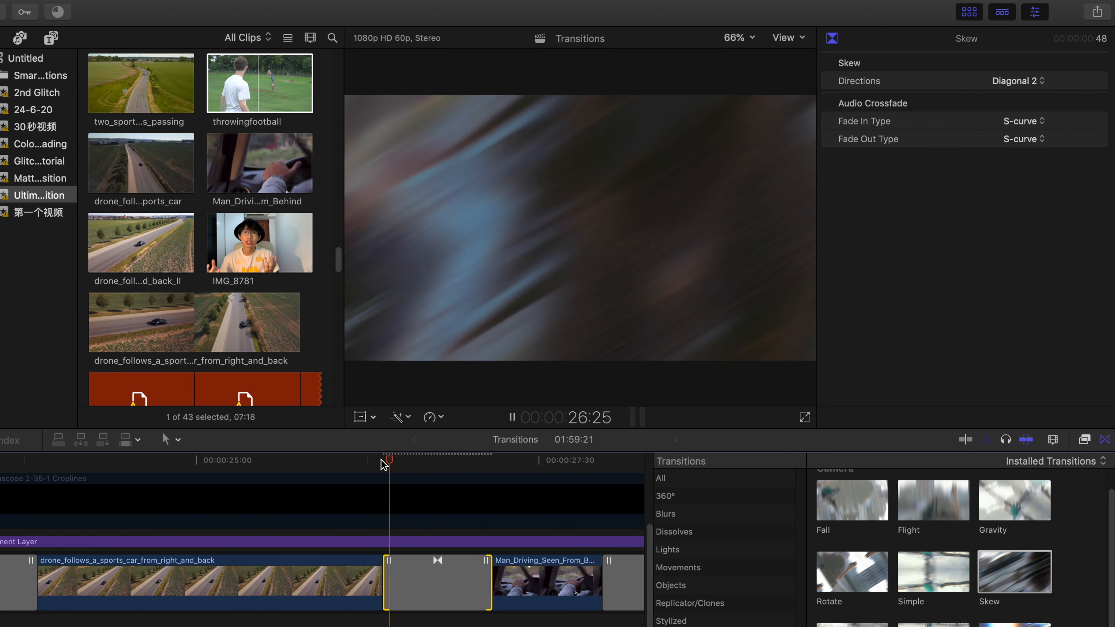
# Step: Set the Skew transition's Directions to Diagonal 3 and play it back from just before its start
pyautogui.click(1017, 81)
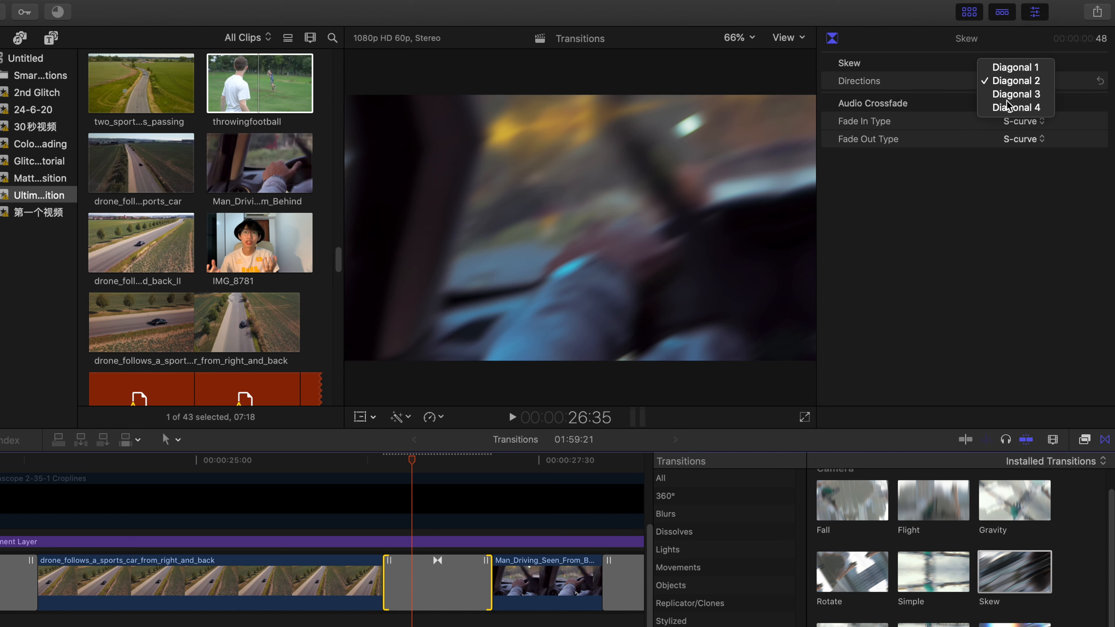
pyautogui.click(1009, 94)
pyautogui.click(372, 461)
pyautogui.press('space')
pyautogui.click(372, 461)
pyautogui.press('space')
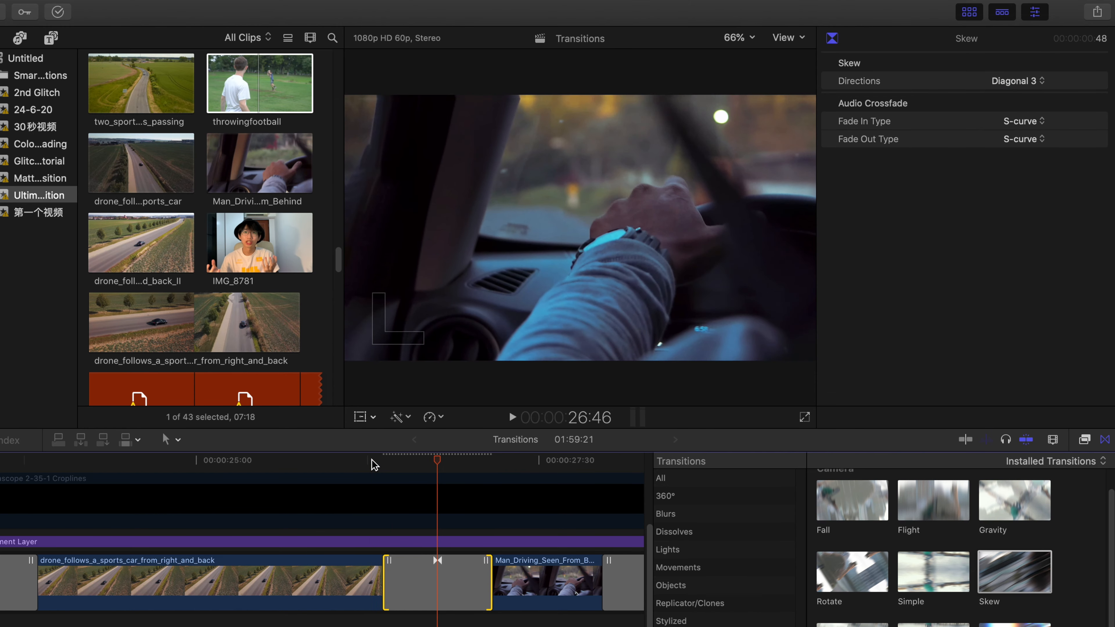
# Step: Browse the pack's Zoom transitions and add Zoom Optic between the Man_Driving_Seen_From_Behind clip and the drone clip that follows it
pyautogui.press('super+minus')
pyautogui.press('super+minus')
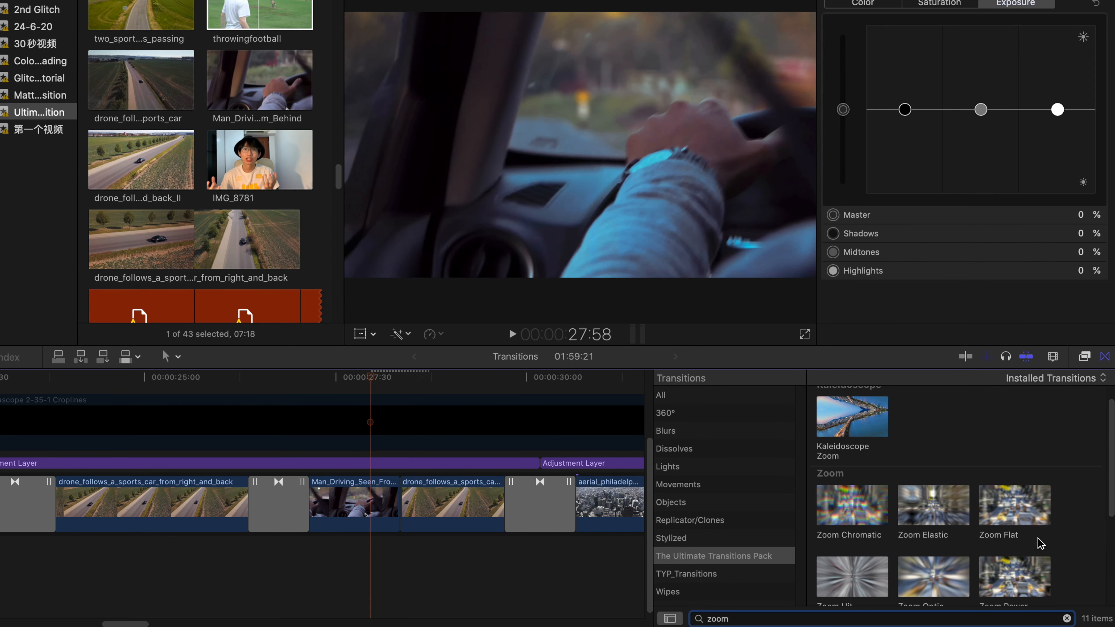
pyautogui.scroll(-5, 1077, 623)
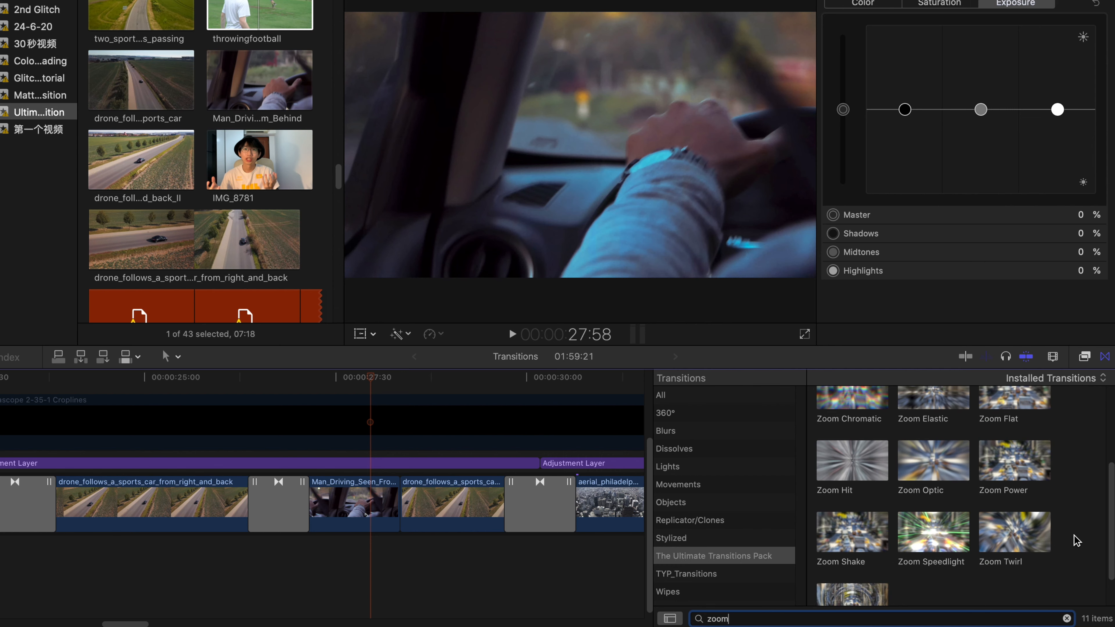
pyautogui.scroll(-1, 1078, 541)
pyautogui.scroll(2, 1094, 538)
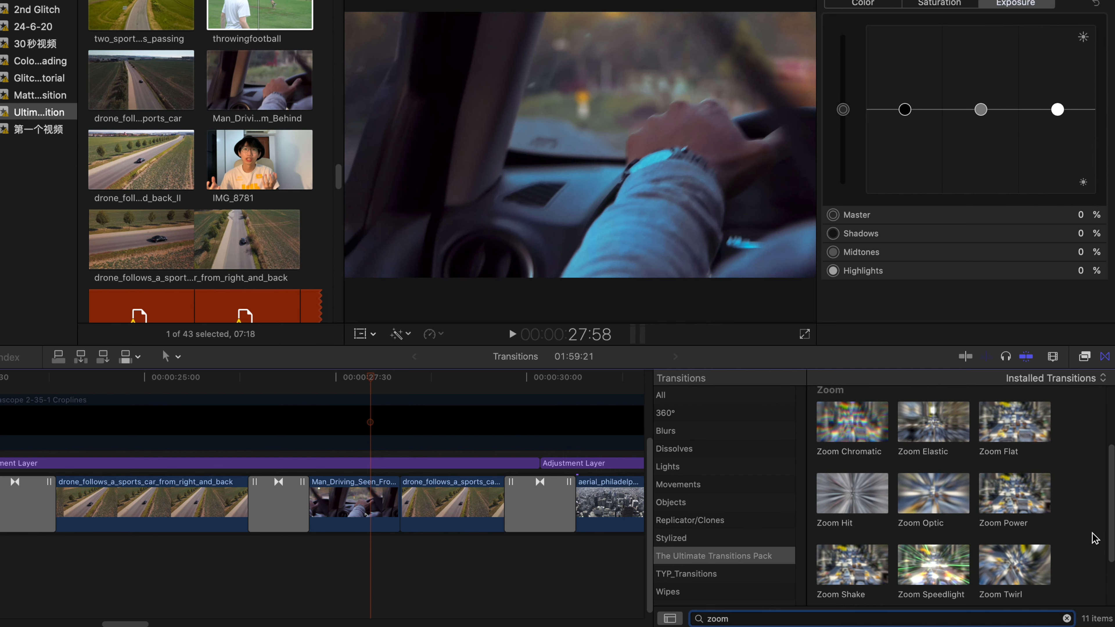
pyautogui.scroll(-2, 1095, 537)
pyautogui.scroll(1, 1095, 536)
pyautogui.moveTo(943, 472); pyautogui.dragTo(370, 500)
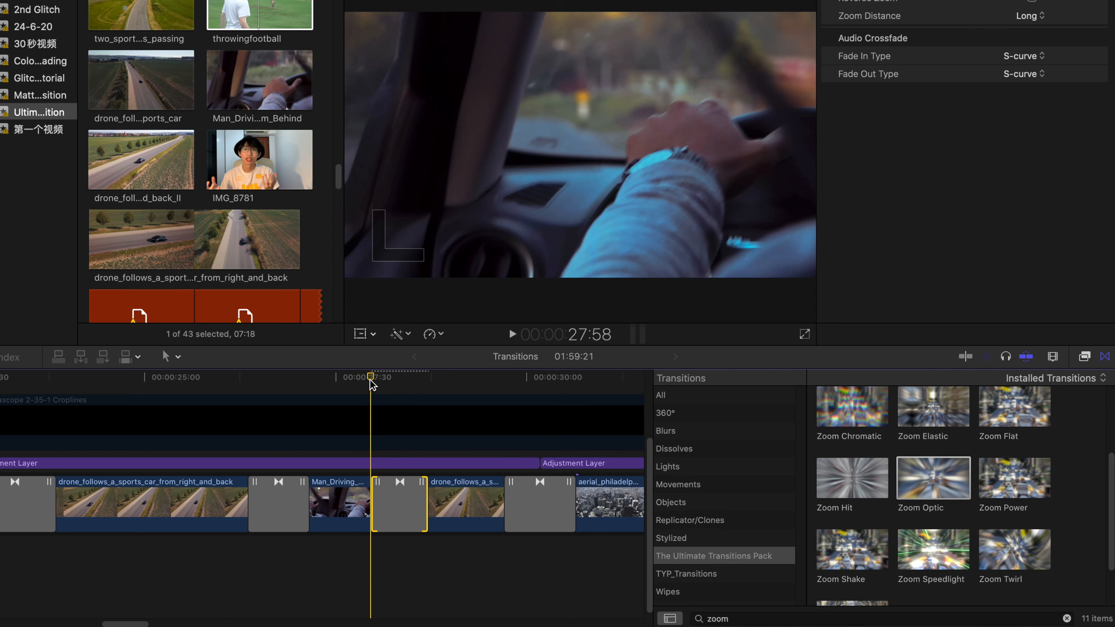
# Step: Play back the Zoom Optic transition repeatedly from 27:58 and return the playhead to that point
pyautogui.press('space')
pyautogui.click(369, 380)
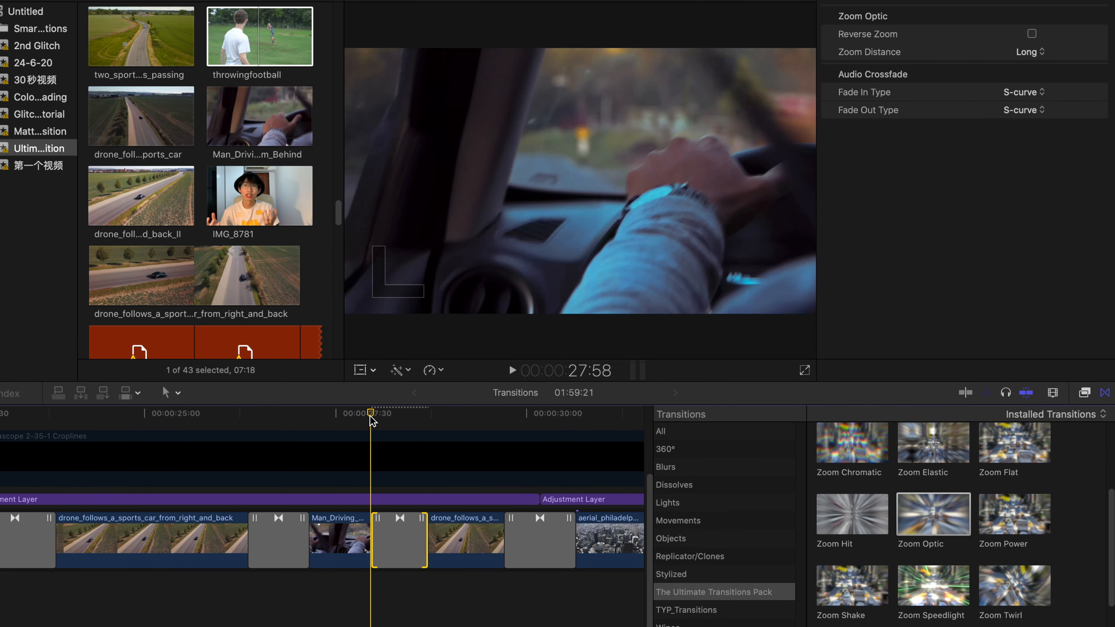
pyautogui.press('space')
pyautogui.click(370, 416)
pyautogui.press('space')
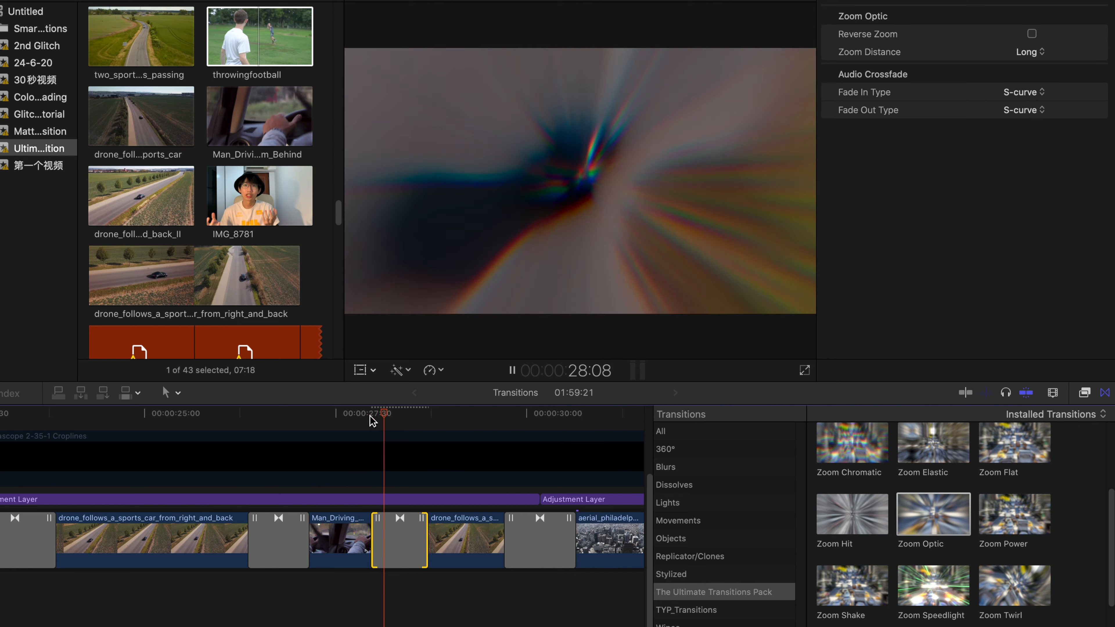
pyautogui.press('space')
pyautogui.click(370, 416)
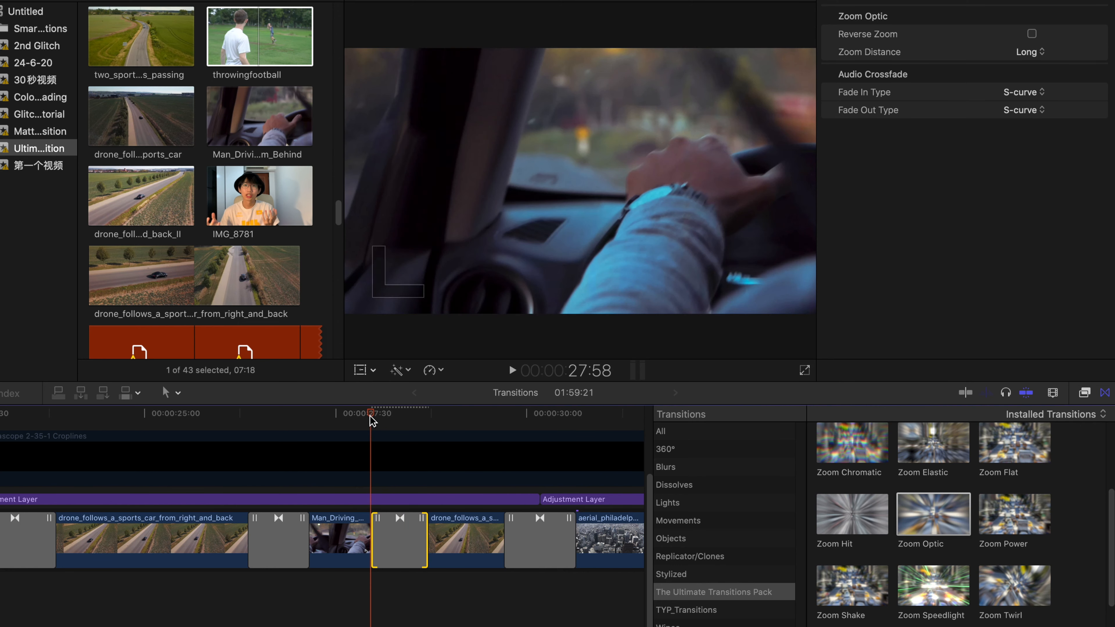
# Step: Set Zoom Optic's Zoom Distance to Short and place its centre on the driver's wristwatch
pyautogui.click(1029, 53)
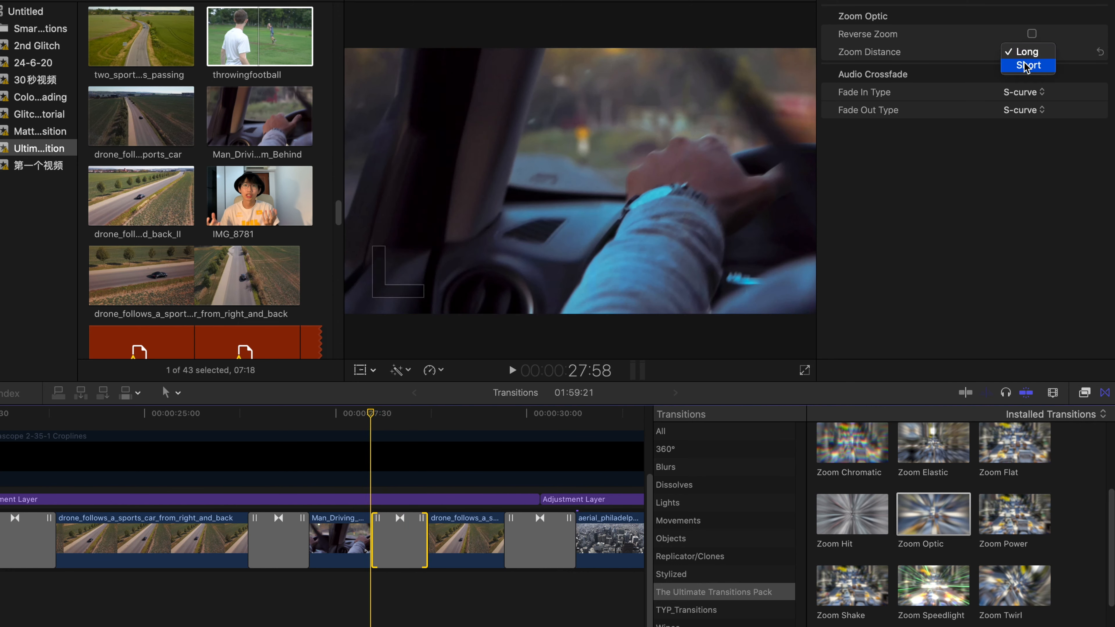
pyautogui.click(1025, 64)
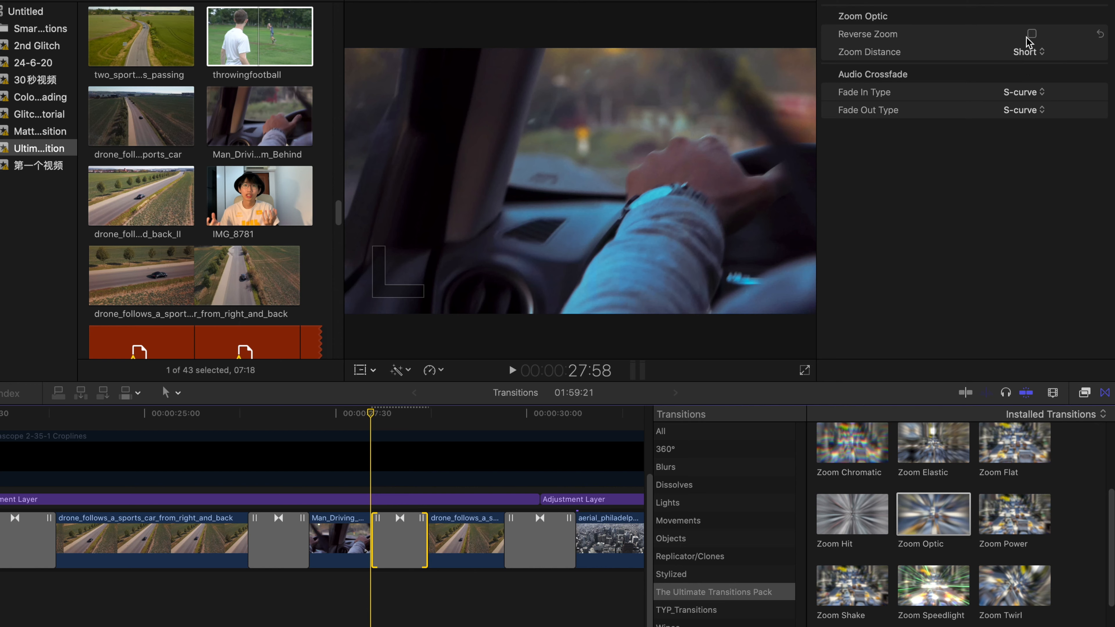
pyautogui.click(381, 536)
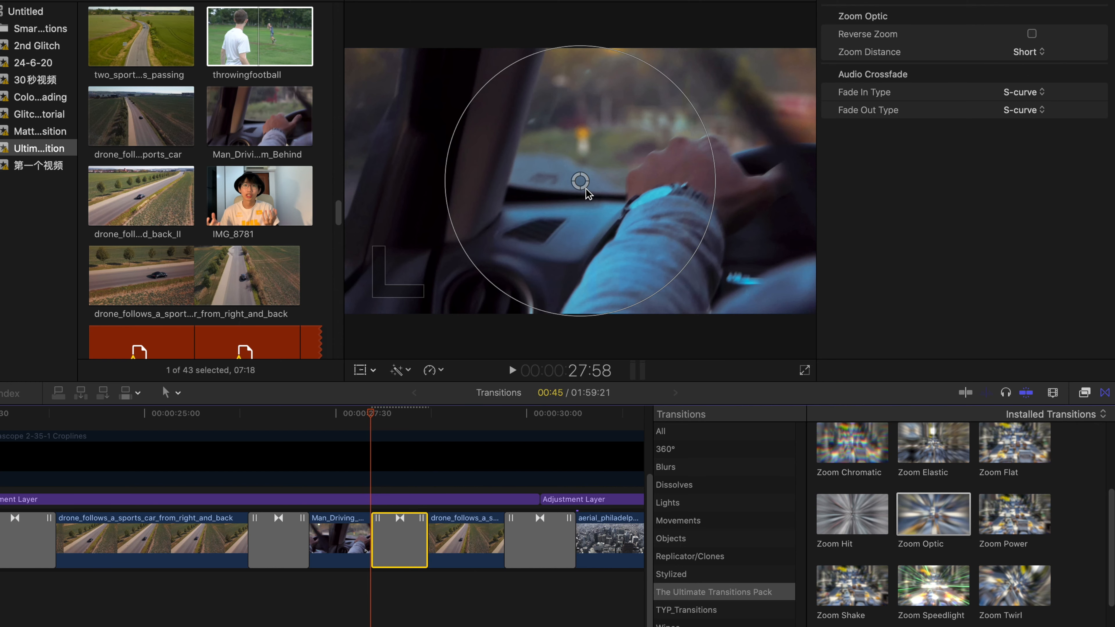
pyautogui.moveTo(584, 188); pyautogui.dragTo(644, 200)
# Step: Advance frame by frame to 28:17 and place the Zoom Optic centre on the black car in the drone shot
pyautogui.press('Right')
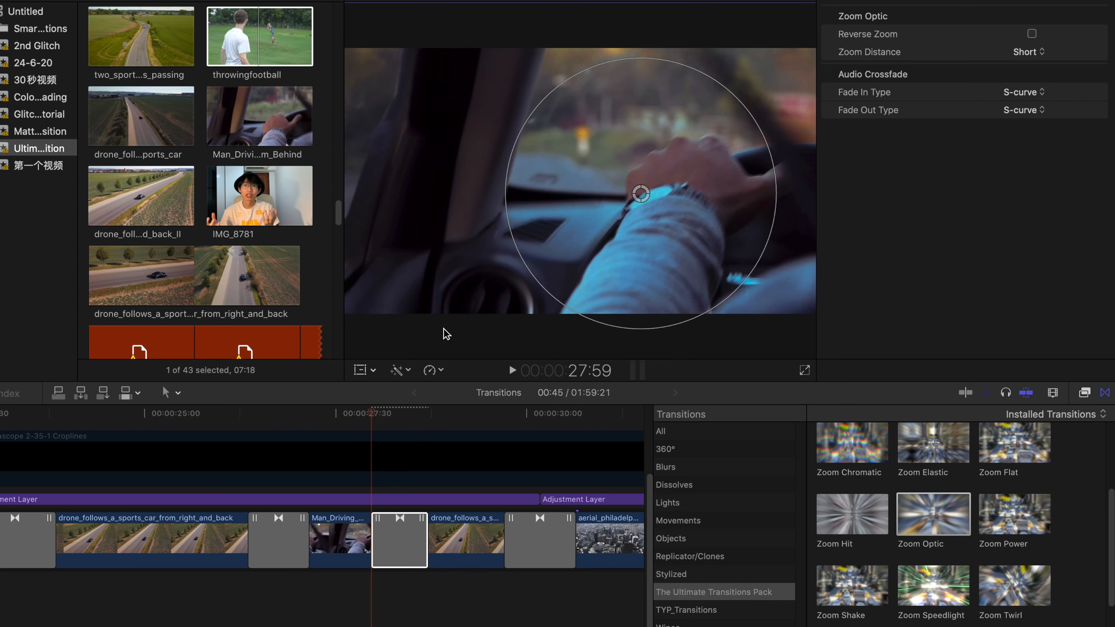
pyautogui.press('Right')
pyautogui.press('Right')
pyautogui.press('Right')
pyautogui.press('Right')
pyautogui.press('Right')
pyautogui.press('Right')
pyautogui.press('Right')
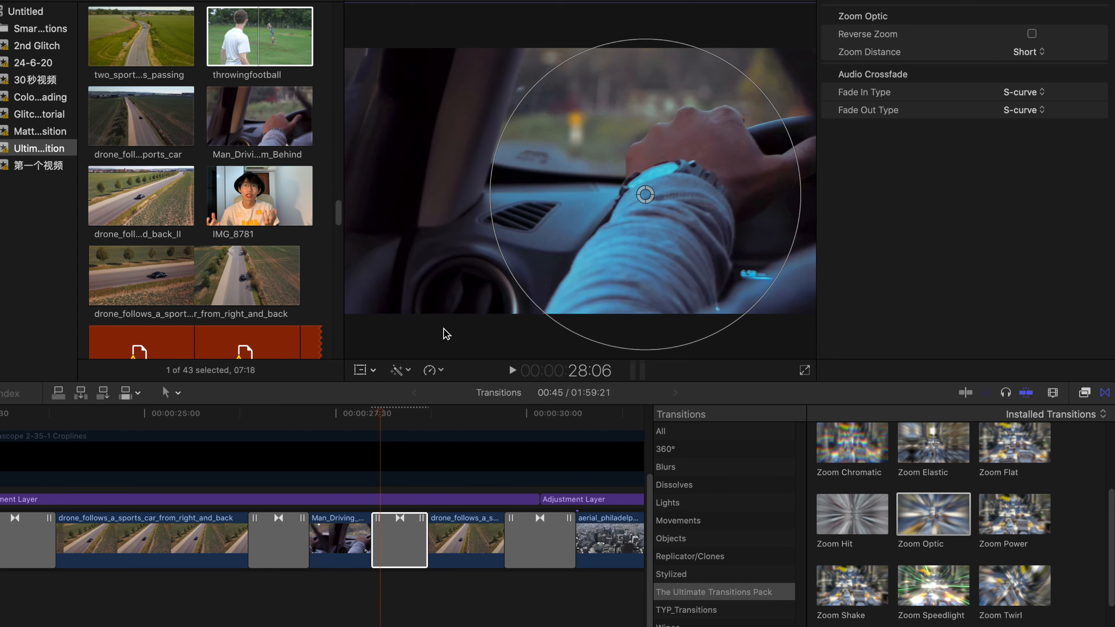
pyautogui.press('Right')
pyautogui.press('Right')
pyautogui.press('Right')
pyautogui.press('Right')
pyautogui.press('Right')
pyautogui.press('Right')
pyautogui.press('Right')
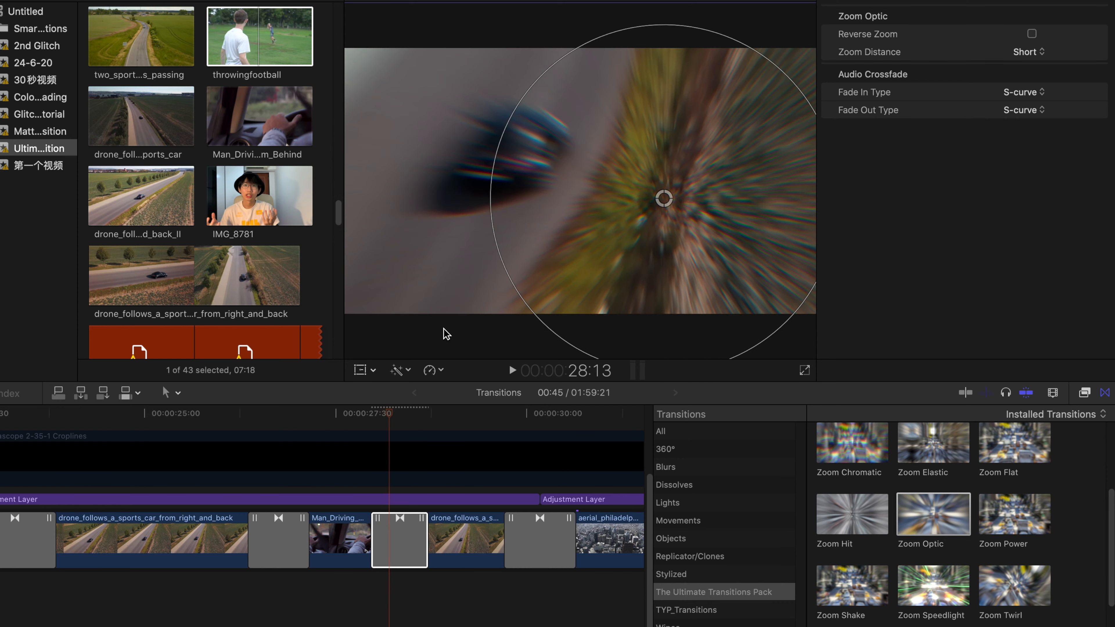
pyautogui.press('Right')
pyautogui.press('Right')
pyautogui.press('Right')
pyautogui.press('Right')
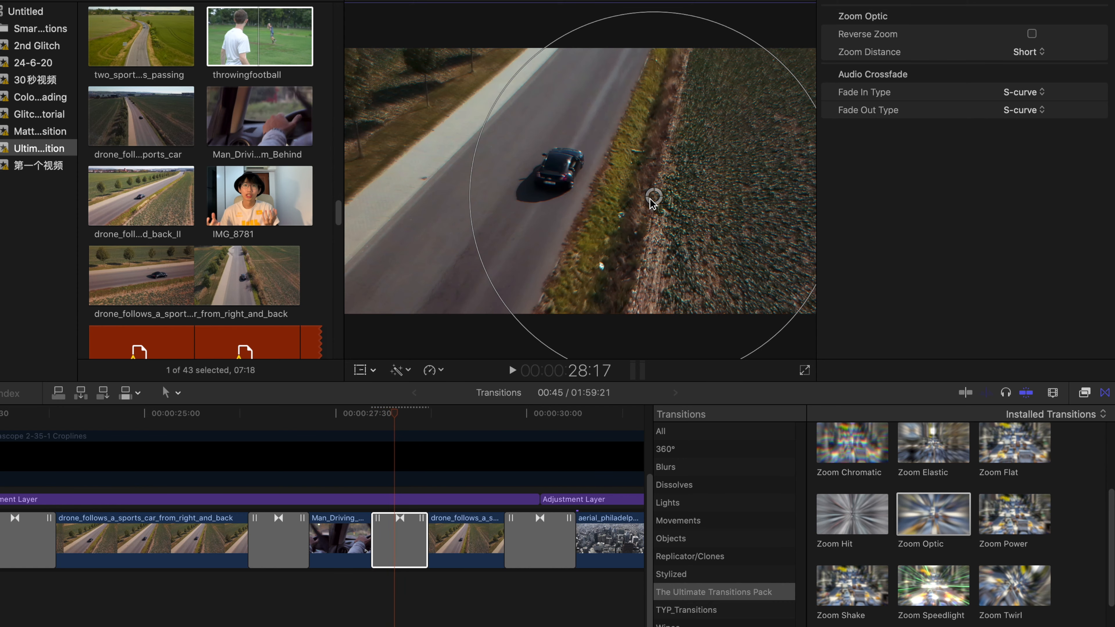
pyautogui.moveTo(652, 200); pyautogui.dragTo(568, 179)
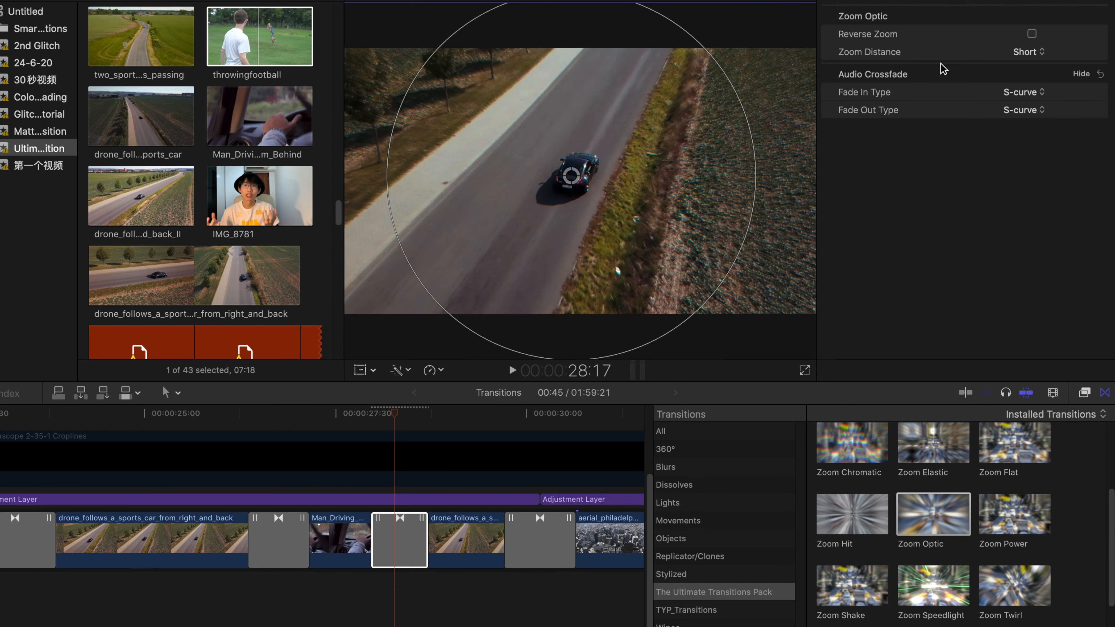
# Step: Enable Reverse Zoom for the Zoom Optic transition and play it back from 27:47
pyautogui.click(1031, 33)
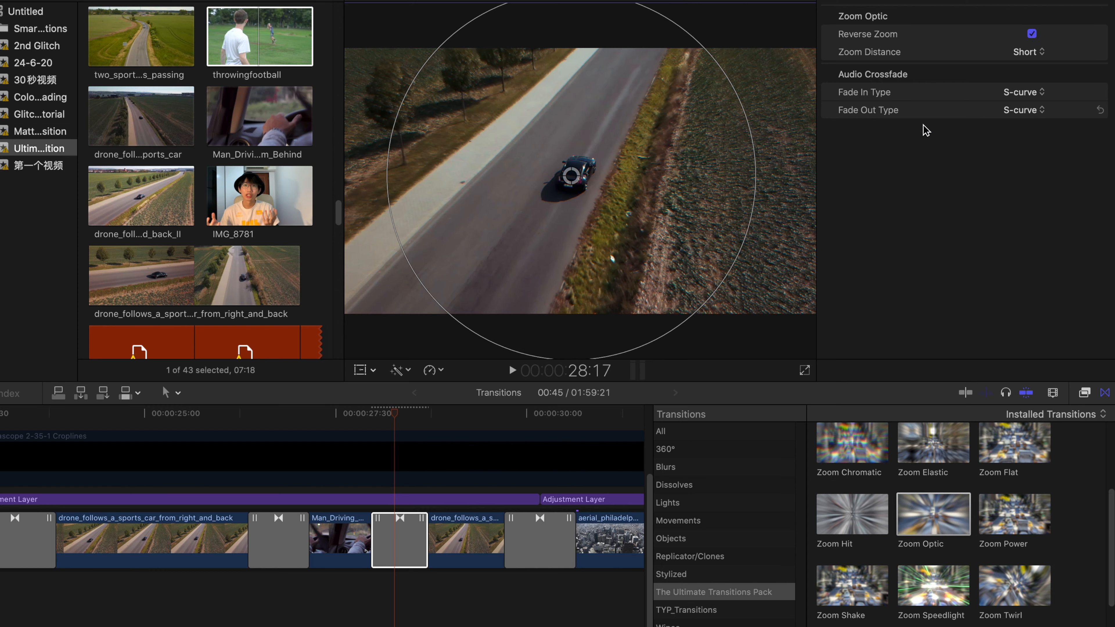
pyautogui.click(357, 416)
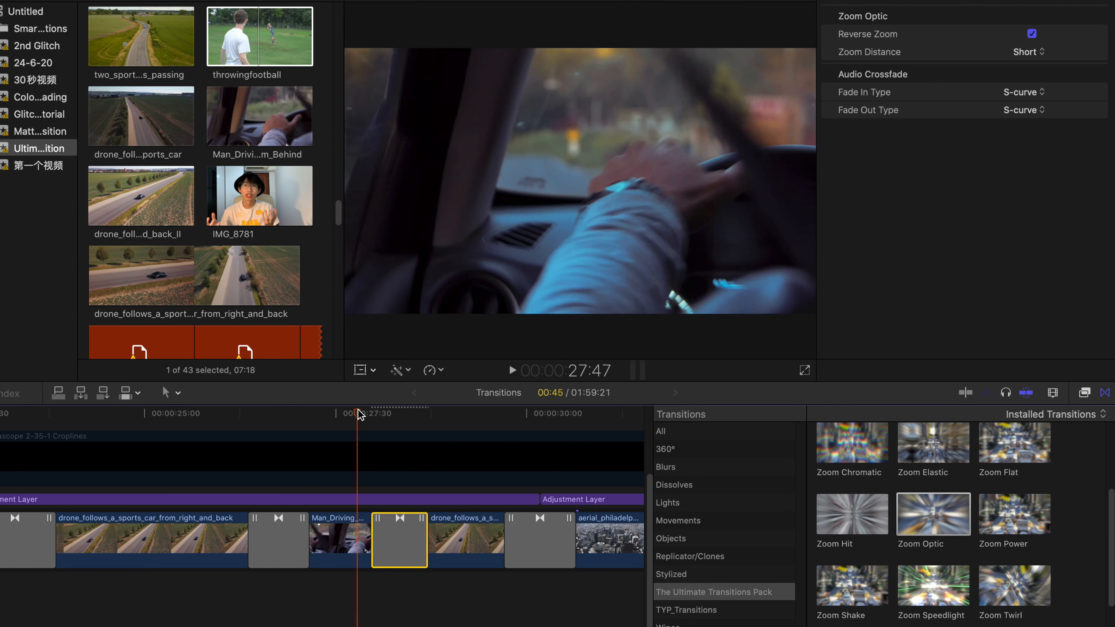
pyautogui.press('space')
pyautogui.click(357, 412)
pyautogui.press('space')
pyautogui.click(359, 415)
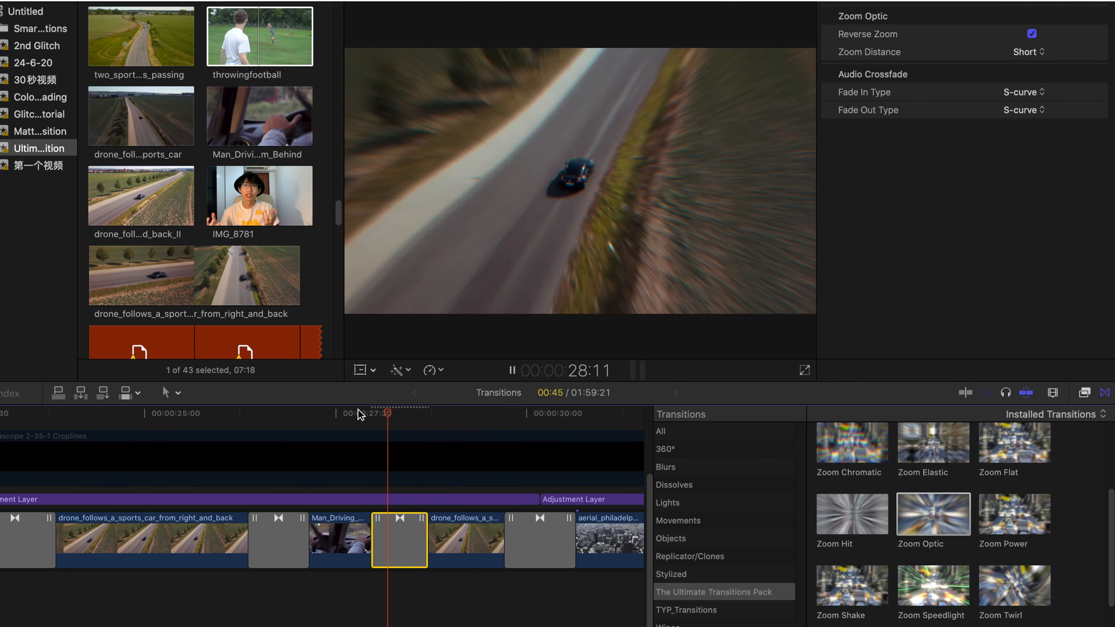
pyautogui.press('space')
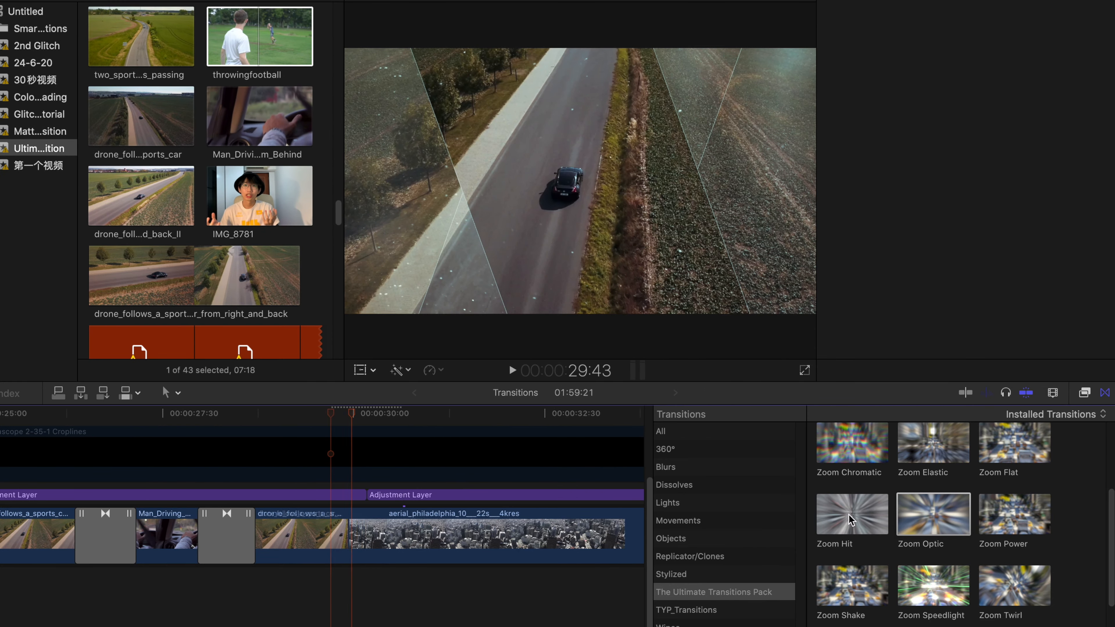
# Step: Replace the transition leading into the aerial_philadelphia clip with Parallax 09 and shorten it to a duration of 01:00
pyautogui.press('Delete')
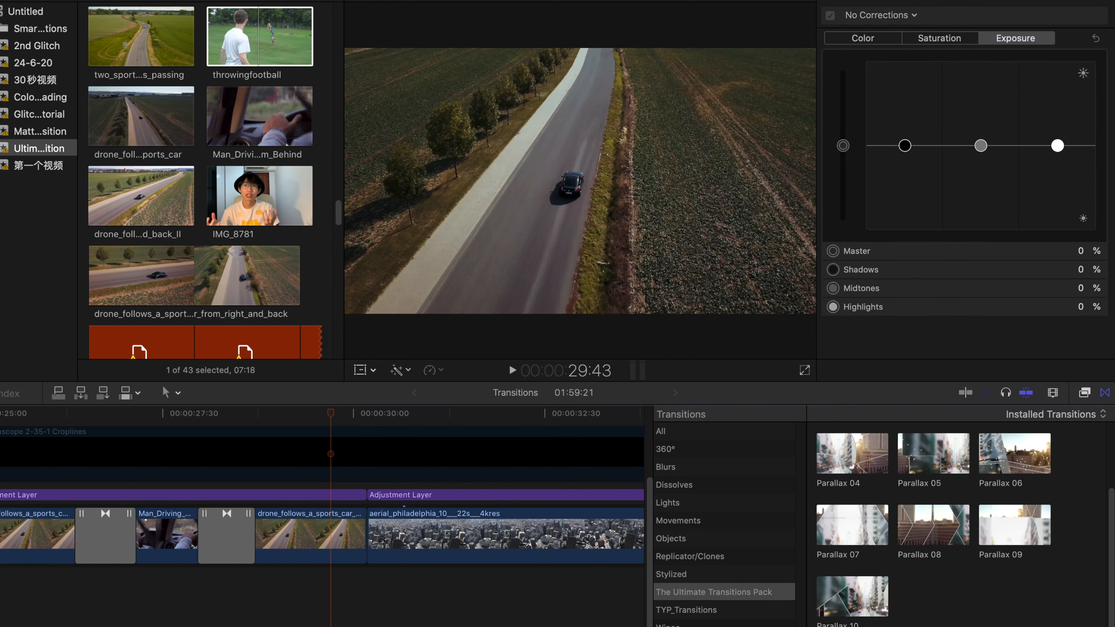
pyautogui.moveTo(1033, 512); pyautogui.dragTo(366, 533)
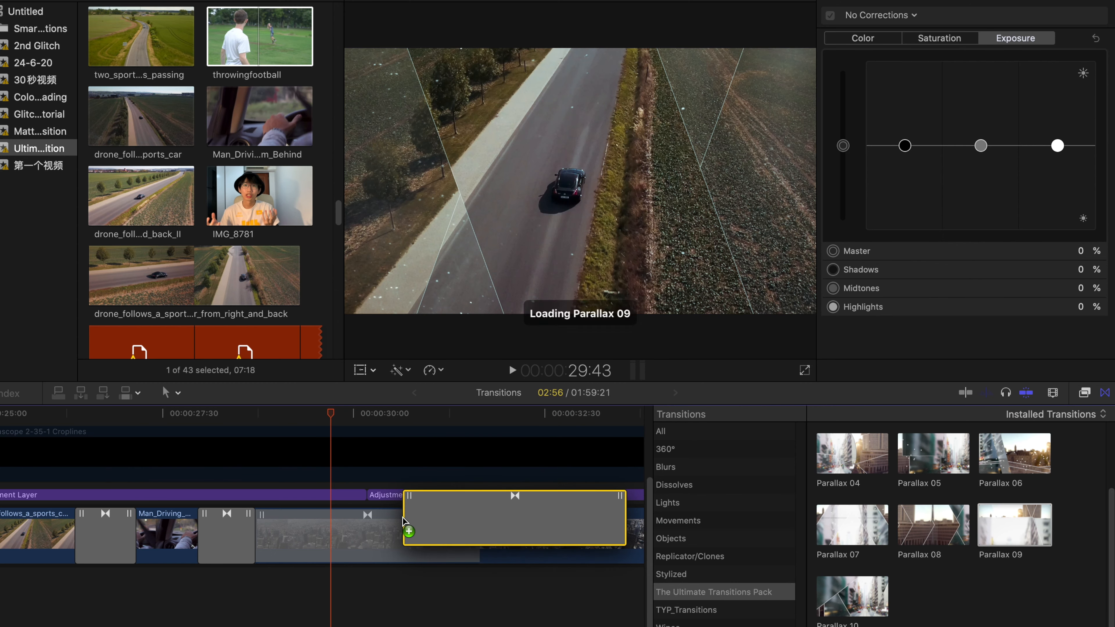
pyautogui.moveTo(261, 539); pyautogui.dragTo(334, 528)
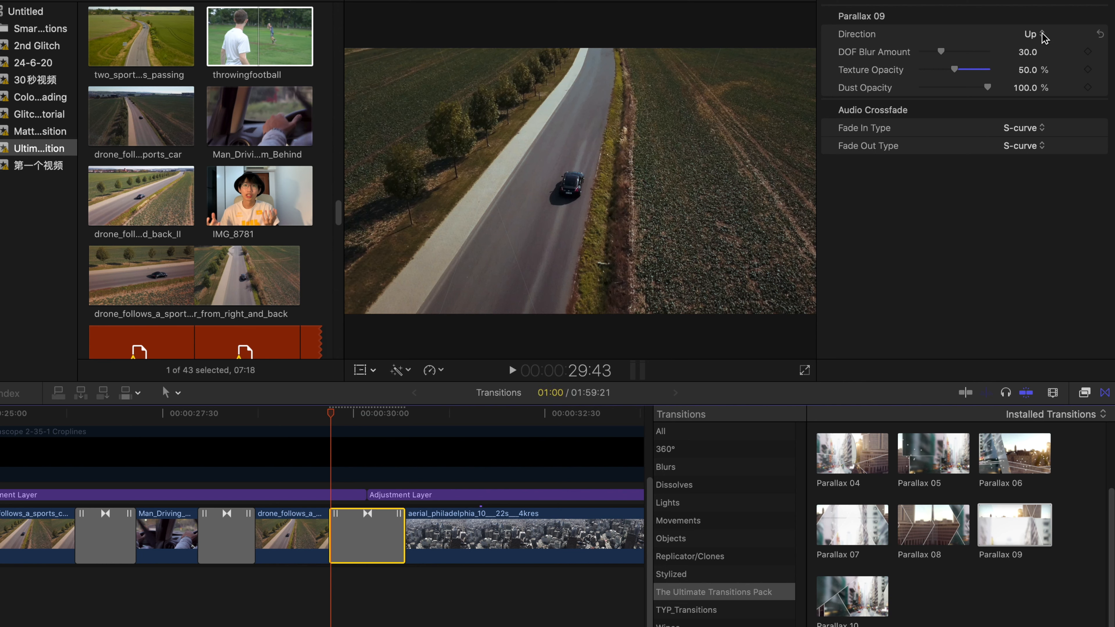
# Step: Try the Down direction for Parallax 09, return it to Up, and play the transition through
pyautogui.click(1043, 35)
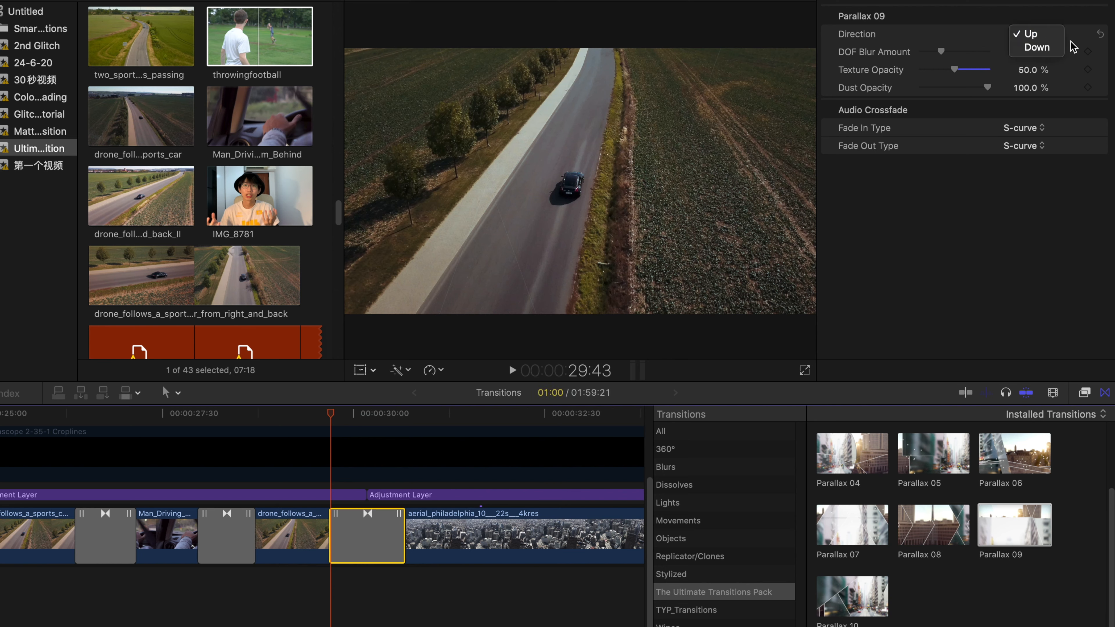
pyautogui.click(1051, 47)
pyautogui.click(1020, 34)
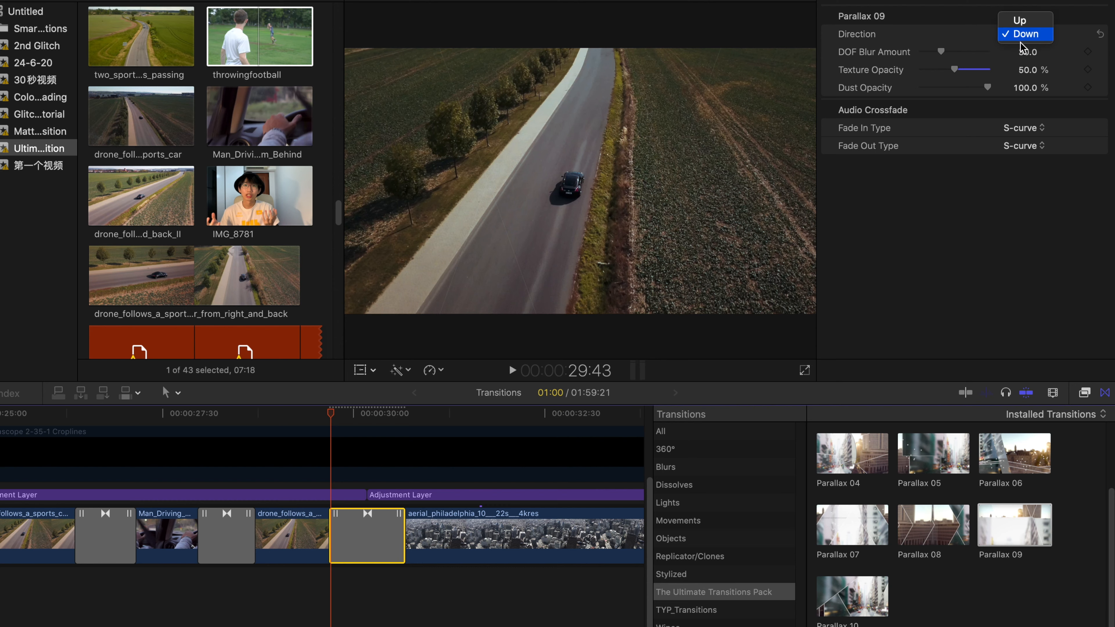
pyautogui.click(1020, 21)
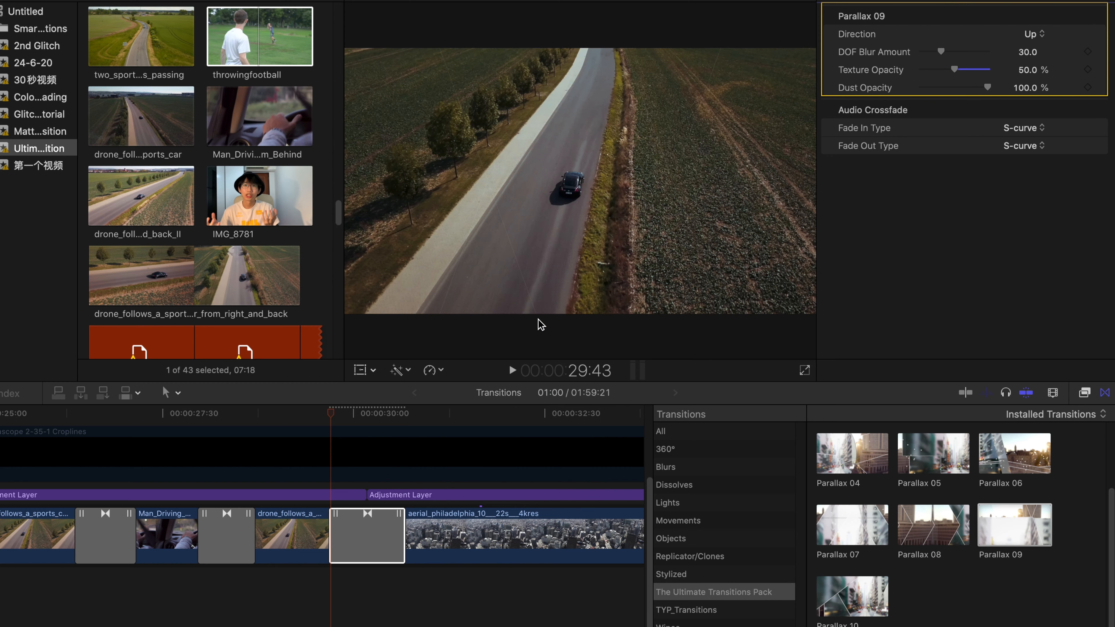
pyautogui.click(335, 420)
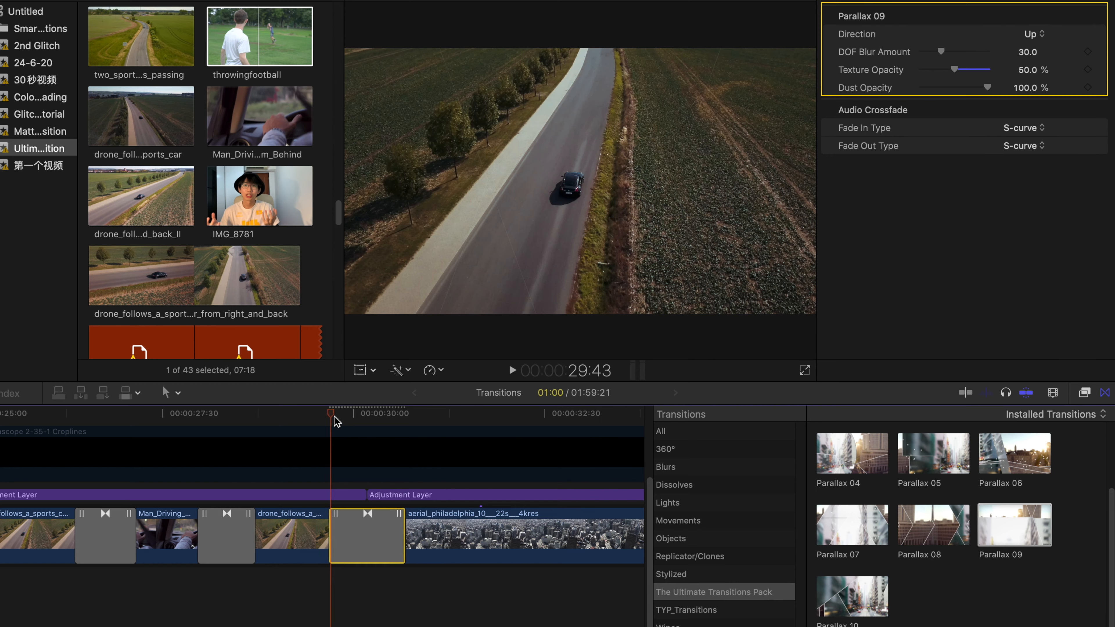
pyautogui.press('/')
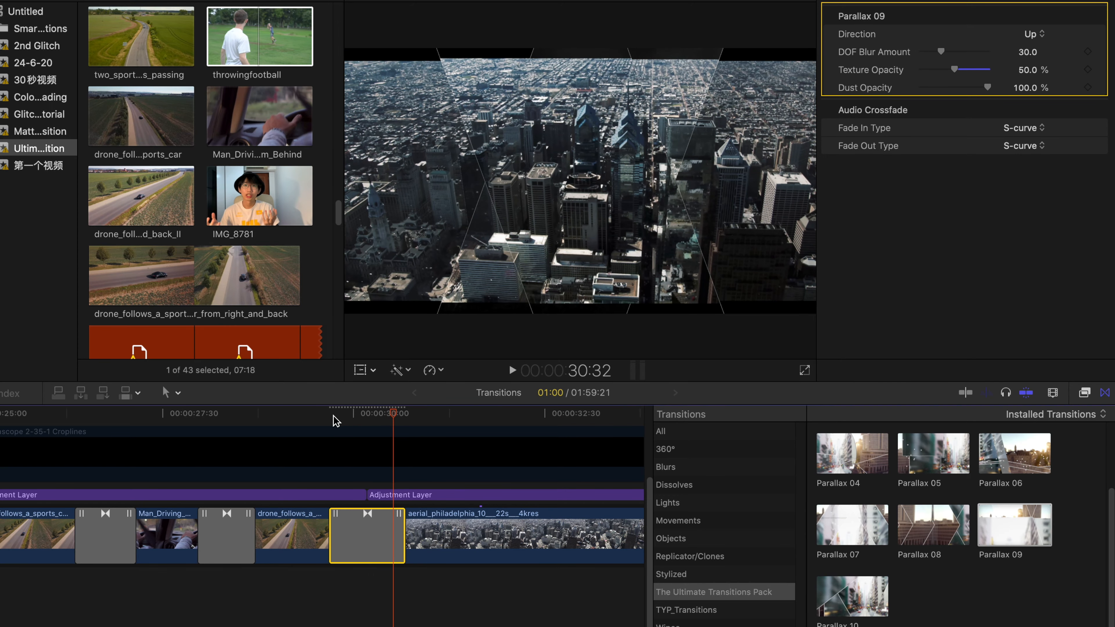
# Step: Preview Parallax 09 with its direction set to Down, and restore the Up direction
pyautogui.click(1038, 35)
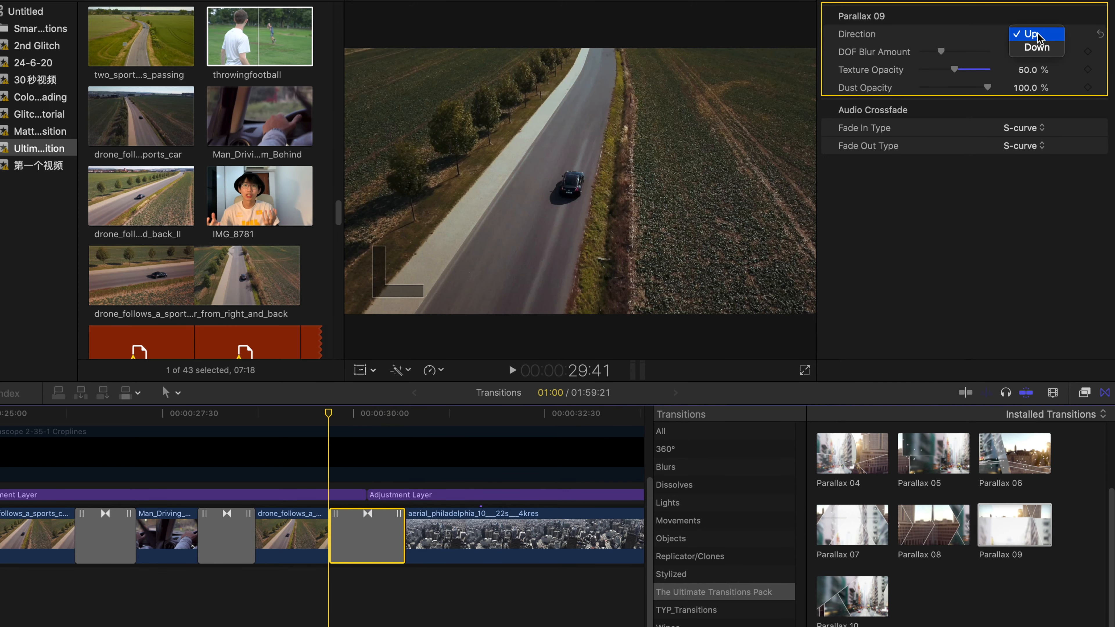
pyautogui.click(1042, 49)
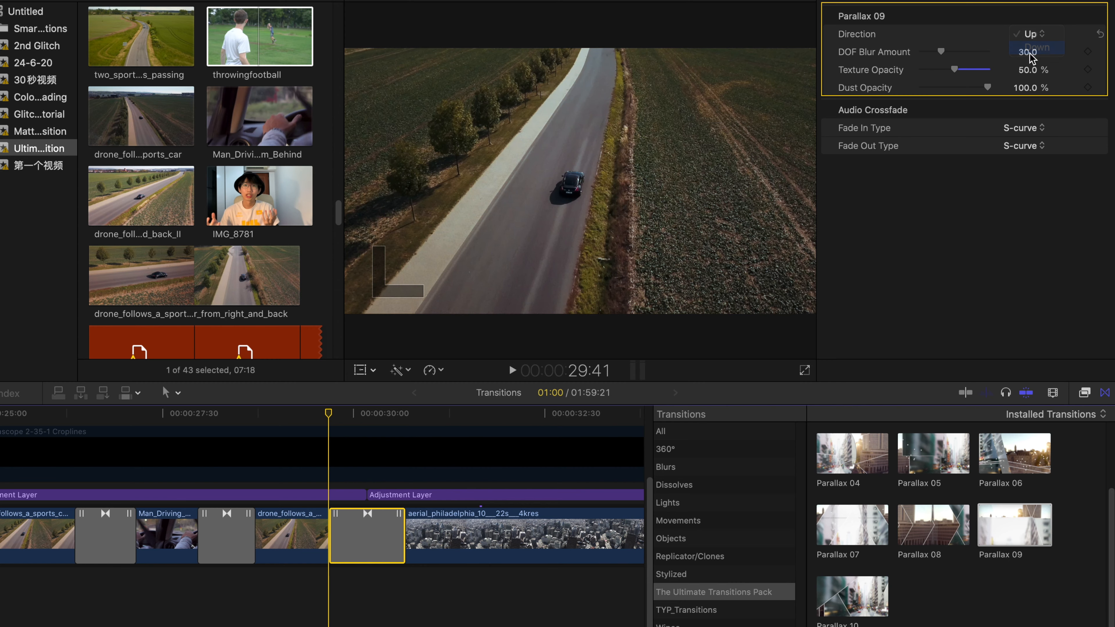
pyautogui.press('/')
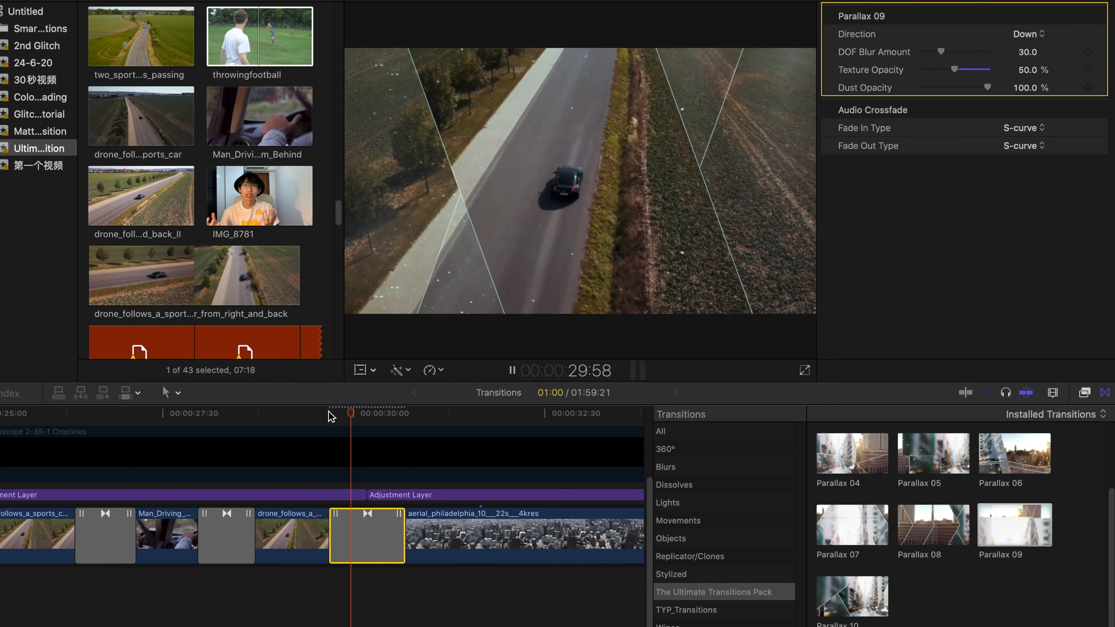
pyautogui.press('/')
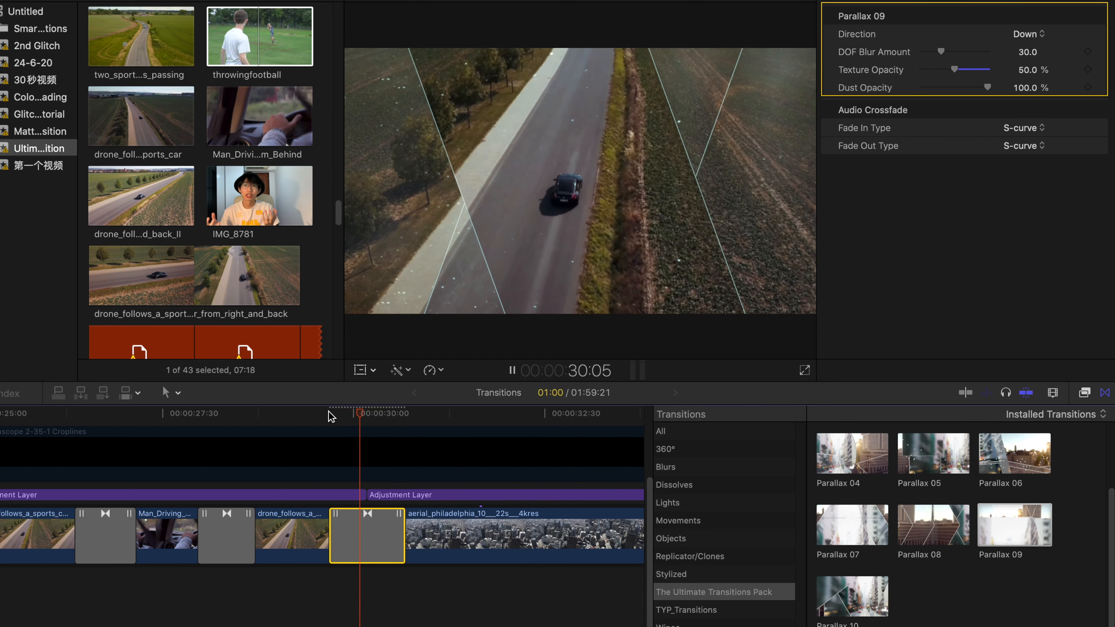
pyautogui.click(1026, 34)
pyautogui.click(1026, 22)
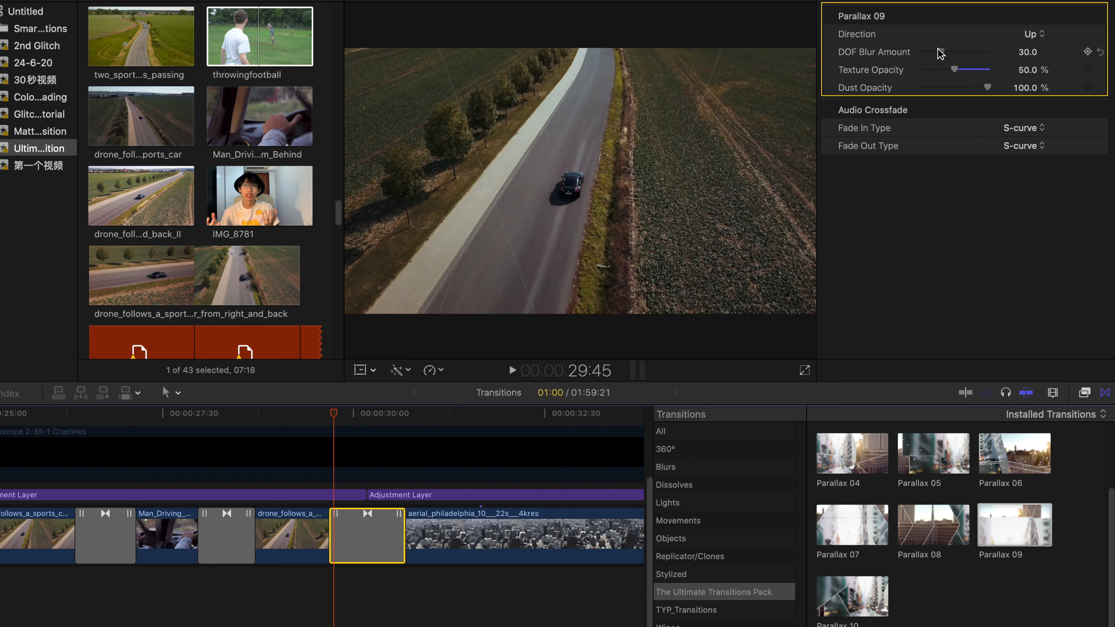
# Step: Try a DOF Blur Amount of 100 for Parallax 09, reset it, and raise Texture Opacity to 100%
pyautogui.moveTo(939, 53); pyautogui.dragTo(997, 58)
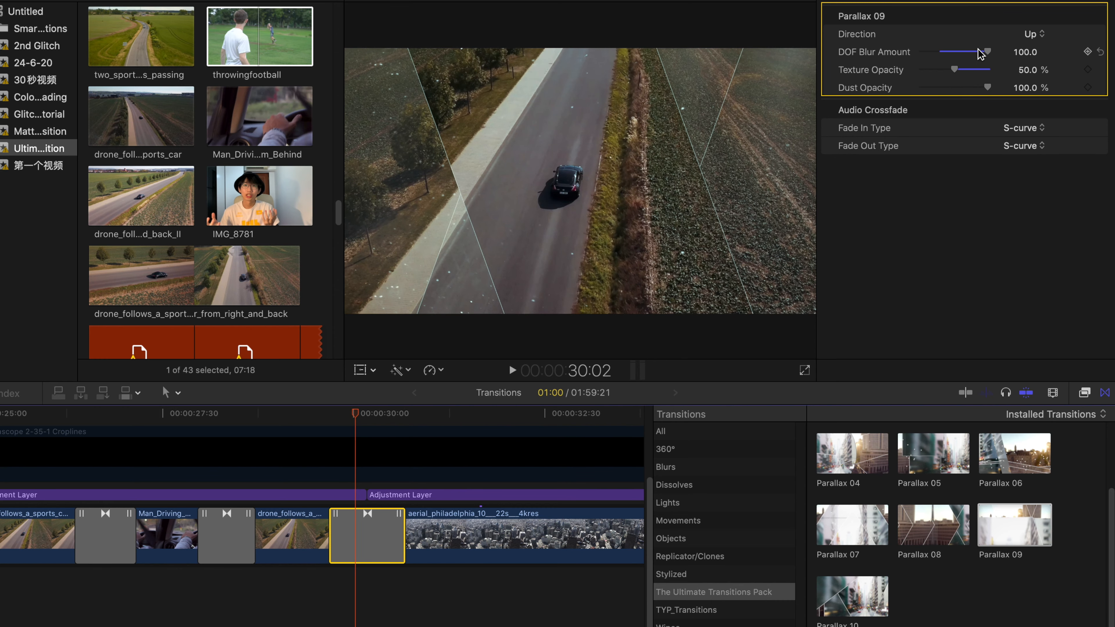
pyautogui.click(1099, 53)
pyautogui.moveTo(956, 71); pyautogui.dragTo(989, 70)
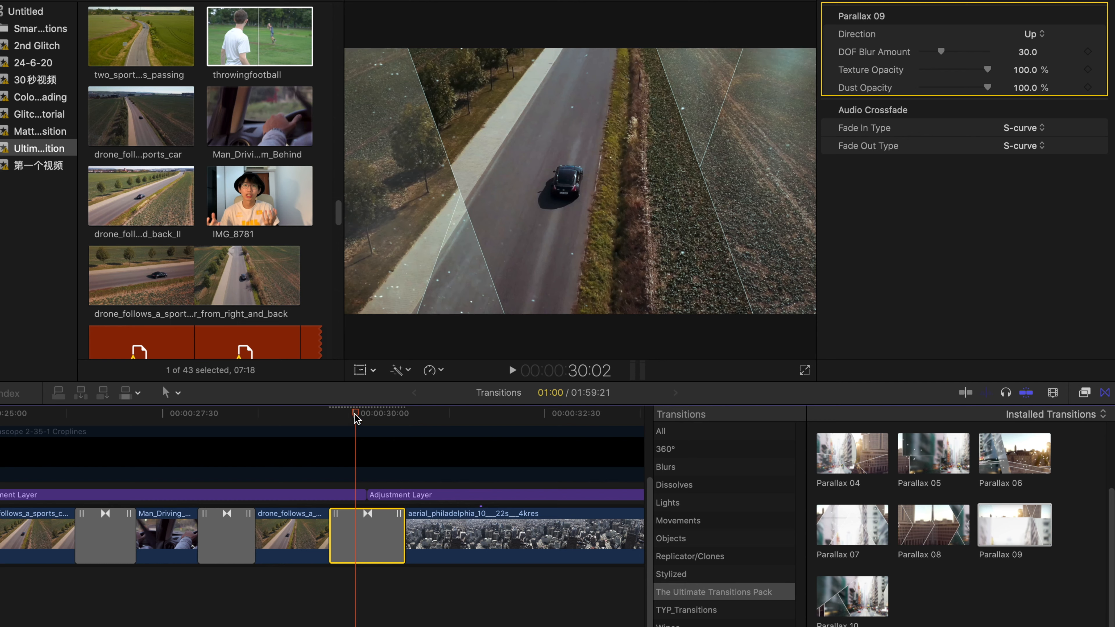
pyautogui.moveTo(354, 414); pyautogui.dragTo(356, 415)
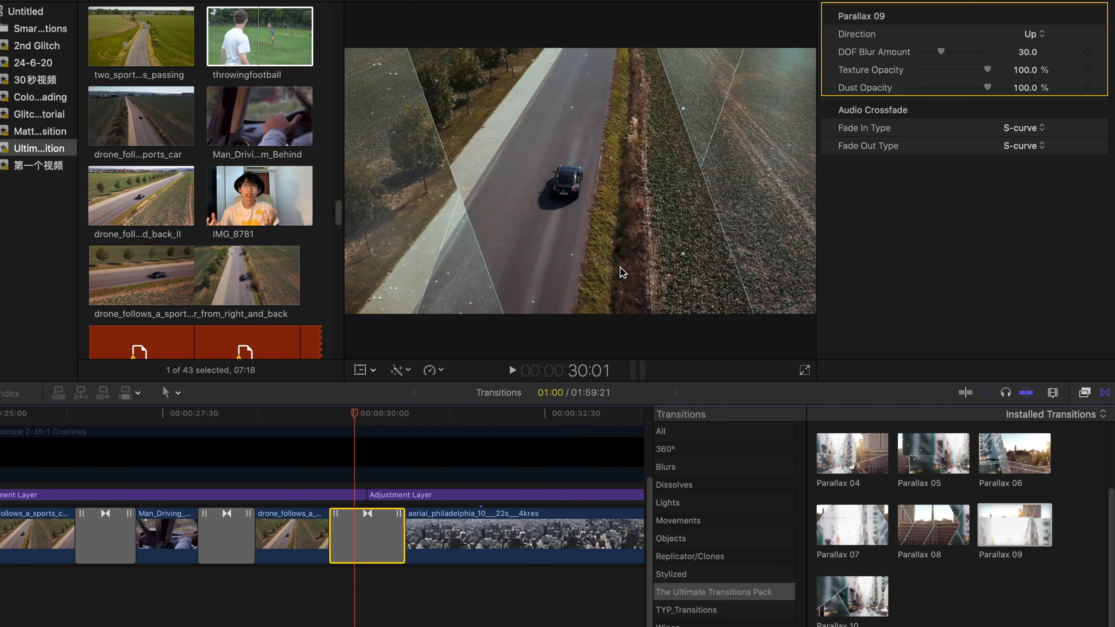
pyautogui.moveTo(988, 87)
pyautogui.mouseDown()
pyautogui.moveTo(905, 88)
pyautogui.moveTo(964, 92)
pyautogui.moveTo(995, 88)
pyautogui.moveTo(979, 73)
pyautogui.moveTo(1000, 76)
pyautogui.mouseUp()
# Step: Play the Parallax 09 transition into the aerial_philadelphia clip twice from 29:28
pyautogui.click(313, 416)
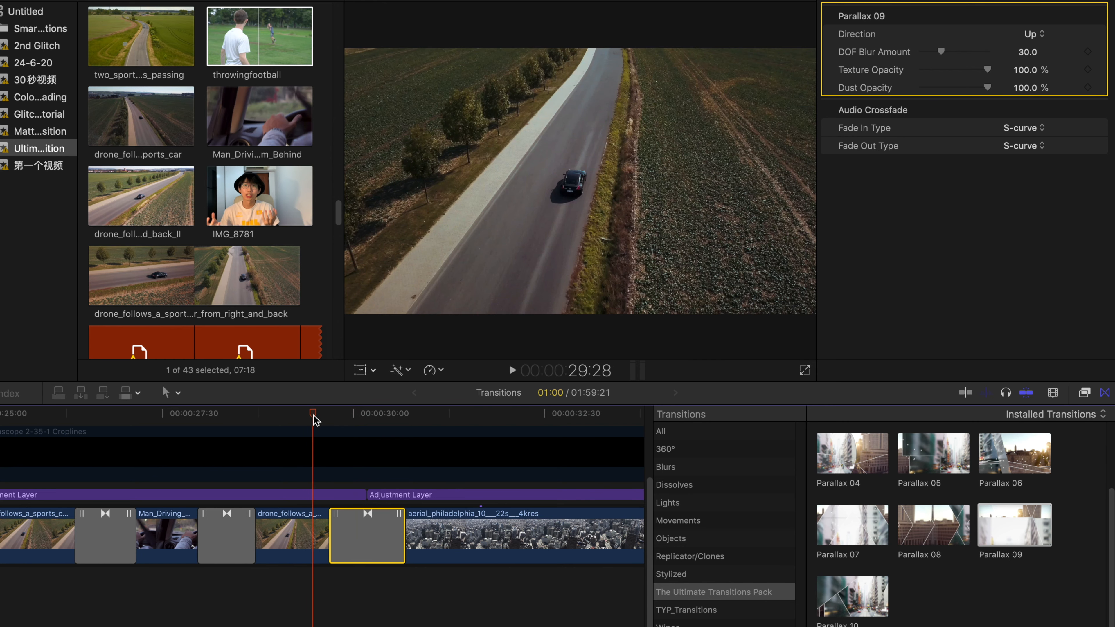
pyautogui.press('space')
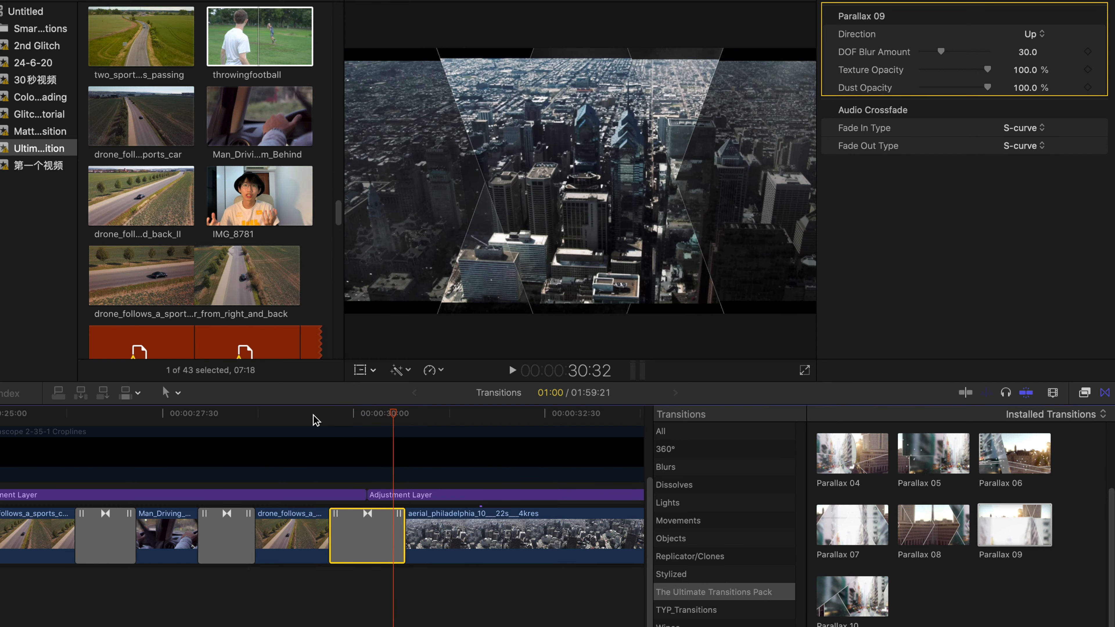
pyautogui.click(313, 417)
pyautogui.press('space')
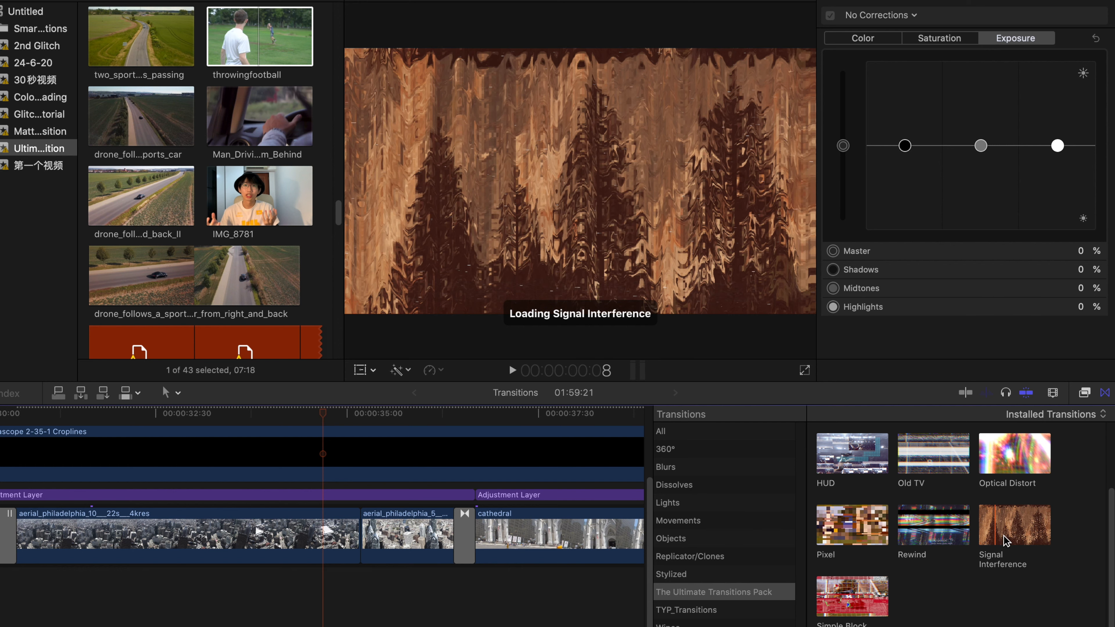
# Step: Apply the Signal Interference transition between the two aerial_philadelphia clips
pyautogui.scroll(3, 1073, 538)
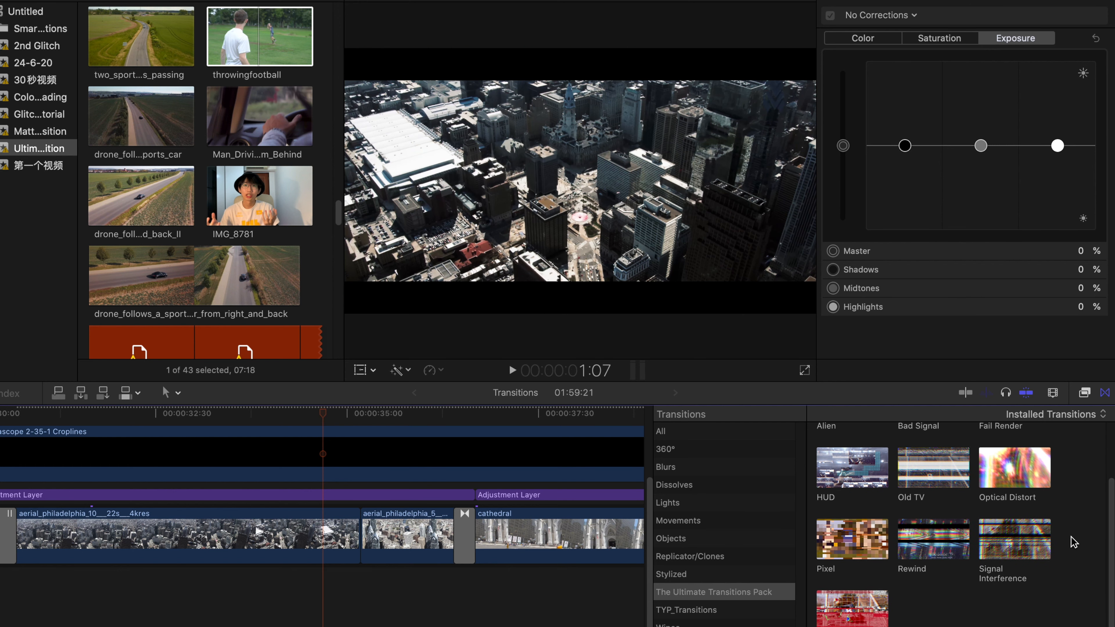
pyautogui.scroll(-3, 1071, 537)
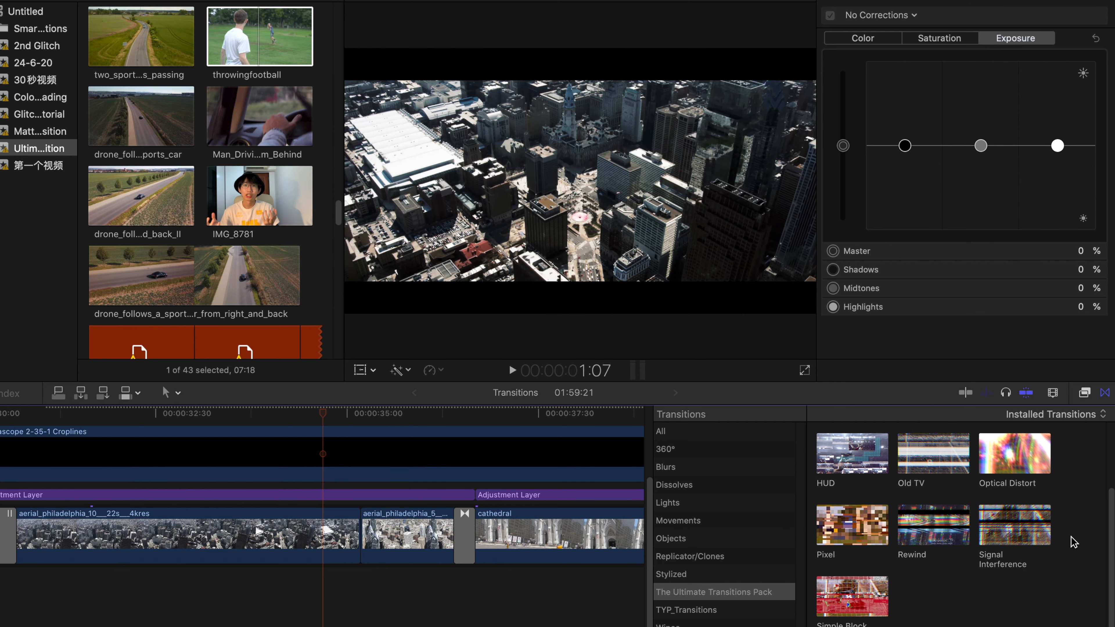
pyautogui.moveTo(883, 519); pyautogui.dragTo(330, 533)
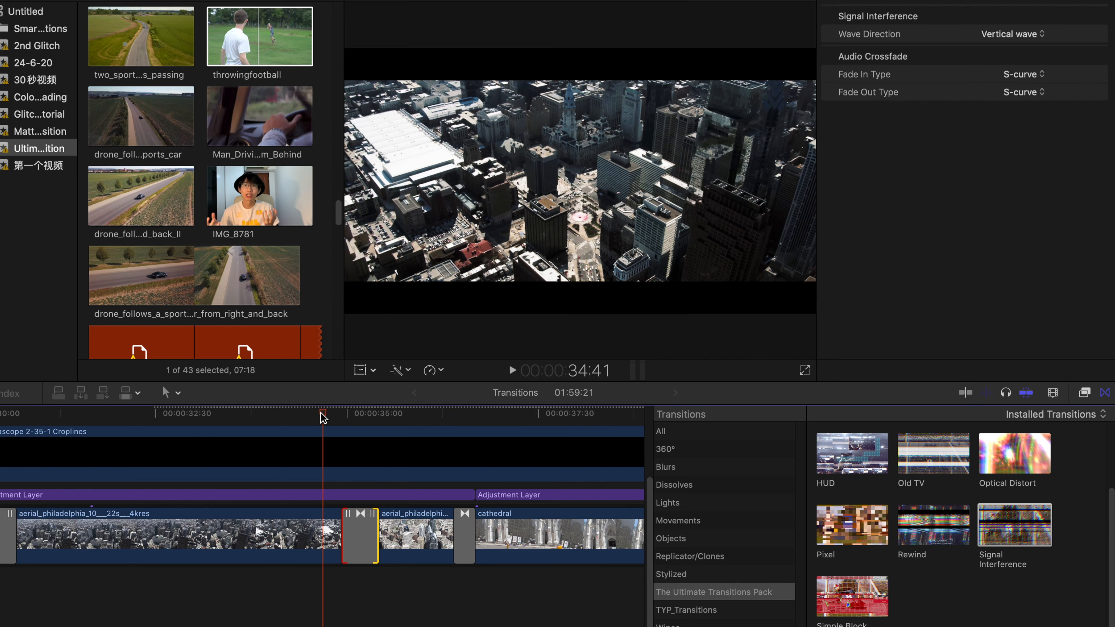
# Step: Select the Signal Interference transition and preview its vertical wave from about 34:40
pyautogui.moveTo(322, 413); pyautogui.dragTo(341, 413)
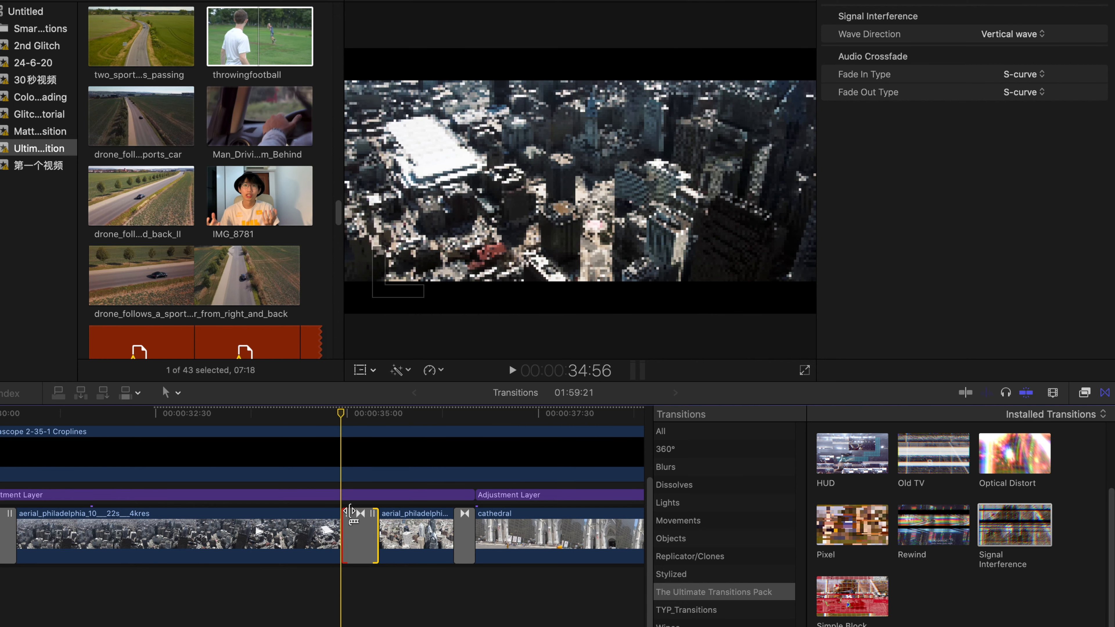
pyautogui.click(357, 536)
pyautogui.click(324, 413)
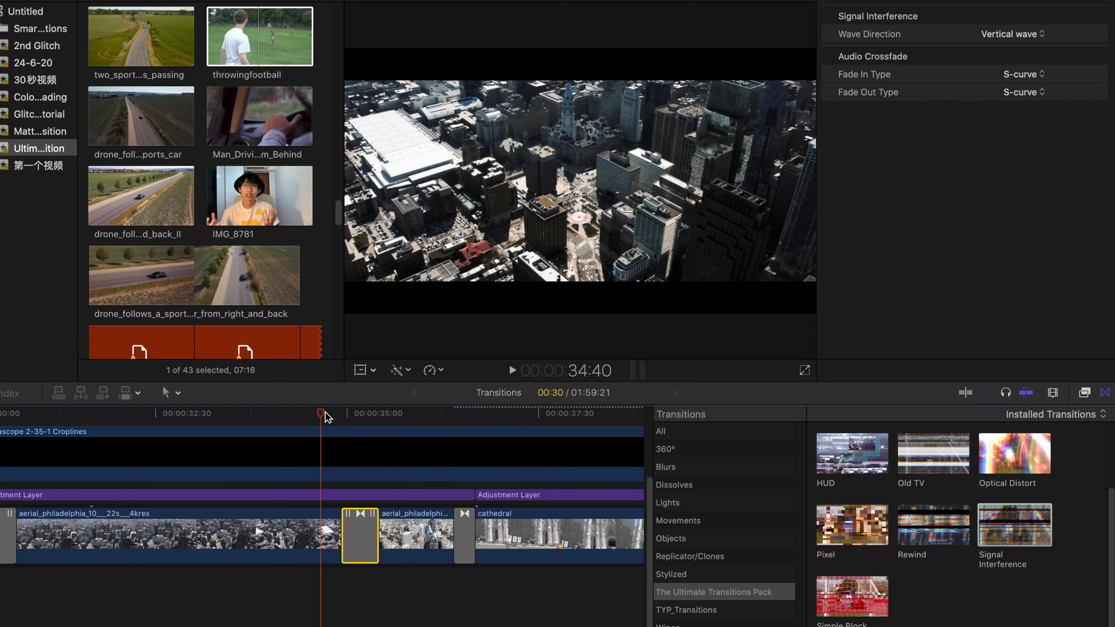
pyautogui.press('space')
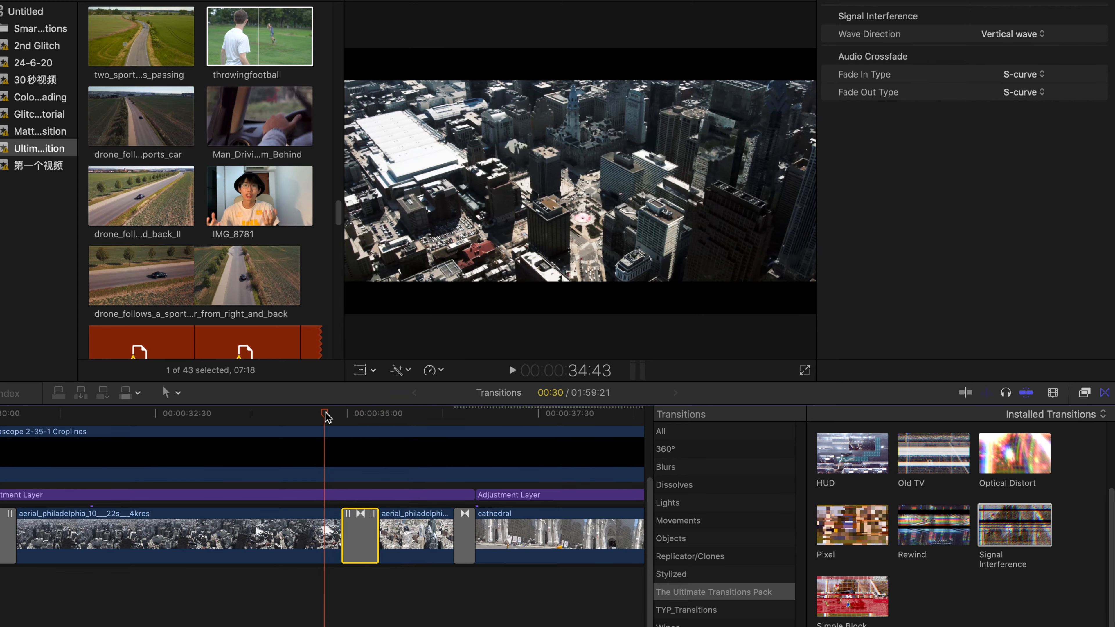
pyautogui.click(324, 413)
# Step: Set Signal Interference's Wave Direction to Horizontal wave, play the transition, and park the playhead at 35:00 inside it
pyautogui.click(1001, 33)
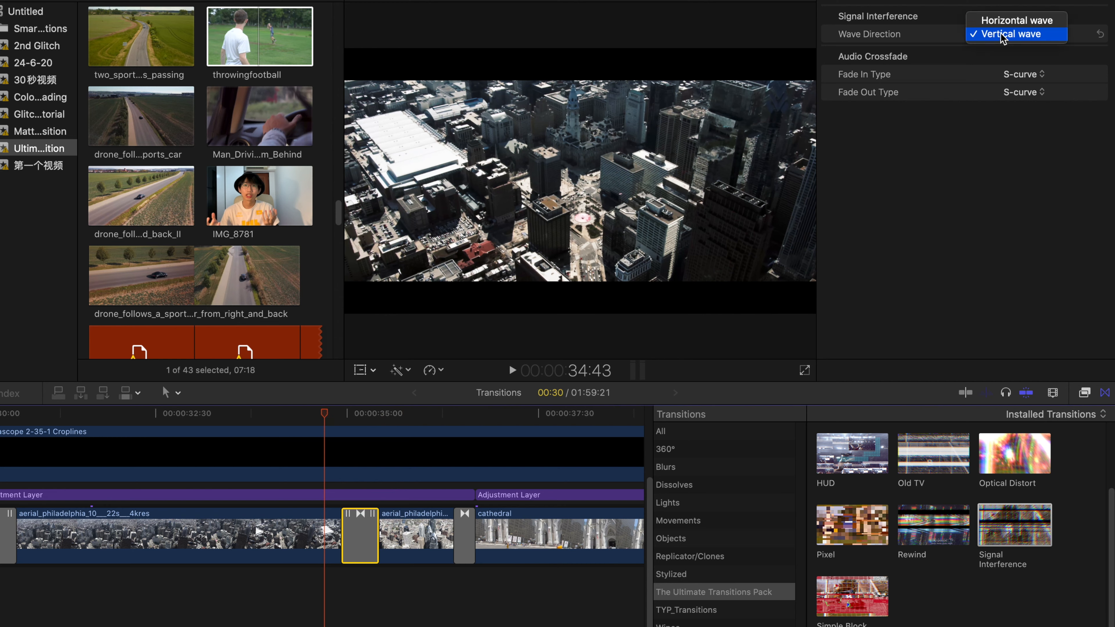
pyautogui.click(999, 26)
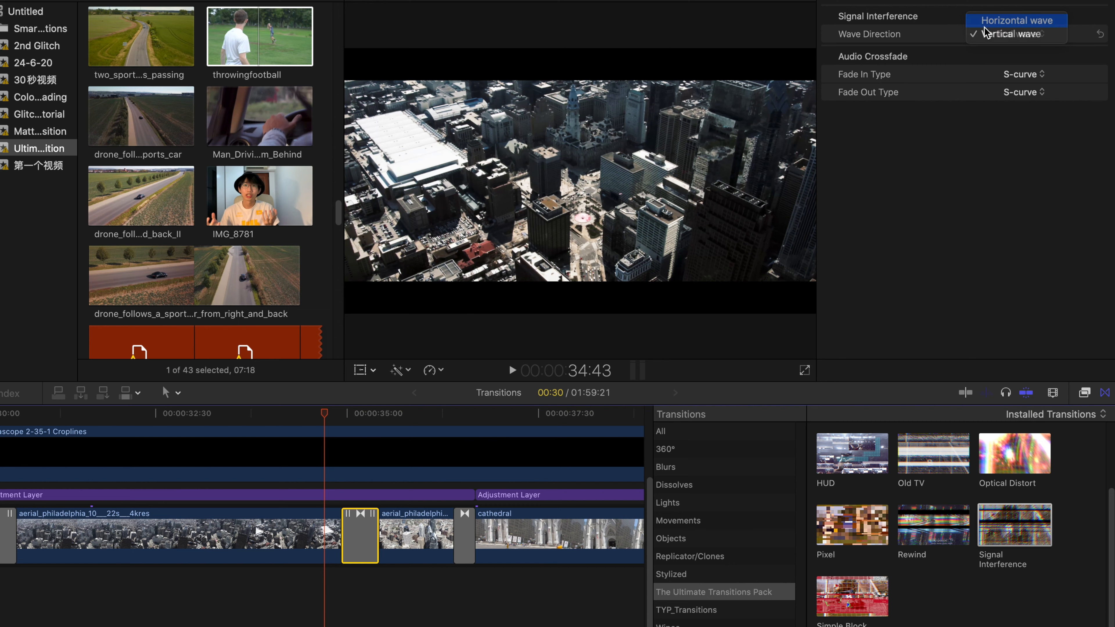
pyautogui.press('space')
pyautogui.click(327, 414)
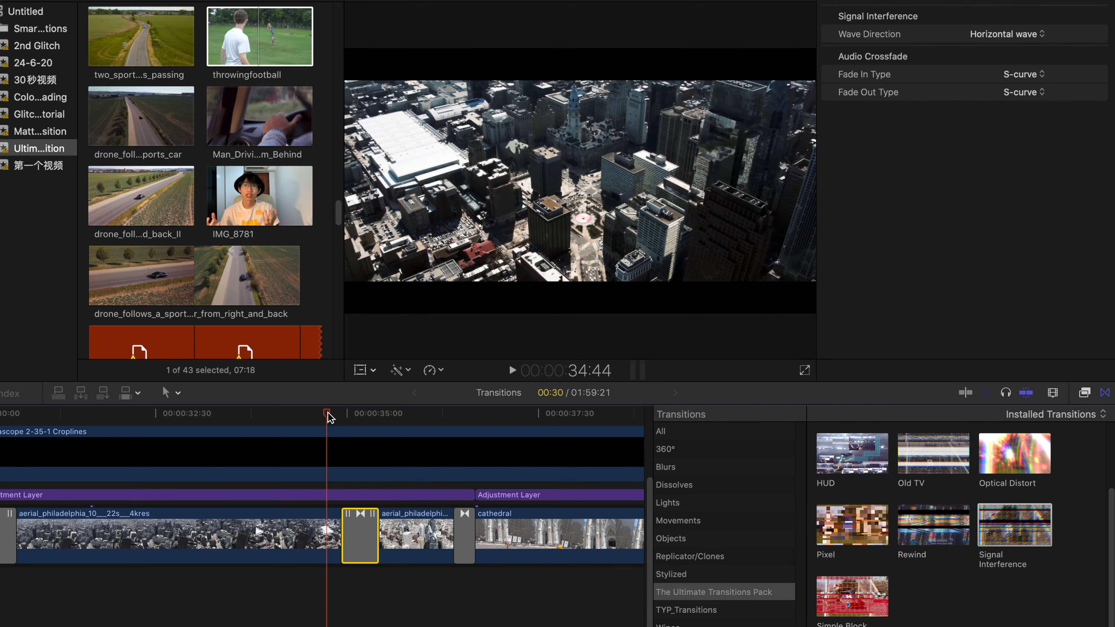
pyautogui.click(326, 415)
pyautogui.press('space')
pyautogui.moveTo(326, 415); pyautogui.dragTo(348, 419)
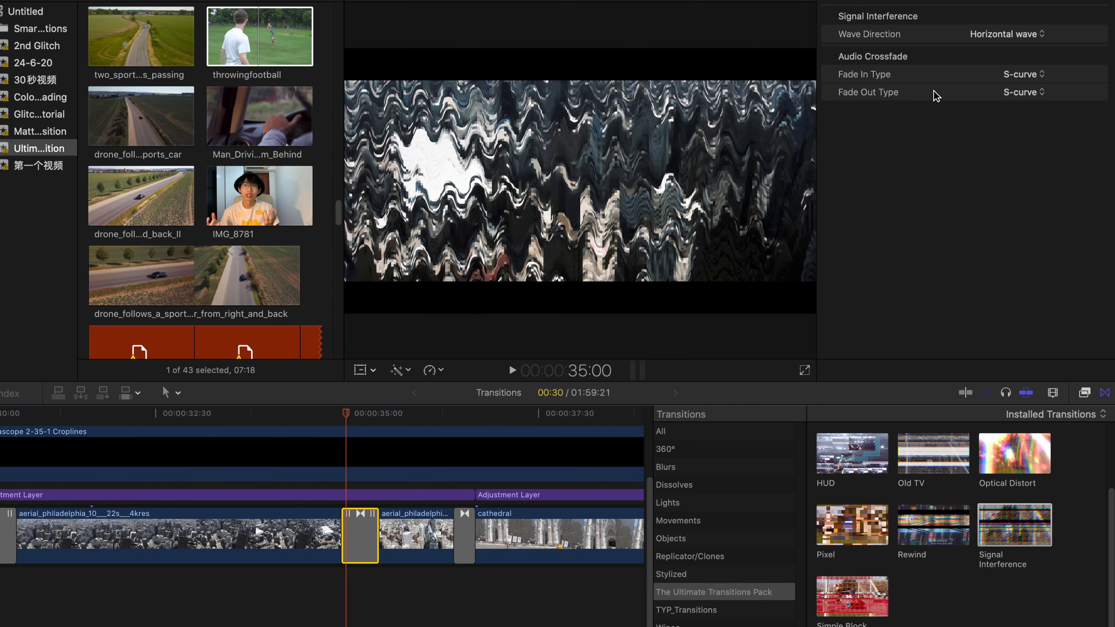
# Step: Compare the Vertical wave and Horizontal wave directions of Signal Interference on the frame at 35:00
pyautogui.click(980, 36)
pyautogui.click(993, 48)
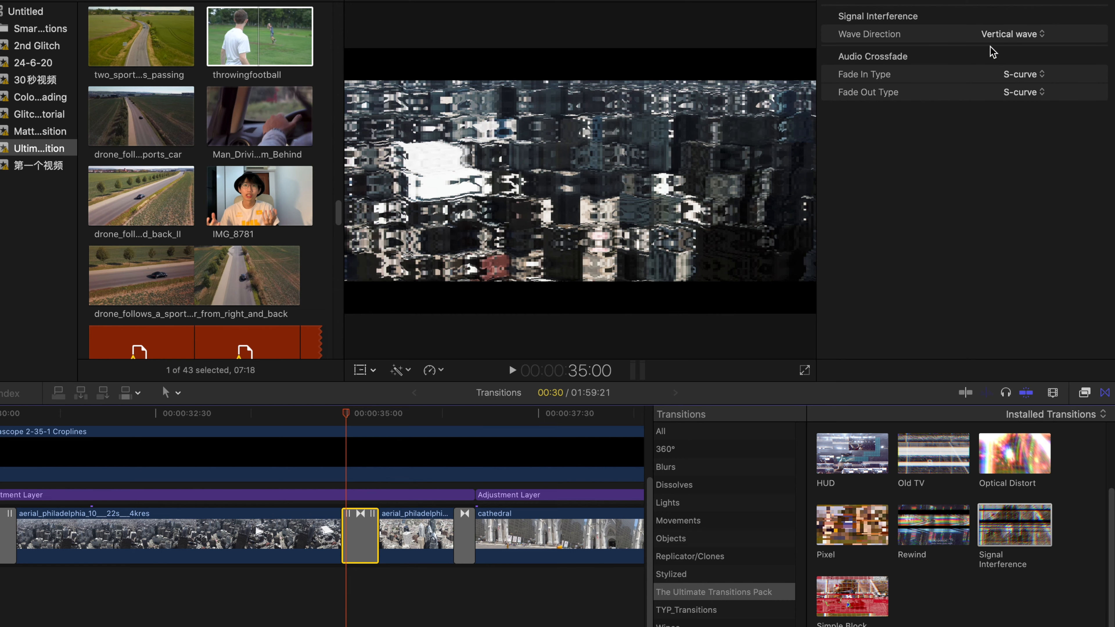
pyautogui.click(995, 36)
pyautogui.click(1004, 20)
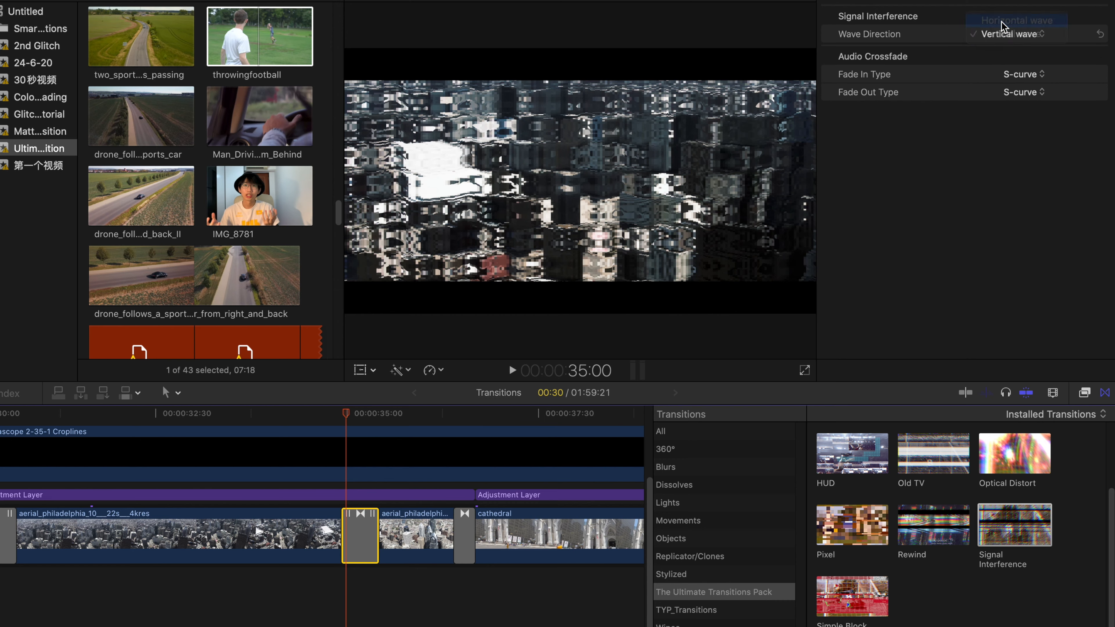
pyautogui.click(1005, 36)
pyautogui.click(1008, 39)
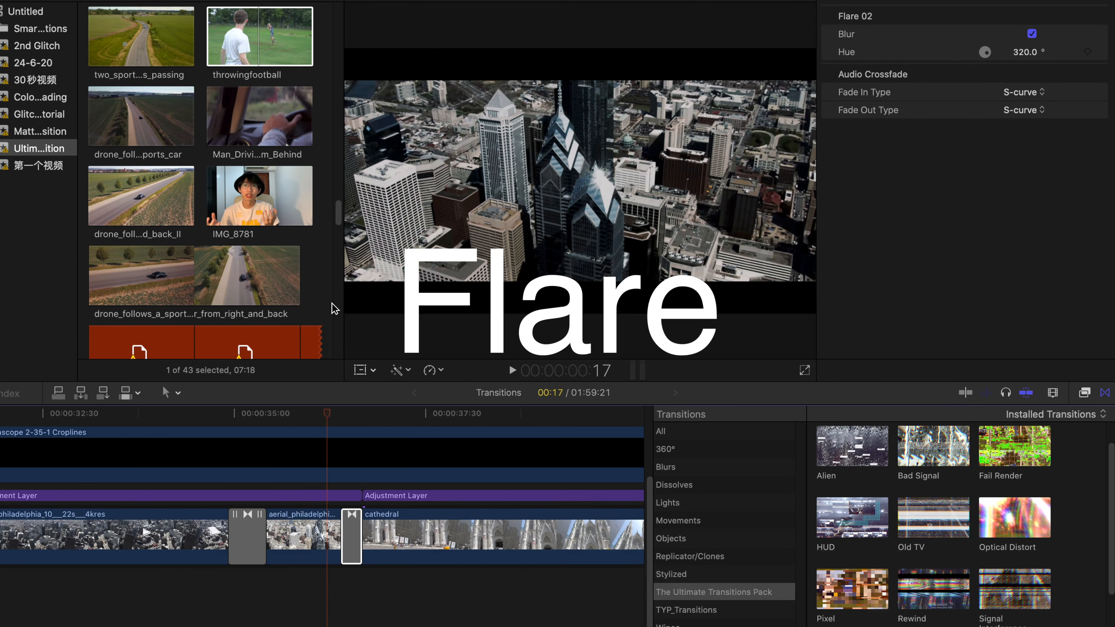
# Step: Delete the transition leading into the cathedral clip, apply Flare 02 at that cut, and play it back
pyautogui.press('Delete')
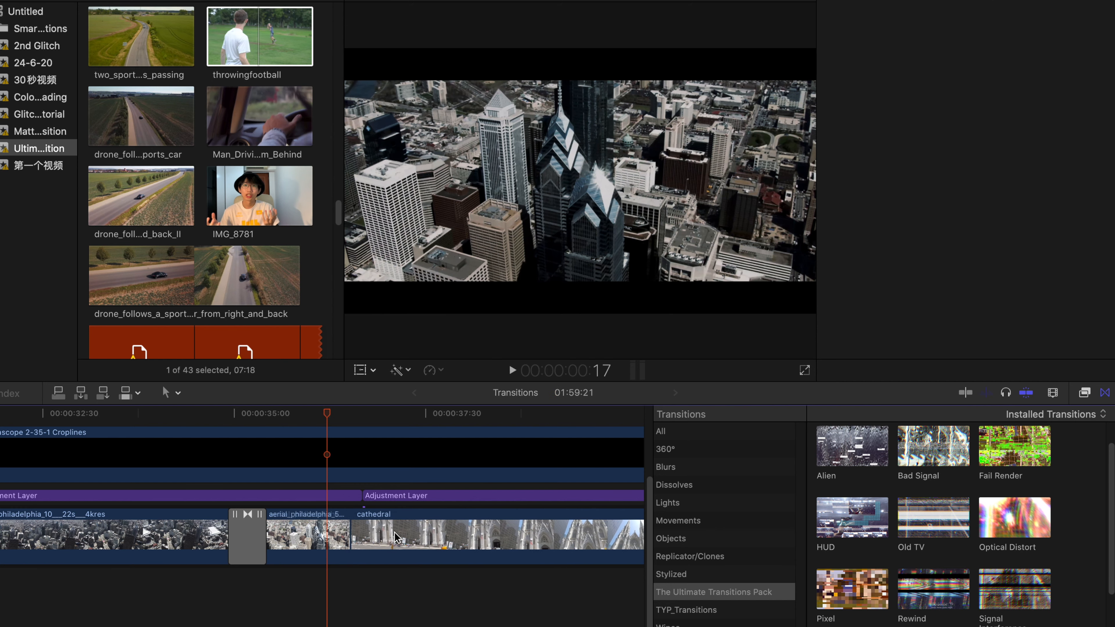
pyautogui.click(396, 536)
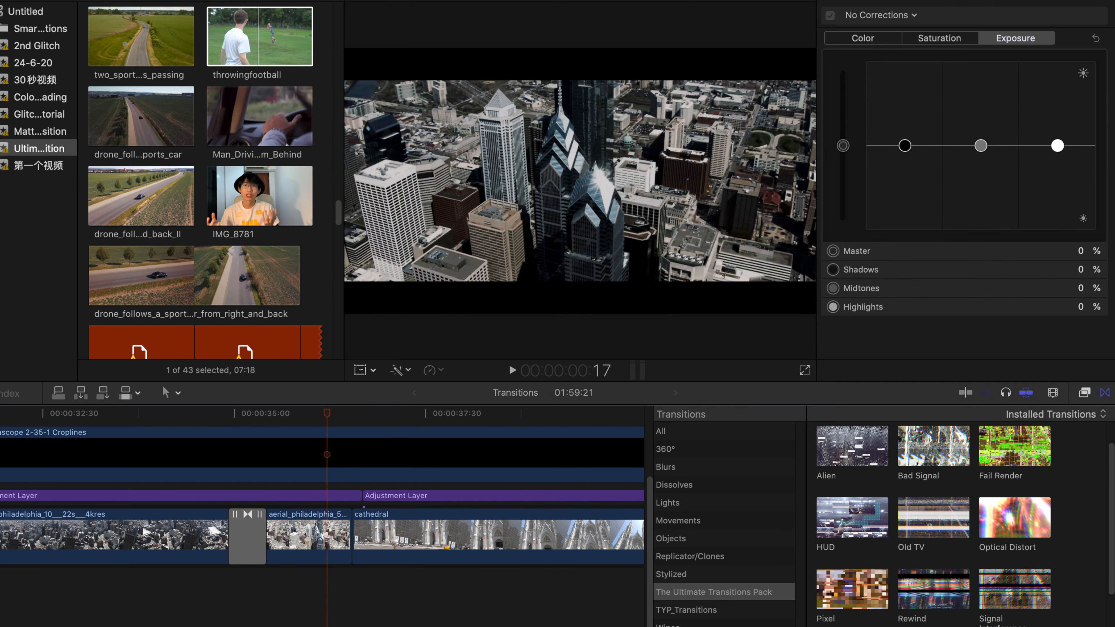
pyautogui.scroll(-10, 933, 522)
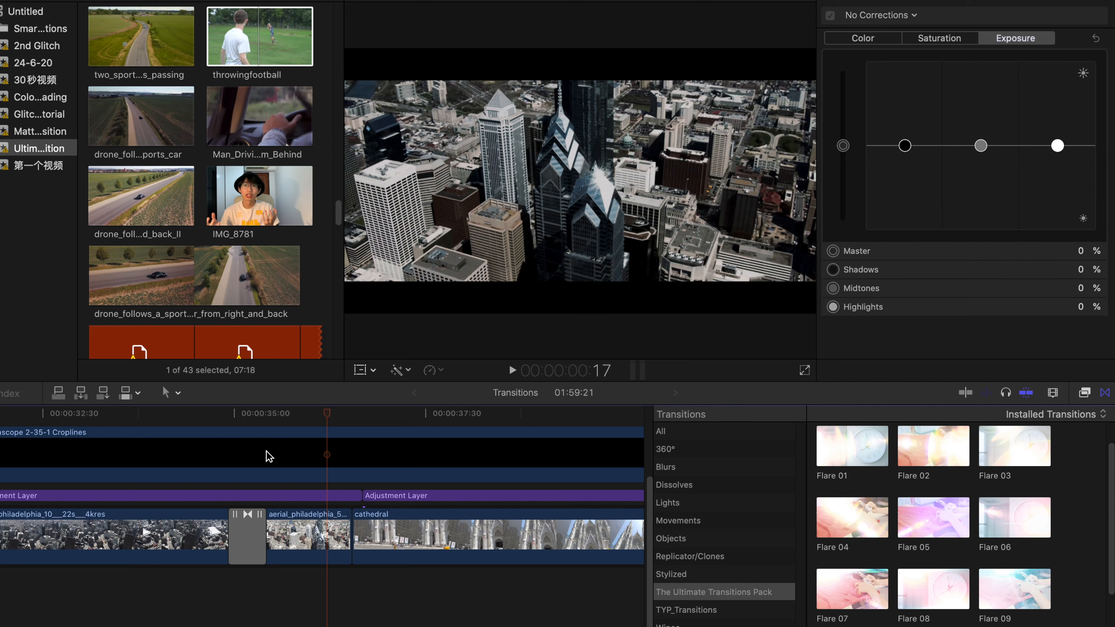
pyautogui.moveTo(325, 417)
pyautogui.mouseDown()
pyautogui.moveTo(342, 417)
pyautogui.moveTo(330, 417)
pyautogui.mouseUp()
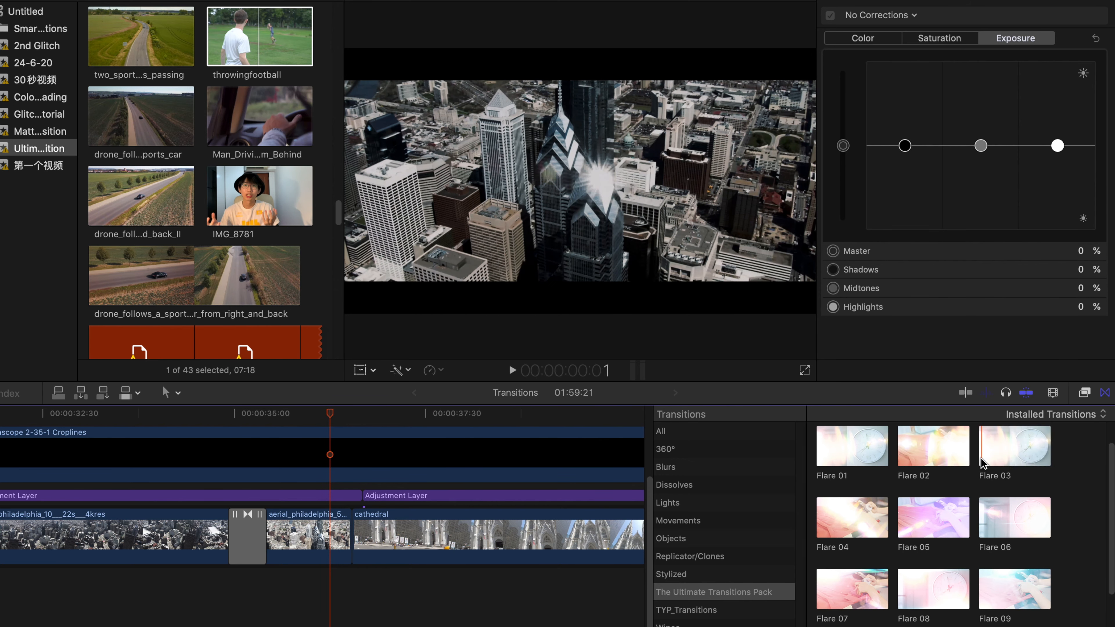
pyautogui.moveTo(933, 446); pyautogui.dragTo(354, 534)
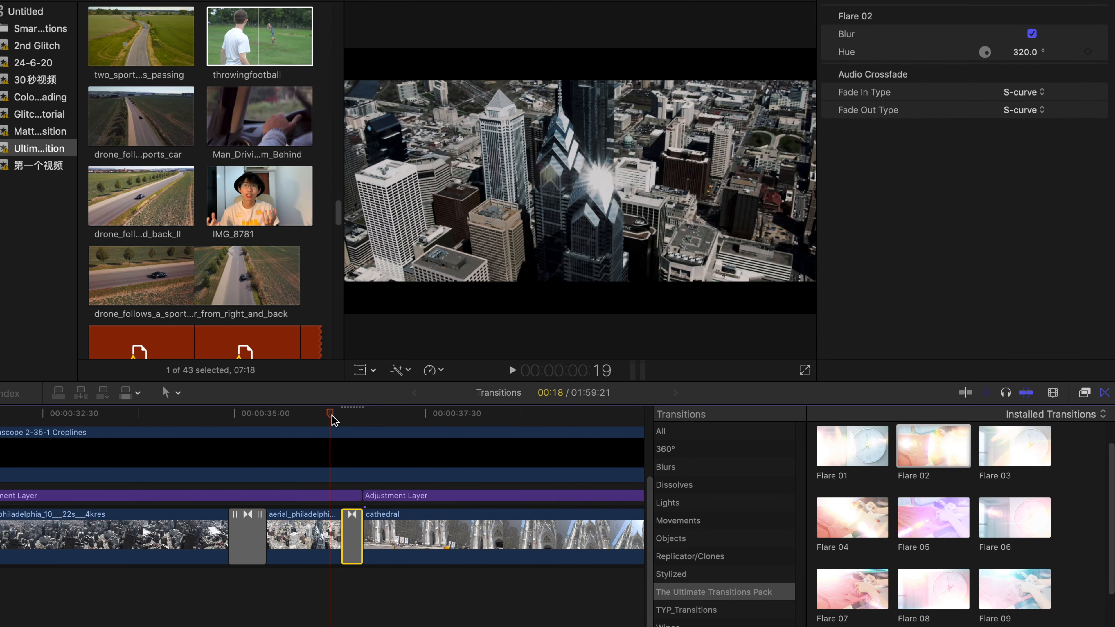
pyautogui.press('space')
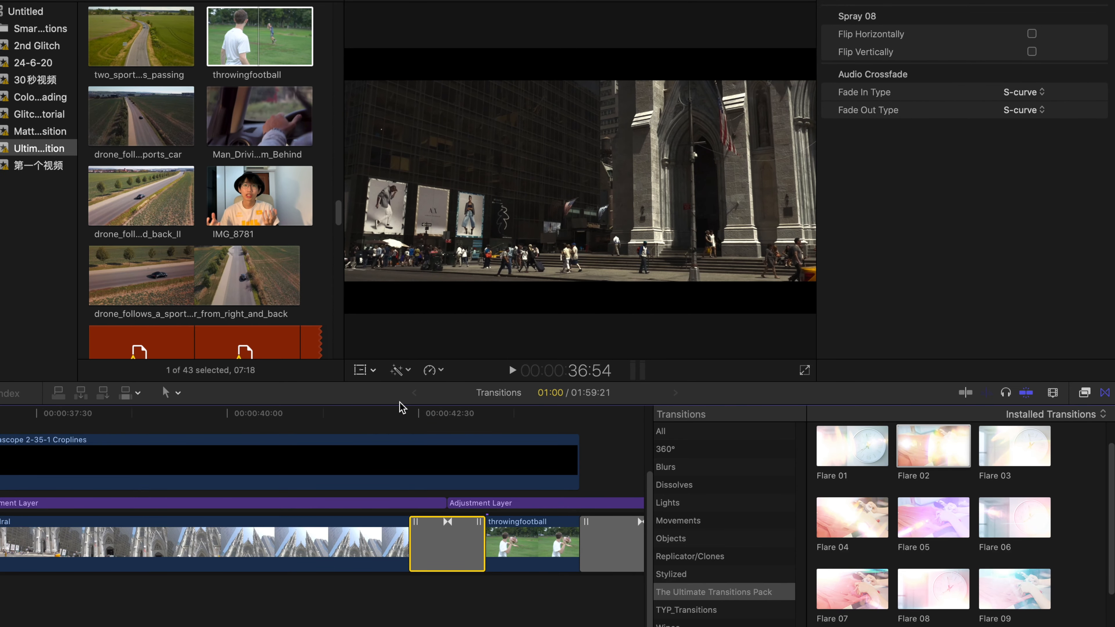
# Step: Search the transitions for "spray" and replace the transition between the cathedral and throwingfootball clips with Spray 08
pyautogui.click(385, 420)
pyautogui.click(447, 557)
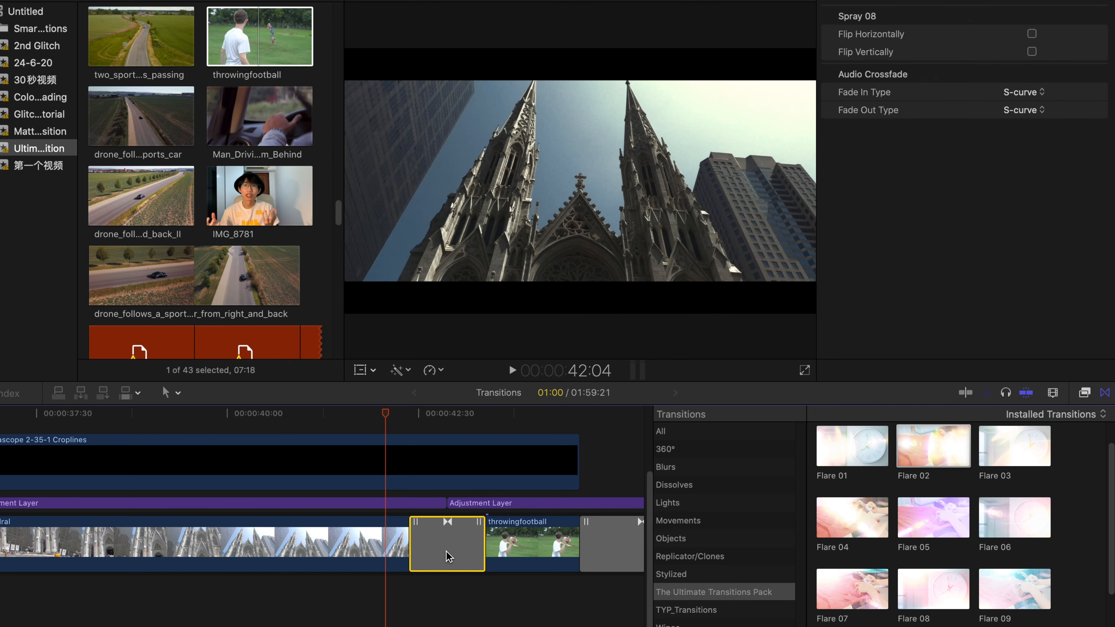
pyautogui.press('Delete')
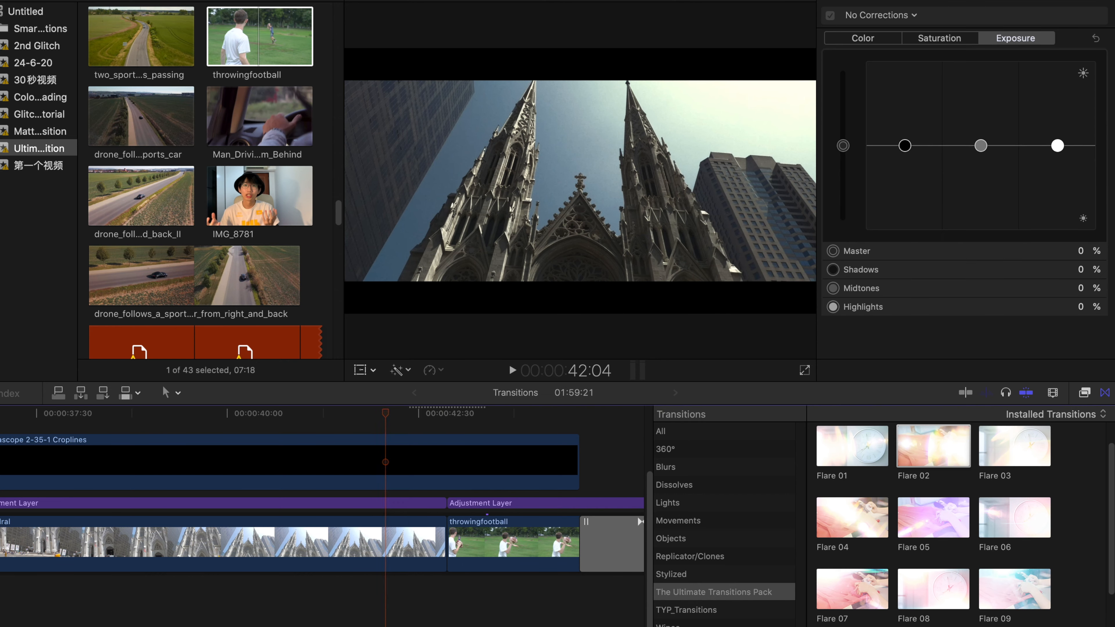
pyautogui.press('BackSpace')
pyautogui.write('spray')
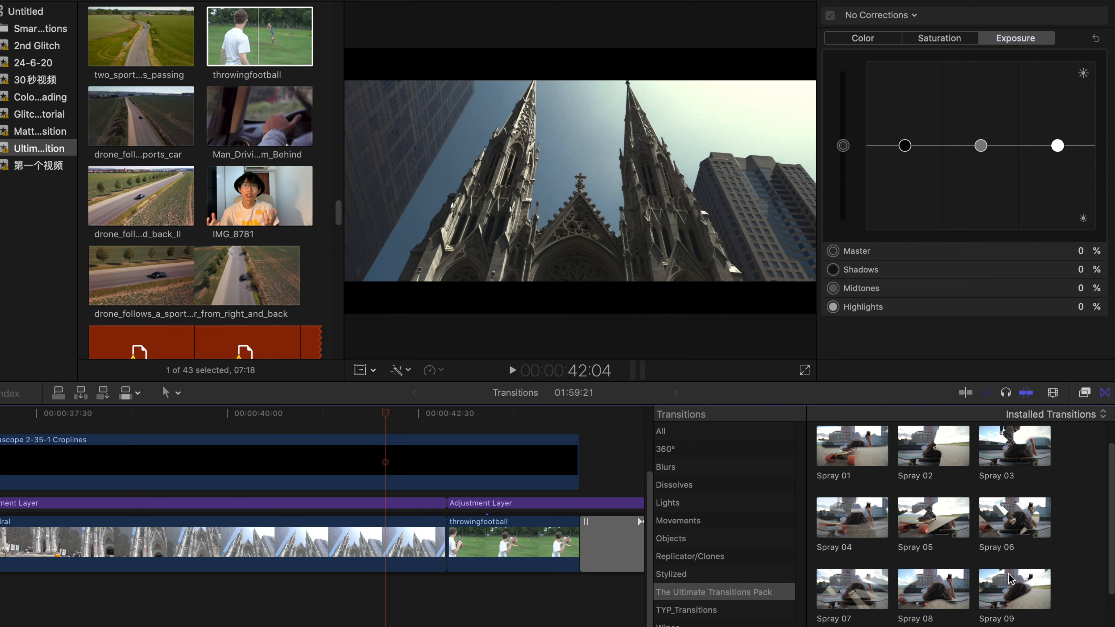
pyautogui.click(1011, 584)
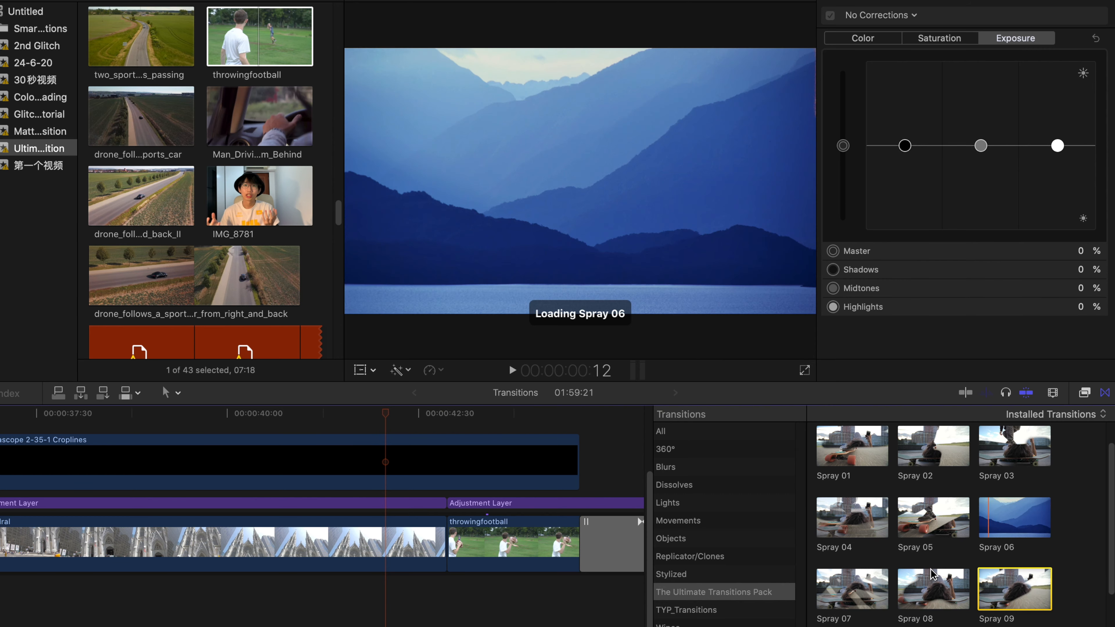
pyautogui.moveTo(932, 584)
pyautogui.mouseDown()
pyautogui.moveTo(414, 540)
pyautogui.moveTo(410, 558)
pyautogui.moveTo(386, 559)
pyautogui.moveTo(414, 542)
pyautogui.mouseUp()
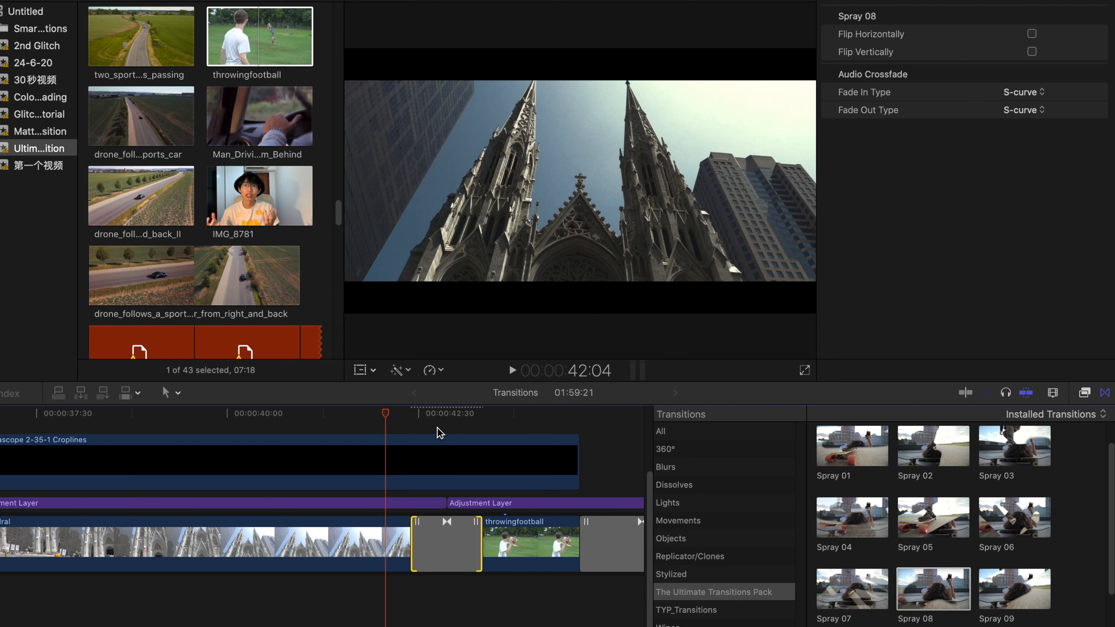
# Step: Select the Spray 08 transition between the cathedral and throwingfootball clips and play it back several times
pyautogui.click(441, 539)
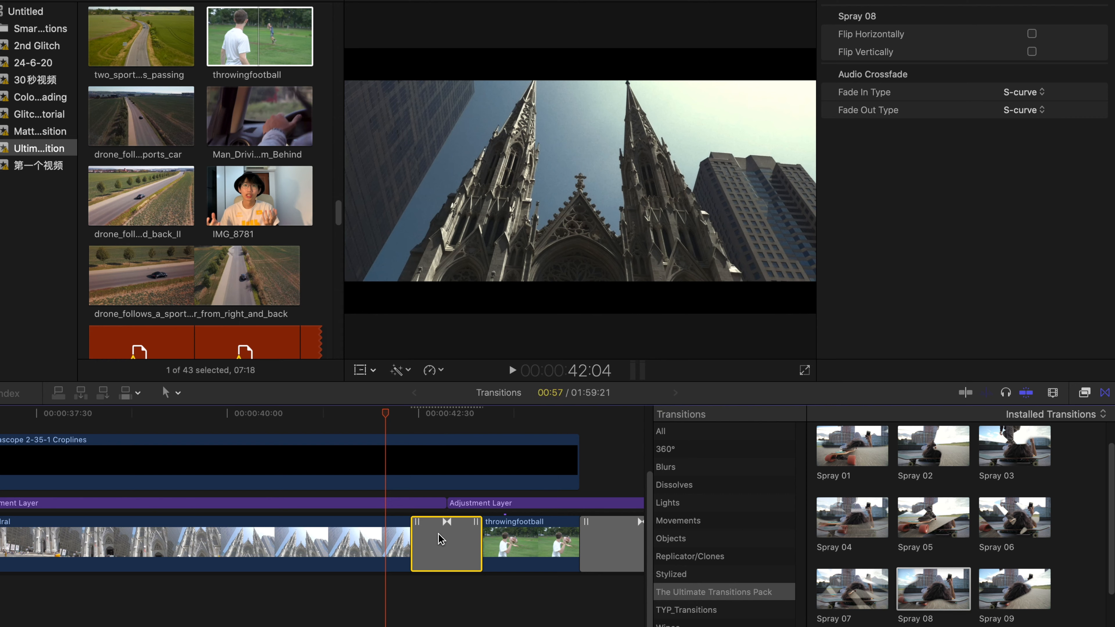
pyautogui.click(391, 417)
pyautogui.press('space')
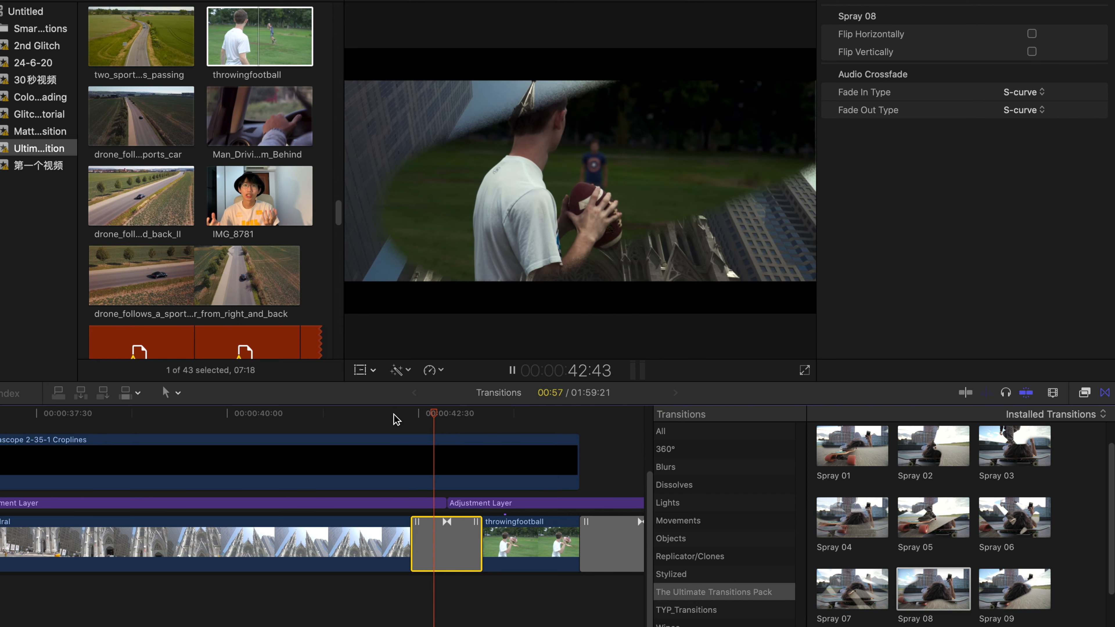
pyautogui.click(394, 415)
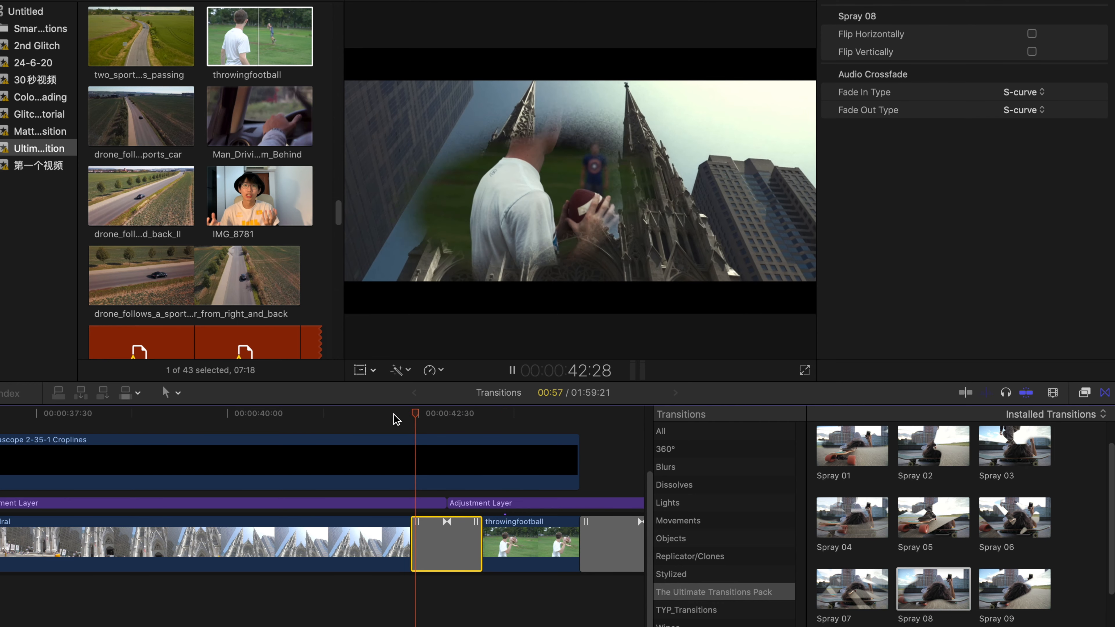
pyautogui.click(394, 415)
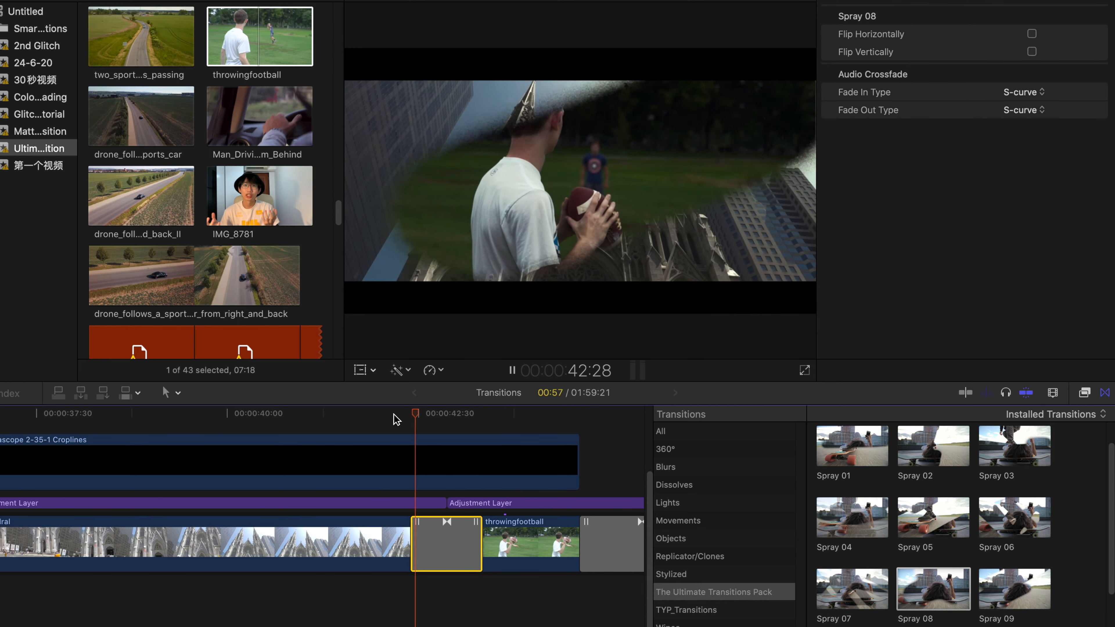
pyautogui.click(393, 415)
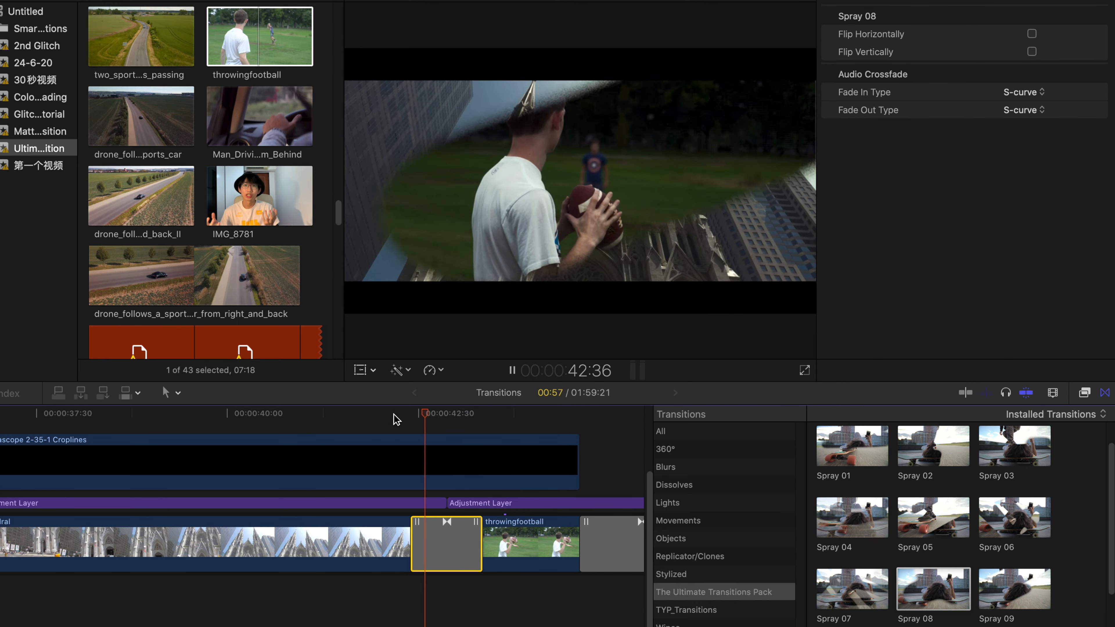
pyautogui.click(394, 415)
pyautogui.press('space')
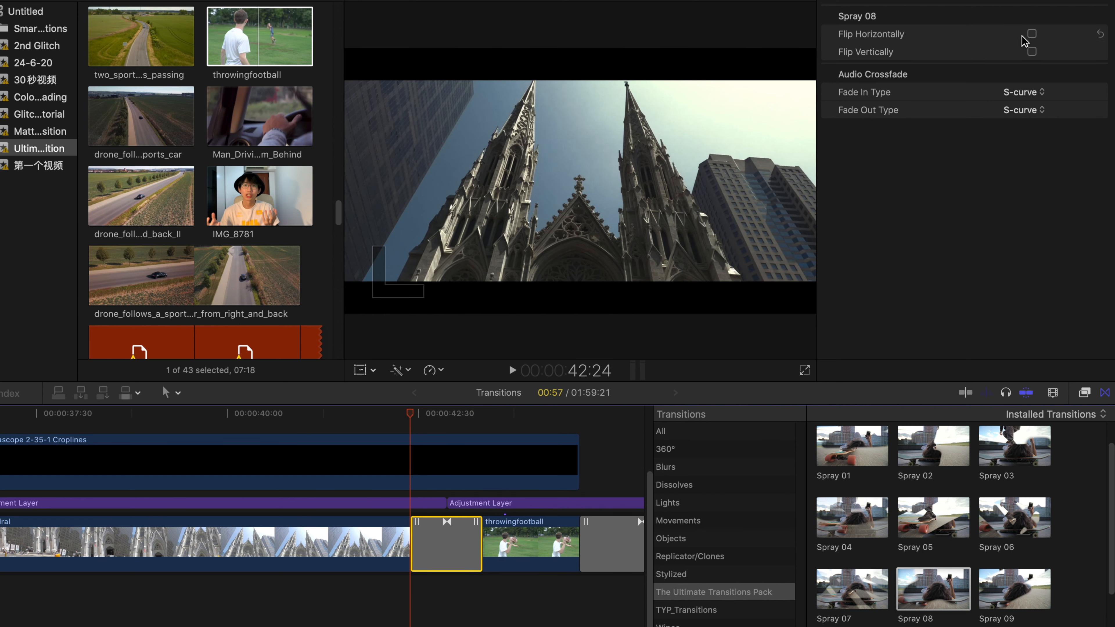
# Step: Turn on Flip Horizontally for Spray 08 and play the transition back
pyautogui.click(1032, 34)
pyautogui.press('space')
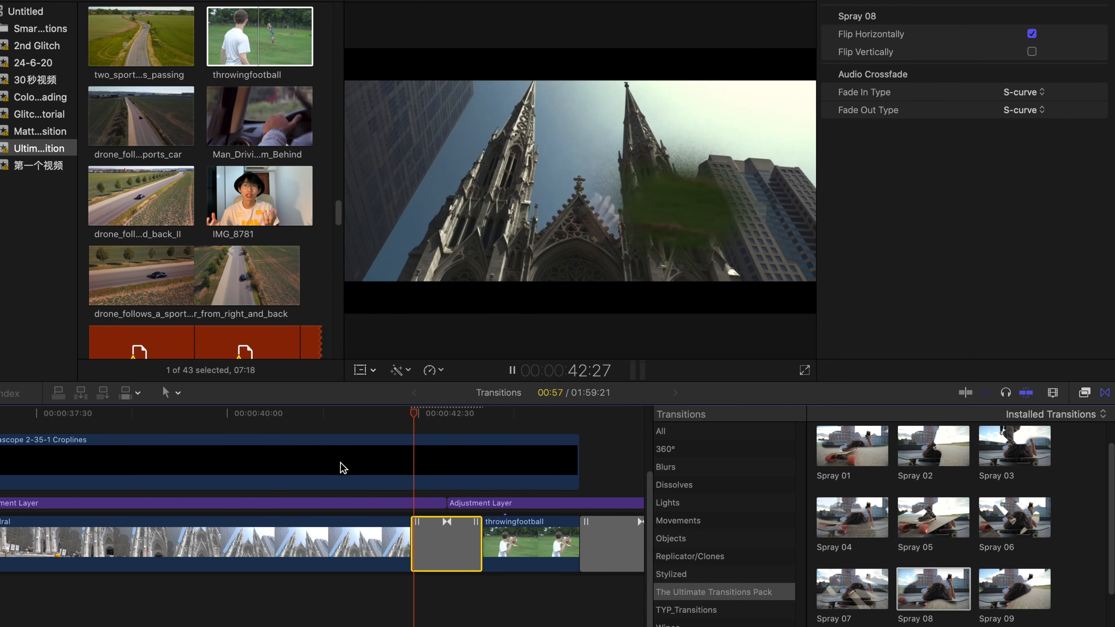
pyautogui.click(400, 415)
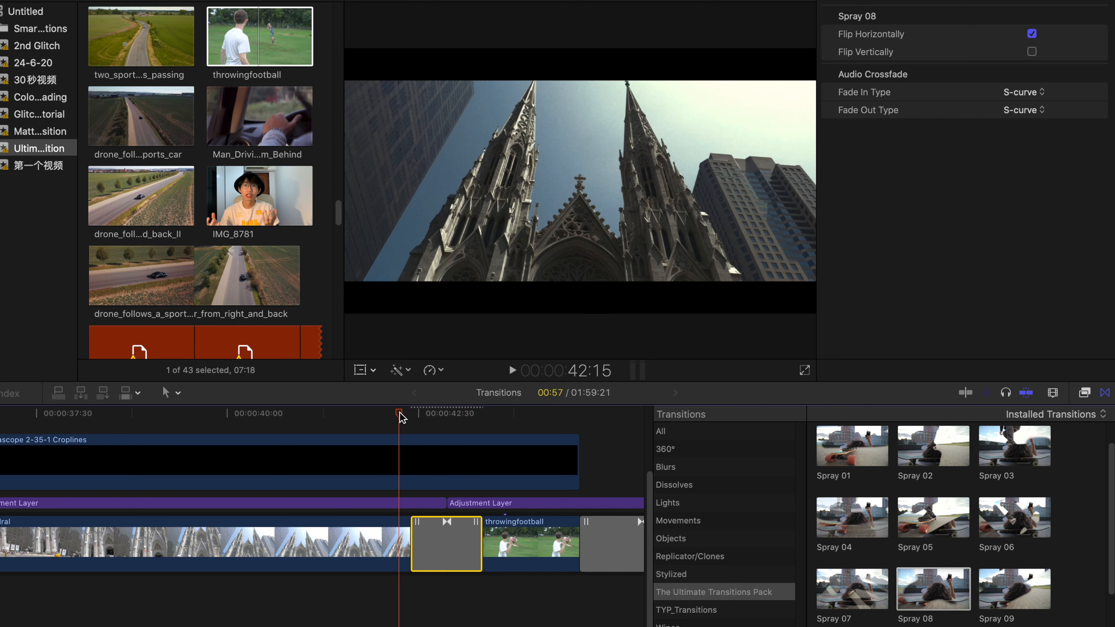
pyautogui.click(401, 415)
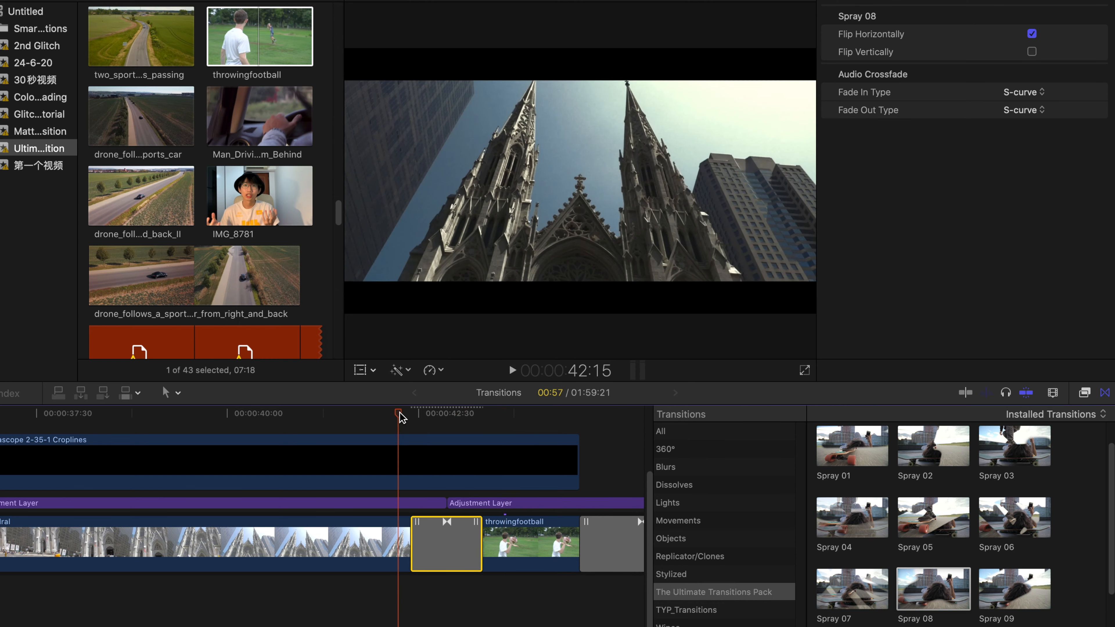
pyautogui.click(400, 415)
pyautogui.press('space')
# Step: Flip Spray 08 only vertically, play the transition, and park the playhead inside it at 42:33
pyautogui.click(1033, 52)
pyautogui.press('space')
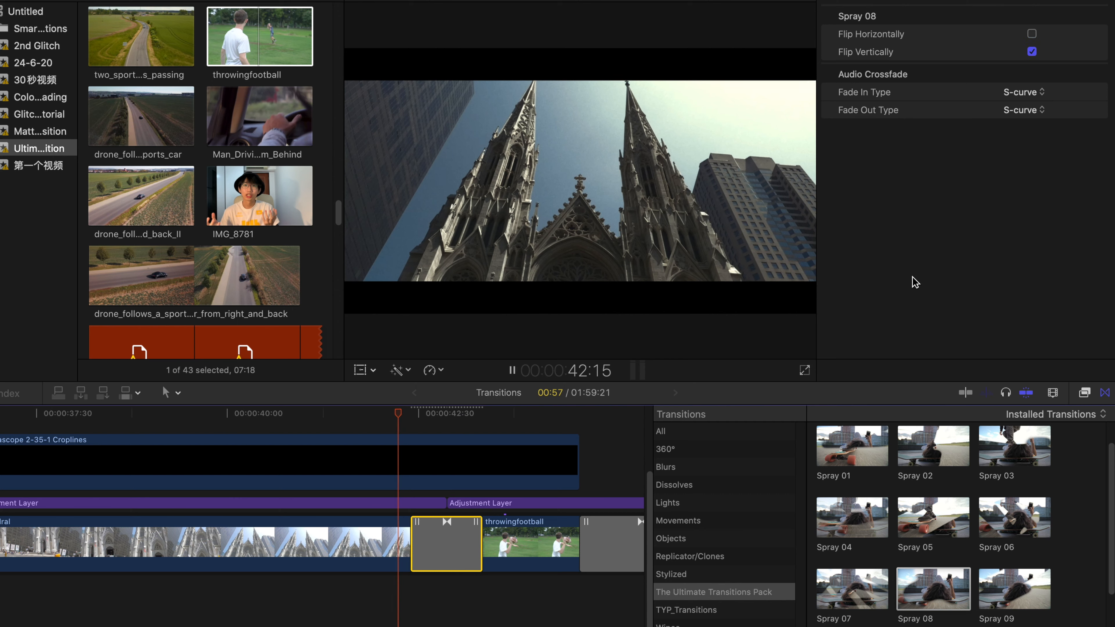
pyautogui.click(411, 416)
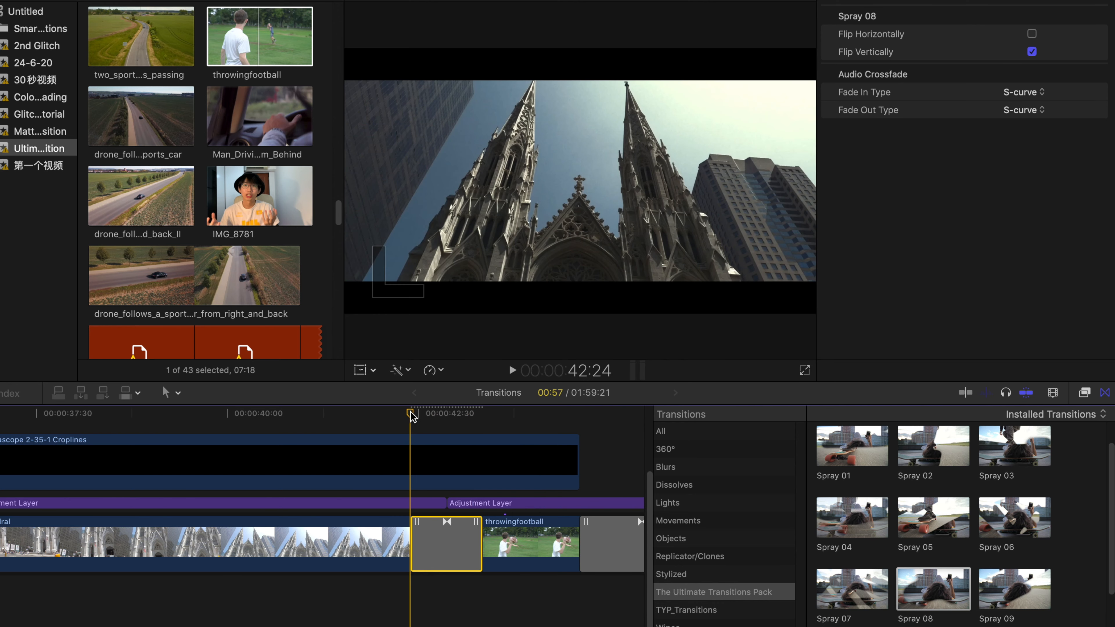
pyautogui.press('space')
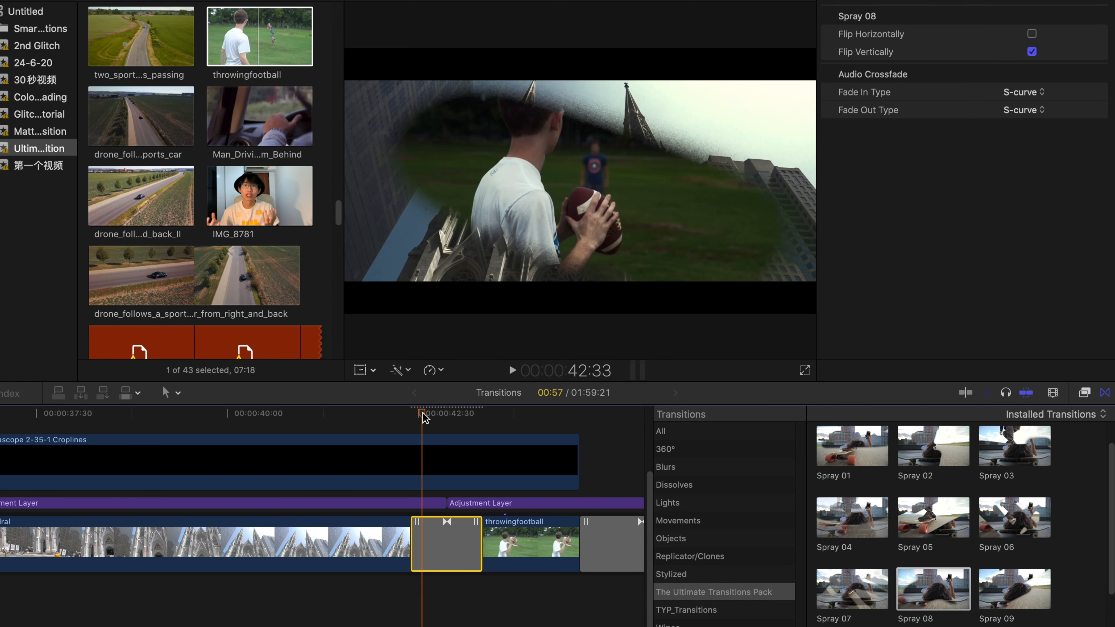
# Step: Compare Spray 08 unflipped, flipped horizontally, and flipped both ways on the frame at 42:33, leaving both flips off
pyautogui.click(1031, 52)
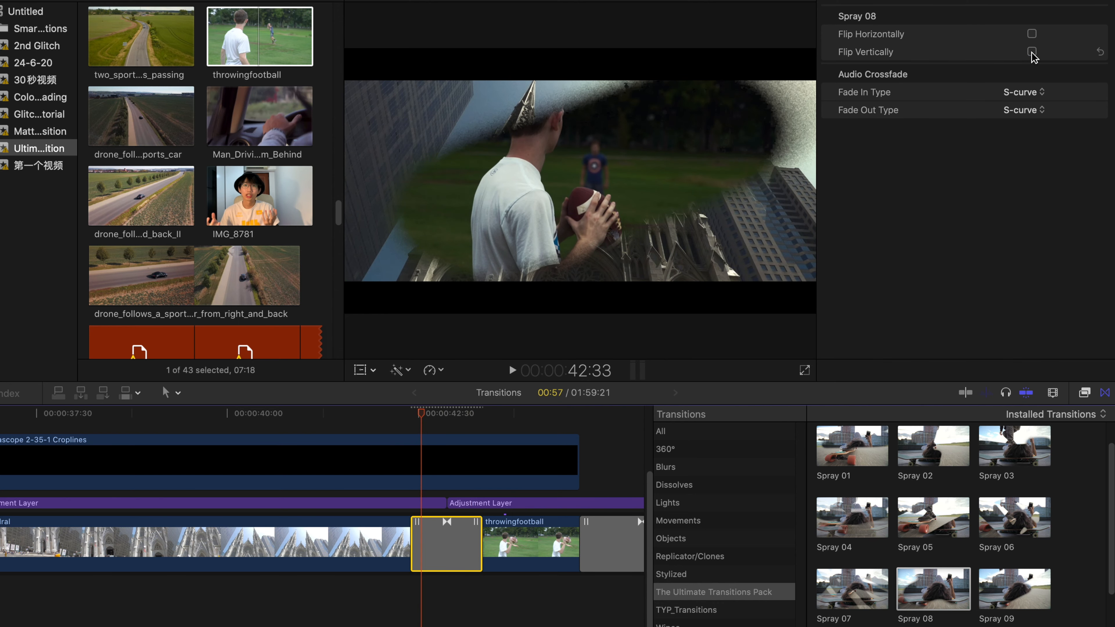
pyautogui.click(1032, 34)
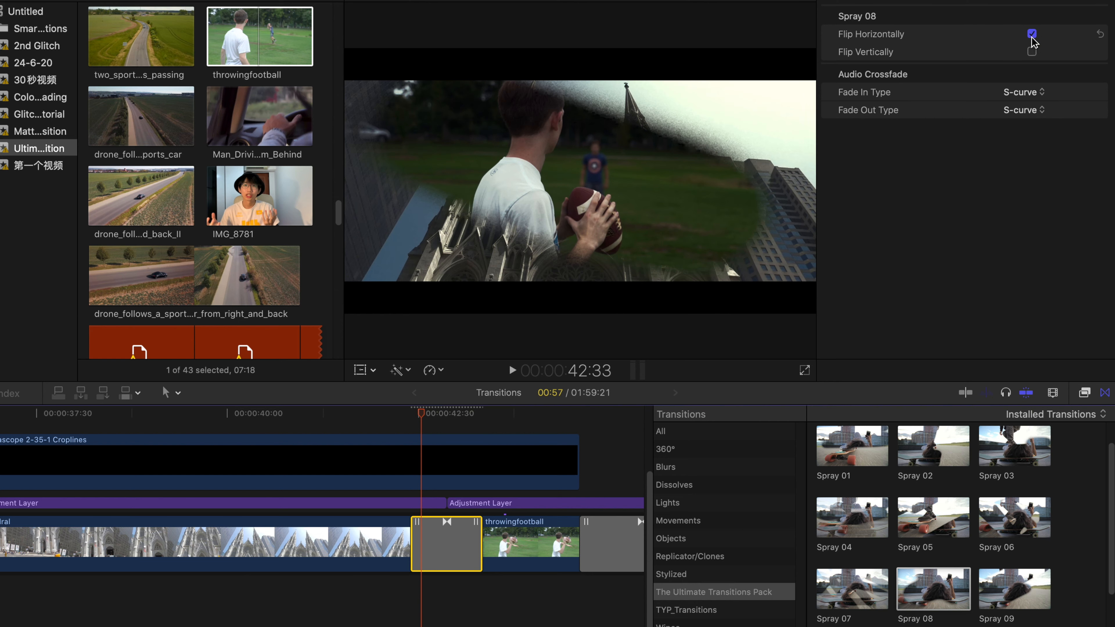
pyautogui.click(1032, 36)
pyautogui.click(1032, 52)
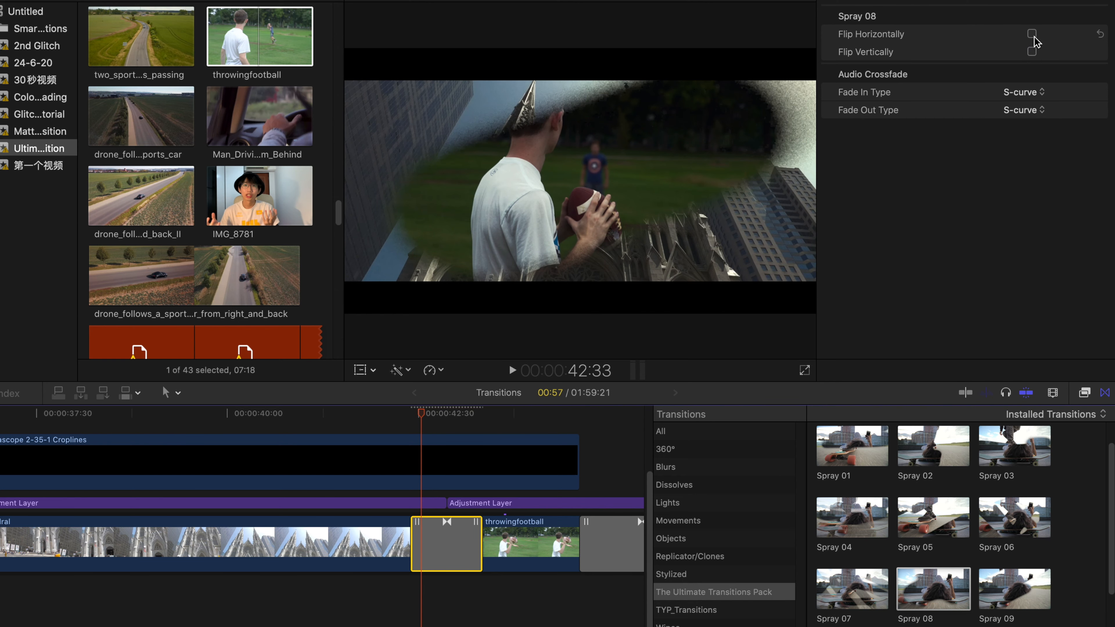
pyautogui.click(1032, 34)
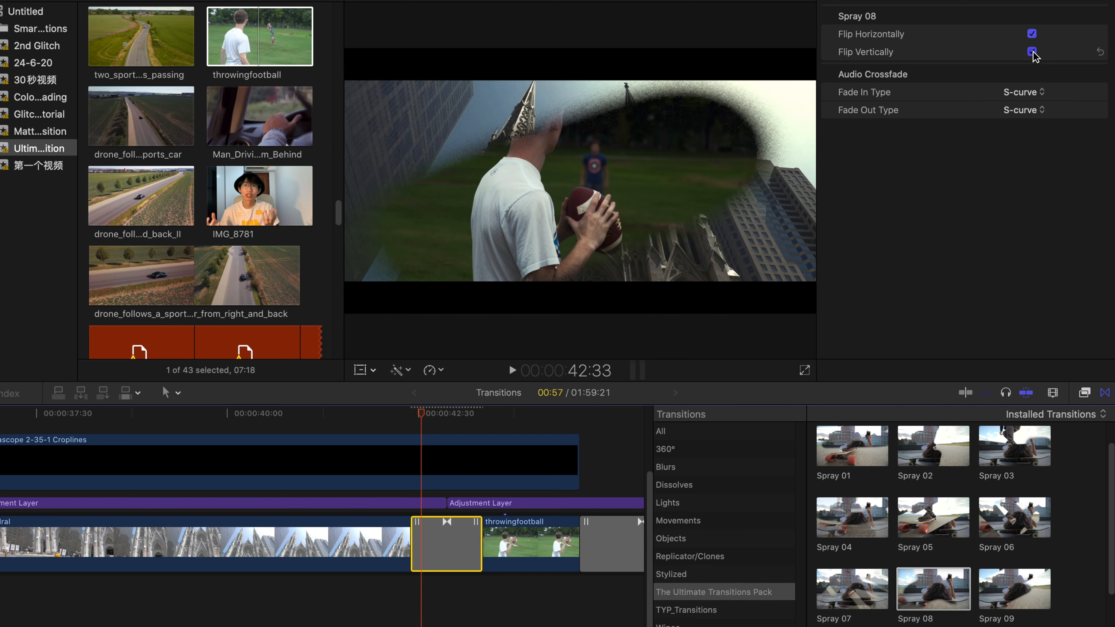
pyautogui.click(1032, 53)
pyautogui.click(1033, 37)
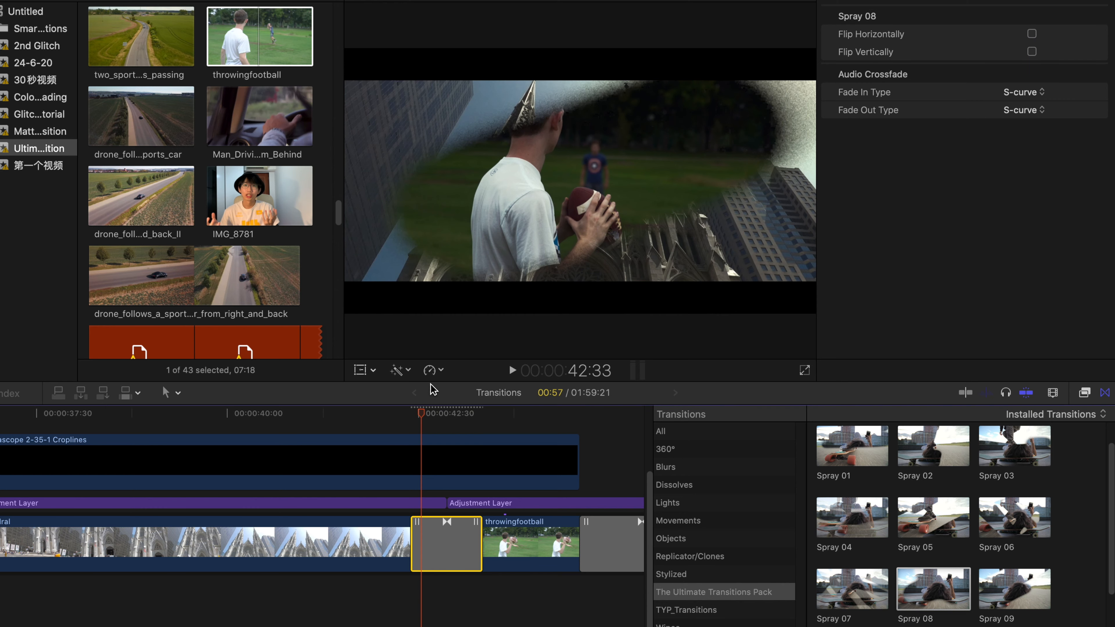
# Step: Play back Spray 08 with both flip options off
pyautogui.click(407, 417)
pyautogui.press('space')
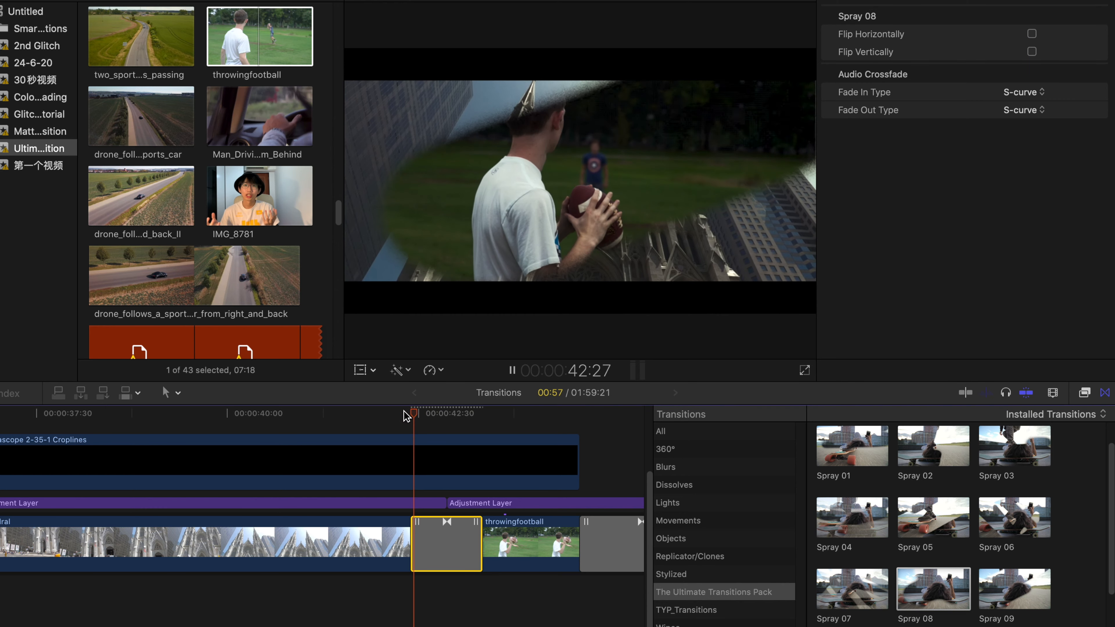
pyautogui.press('space')
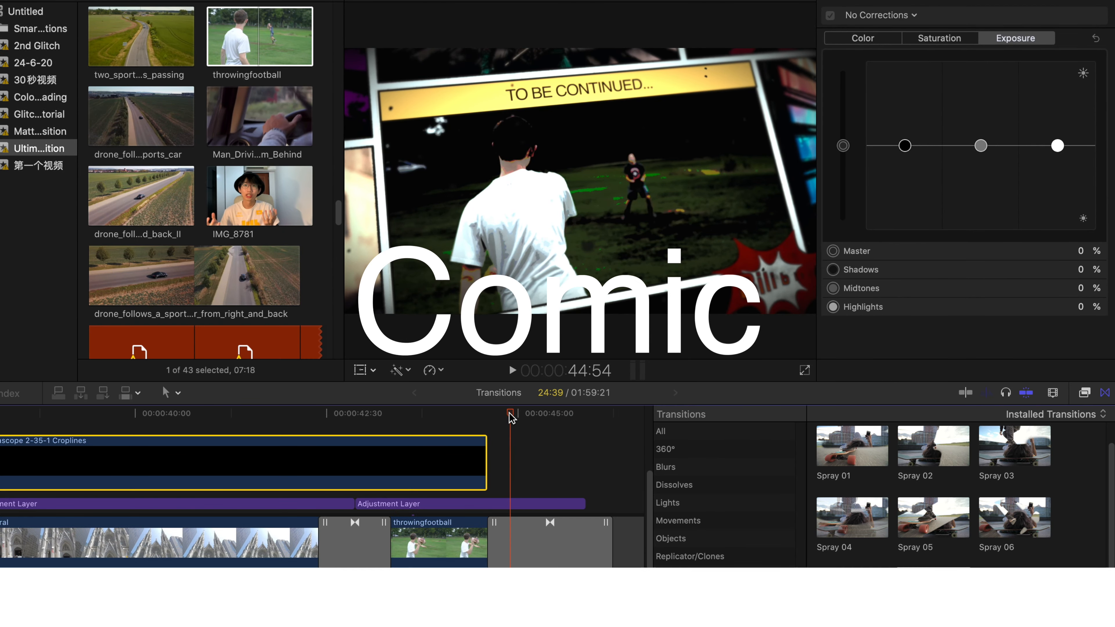
# Step: Examine the Comic 01 transition after the throwingfootball clip, its tint, bar and text parameters, and the Comic set in the transitions browser
pyautogui.moveTo(510, 416); pyautogui.dragTo(484, 403)
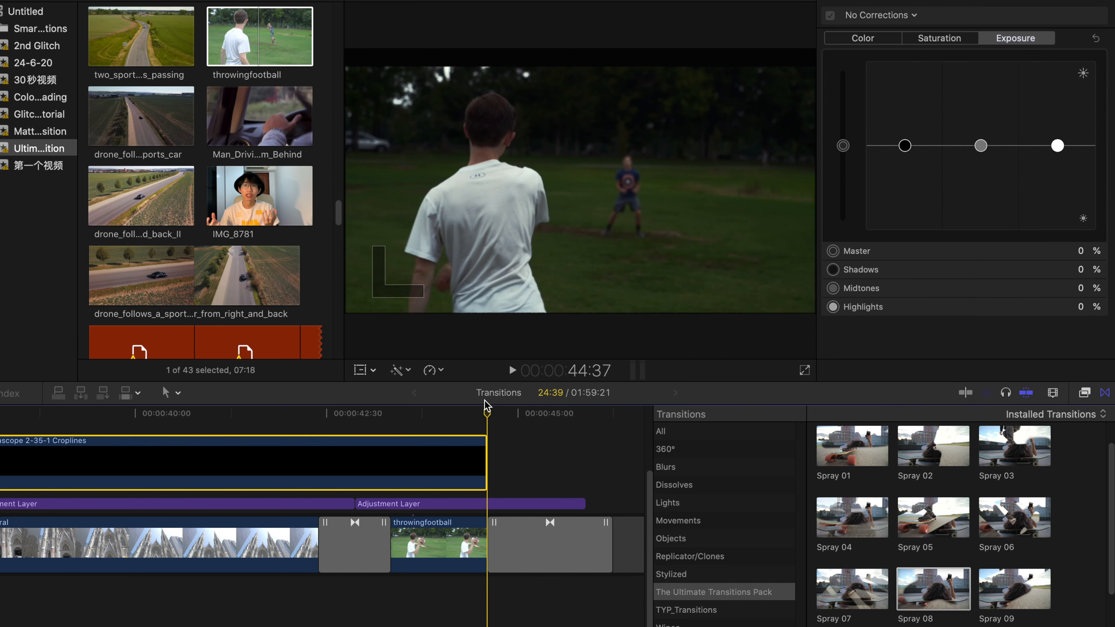
pyautogui.click(522, 547)
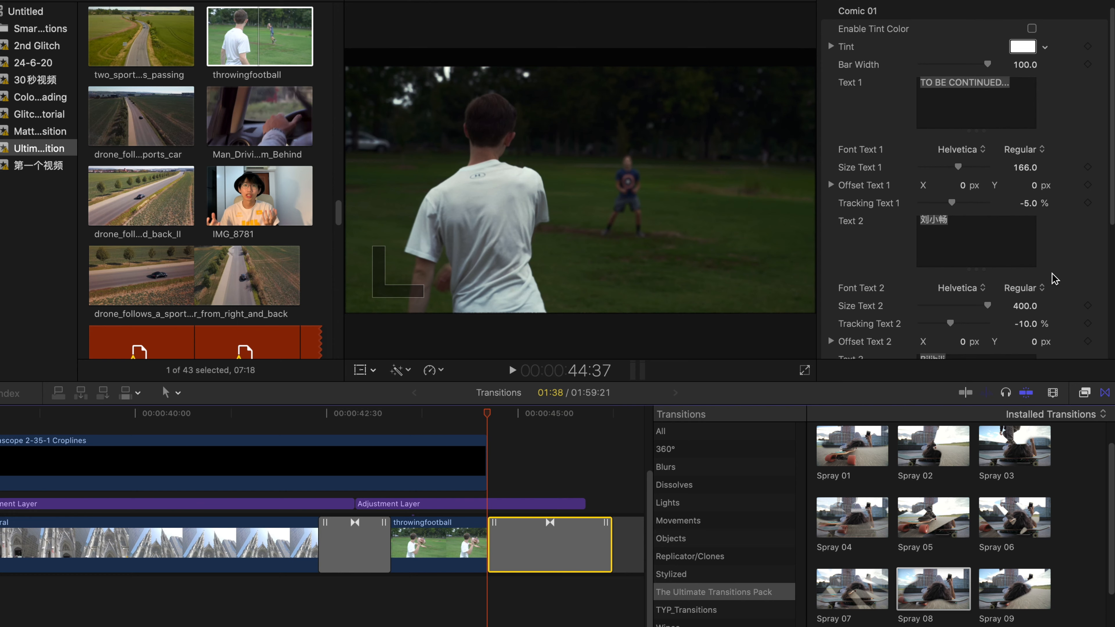
pyautogui.scroll(-5, 1049, 279)
pyautogui.scroll(5, 1054, 281)
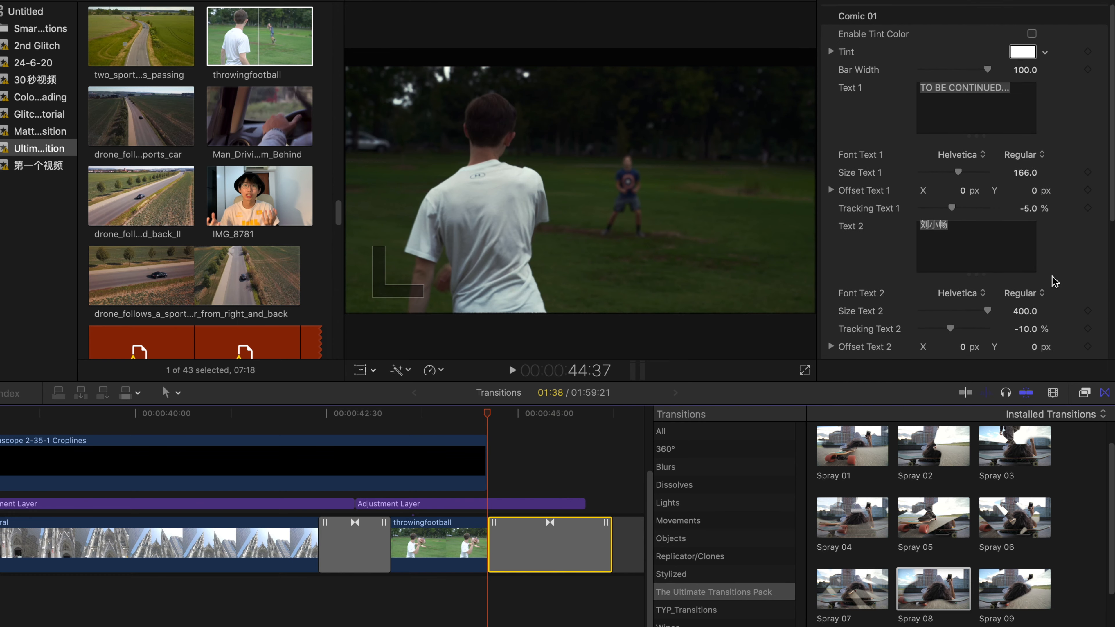
pyautogui.scroll(-5, 1054, 281)
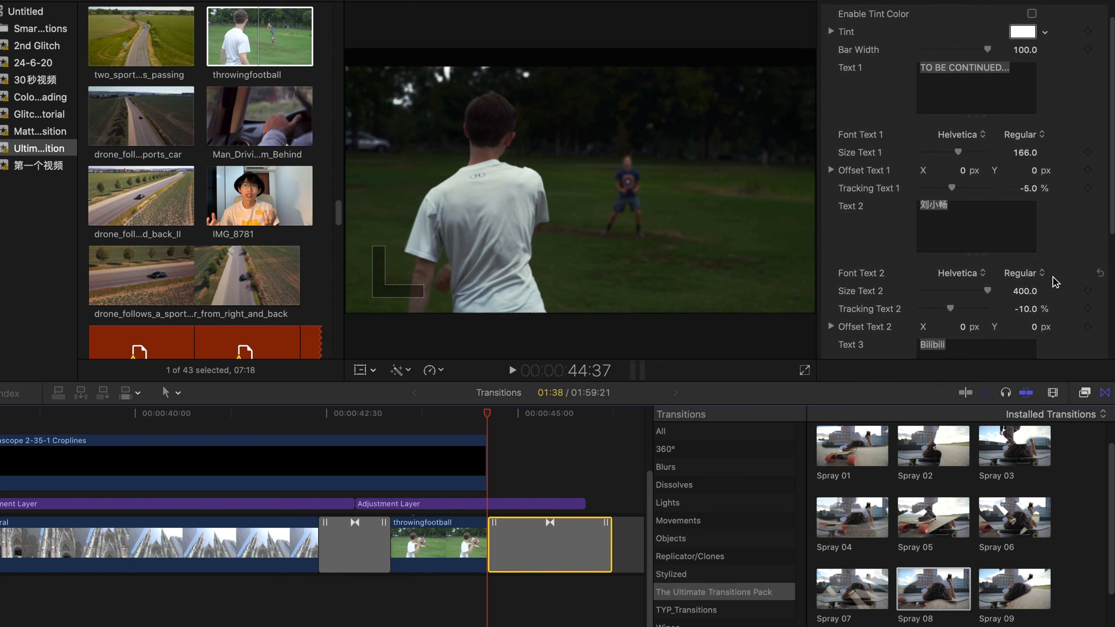
pyautogui.scroll(5, 1055, 281)
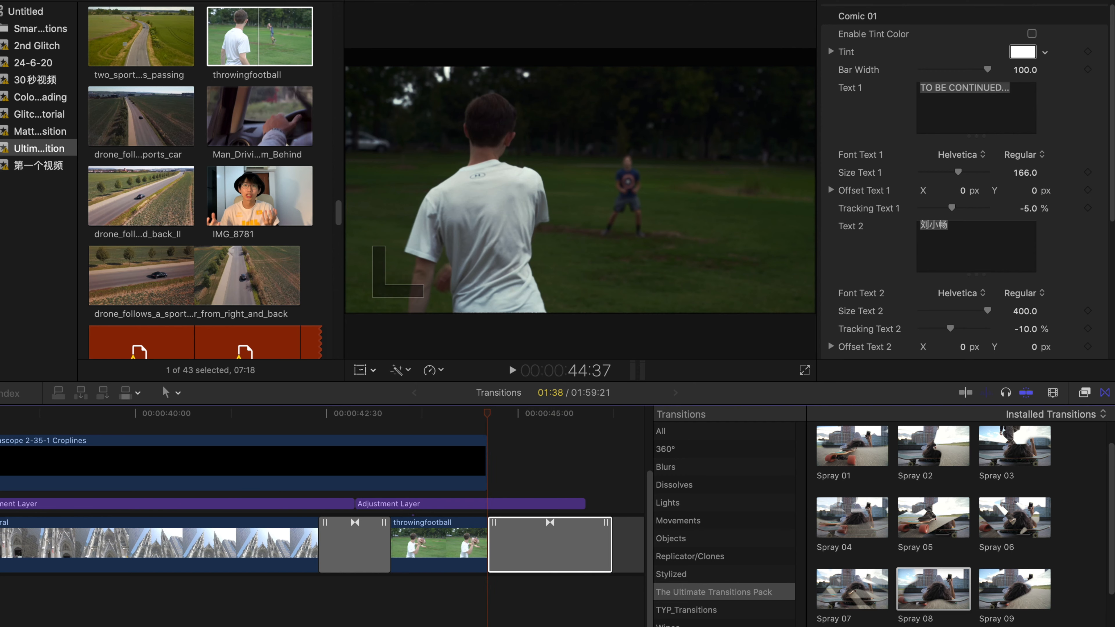
pyautogui.scroll(10, 933, 523)
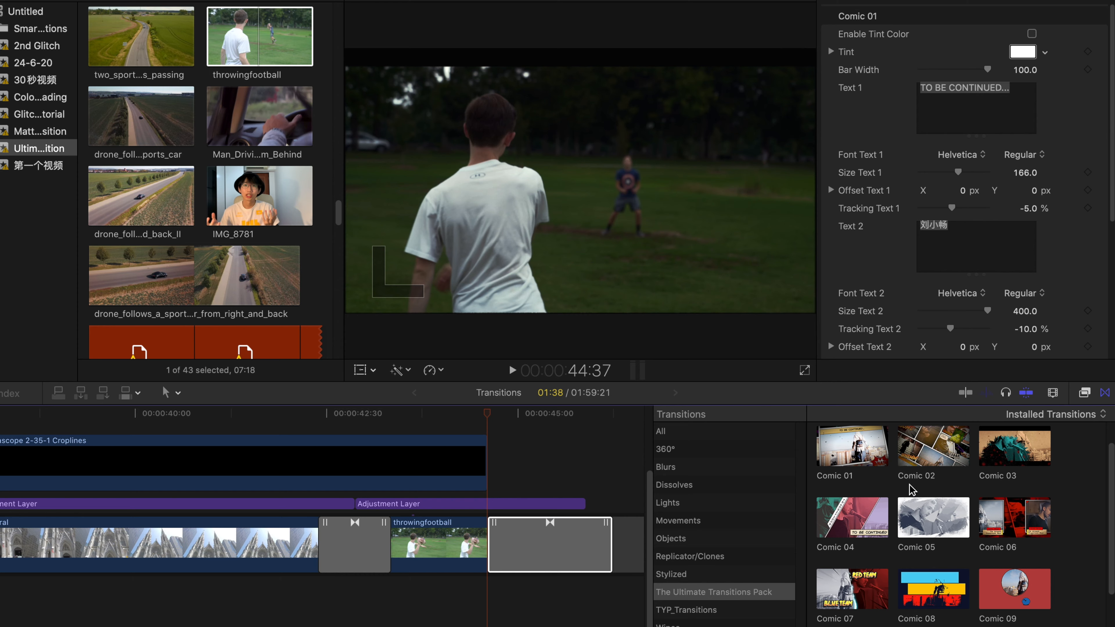
pyautogui.click(830, 445)
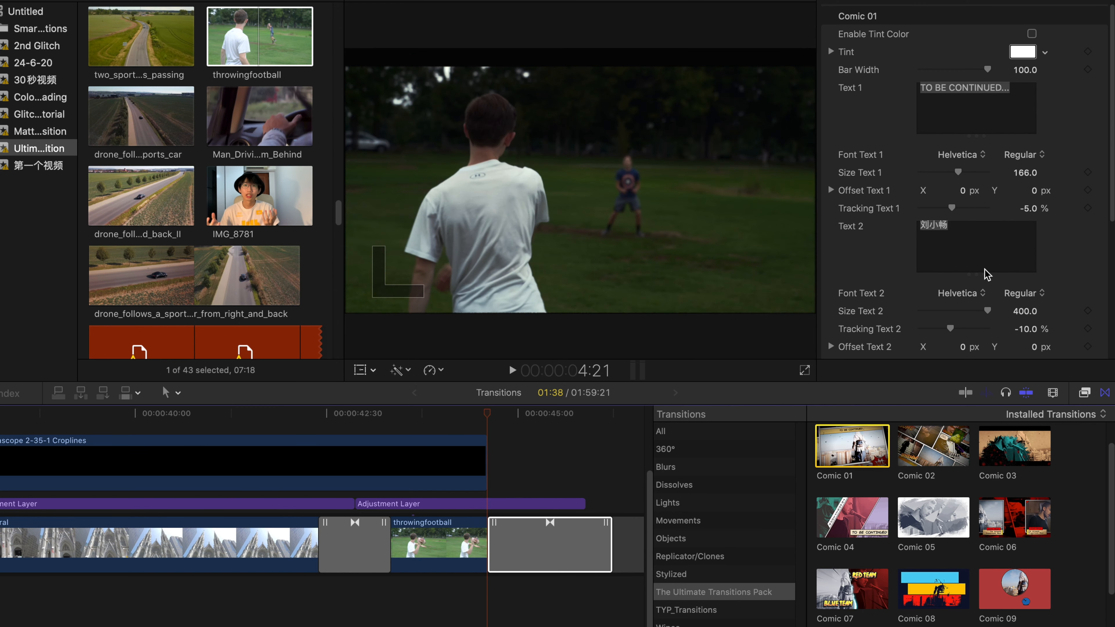
# Step: Park the playhead at 45:01 inside Comic 01 and replace its "Bilibili" caption with "YOUTUBE" in the viewer
pyautogui.click(542, 529)
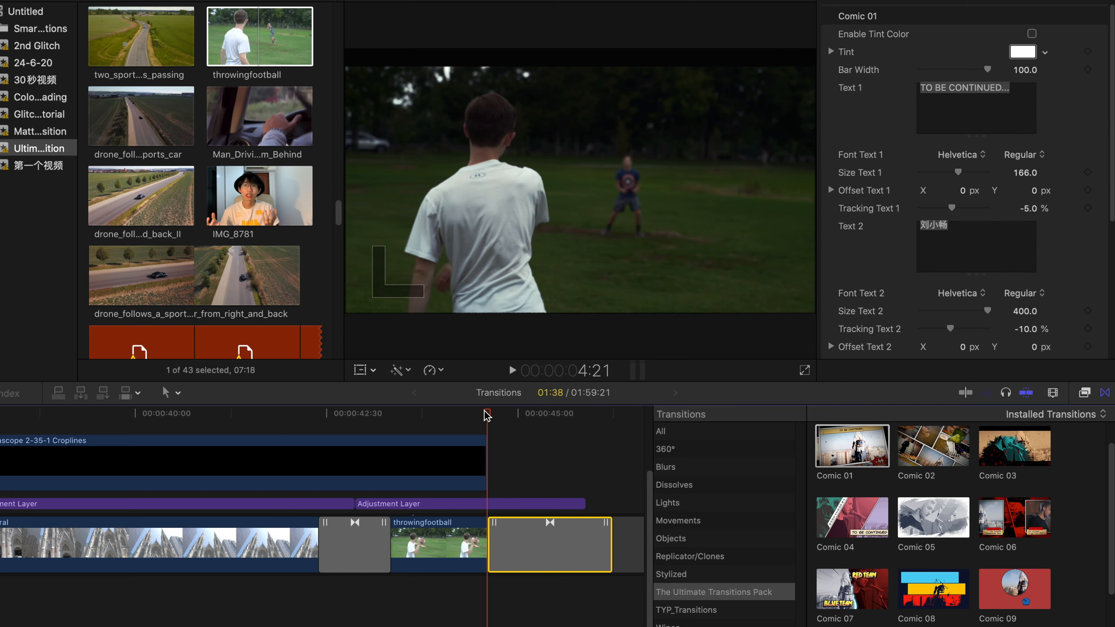
pyautogui.click(501, 414)
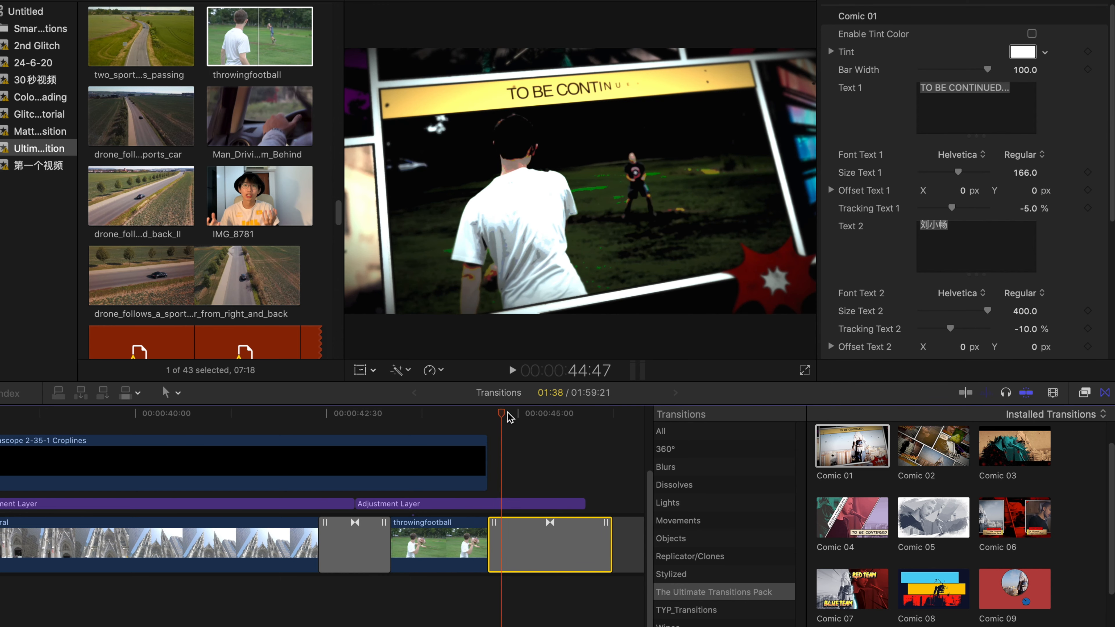
pyautogui.moveTo(505, 414); pyautogui.dragTo(522, 414)
pyautogui.doubleClick(783, 294)
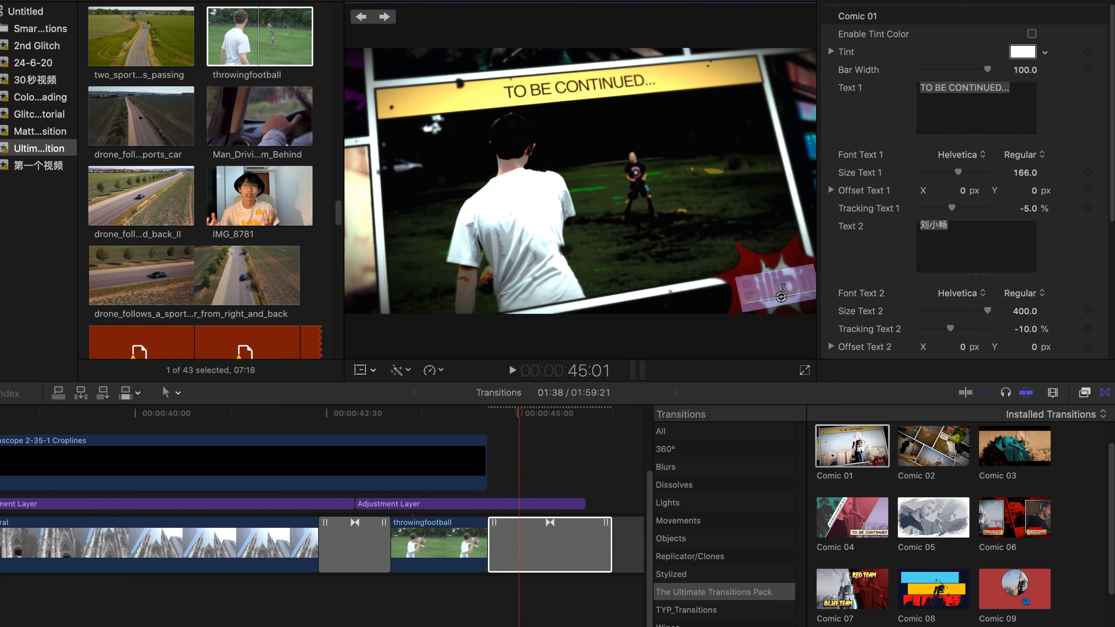
pyautogui.press('BackSpace')
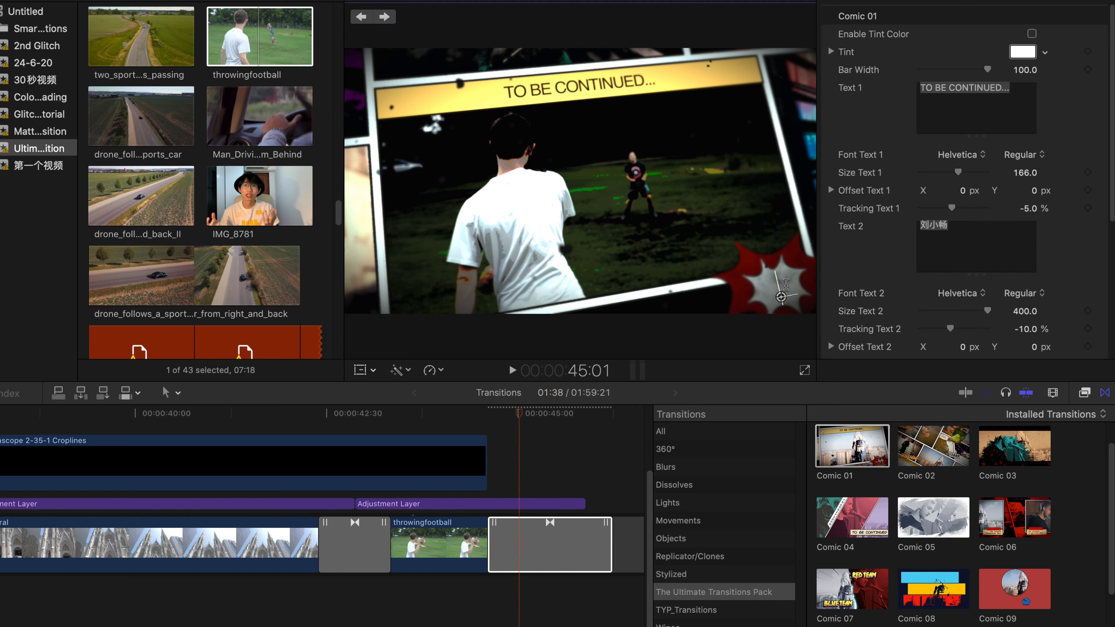
pyautogui.write('YOUTUBE')
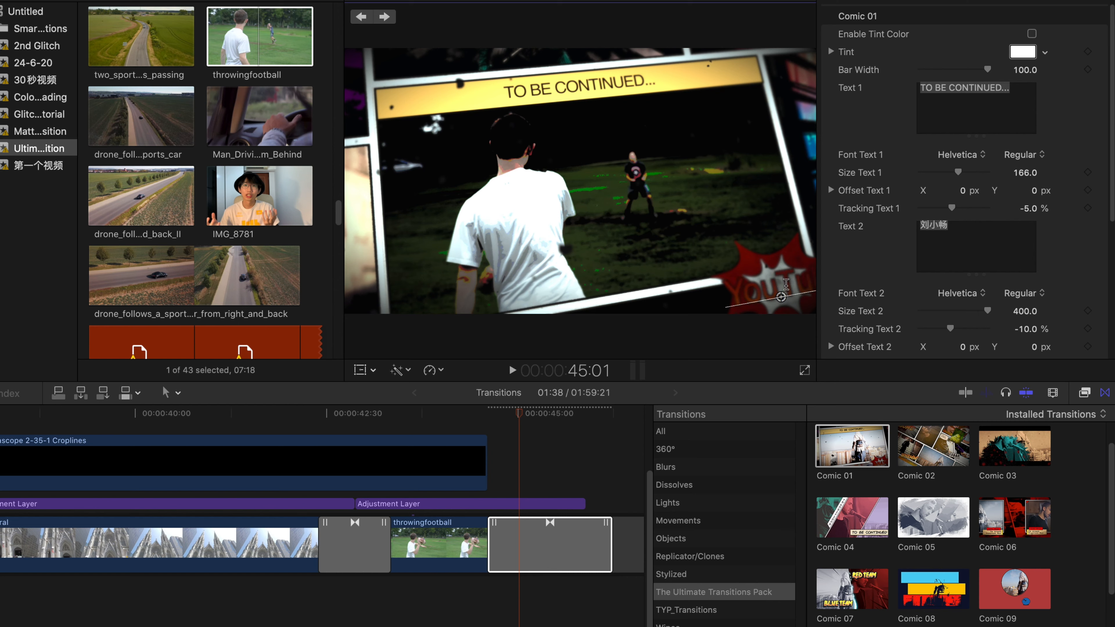